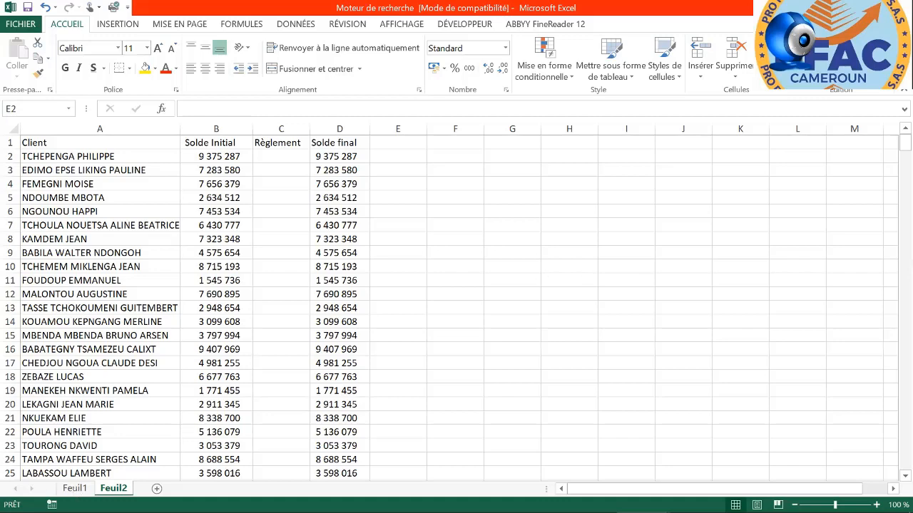
Examine the client choices offered by the drop-down list of search cell C2 on Feuil1.
key(ctrl+Page_Up)
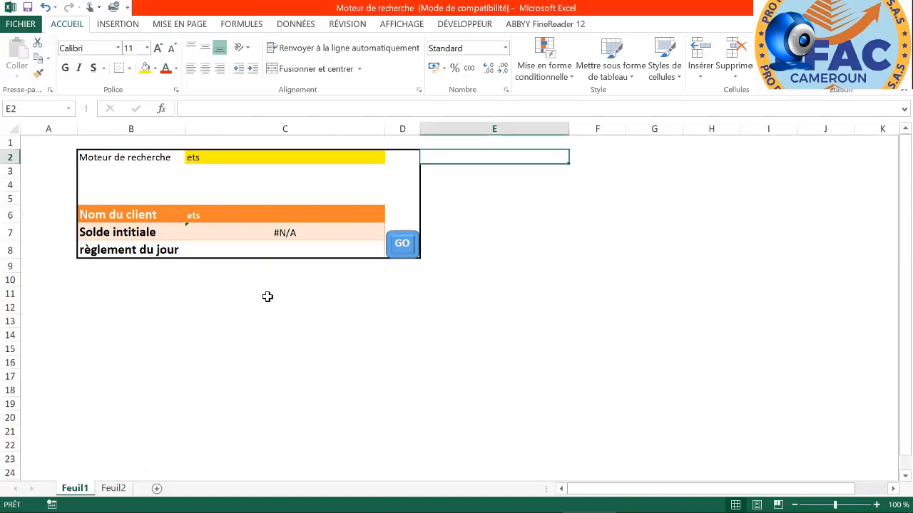
click(295, 158)
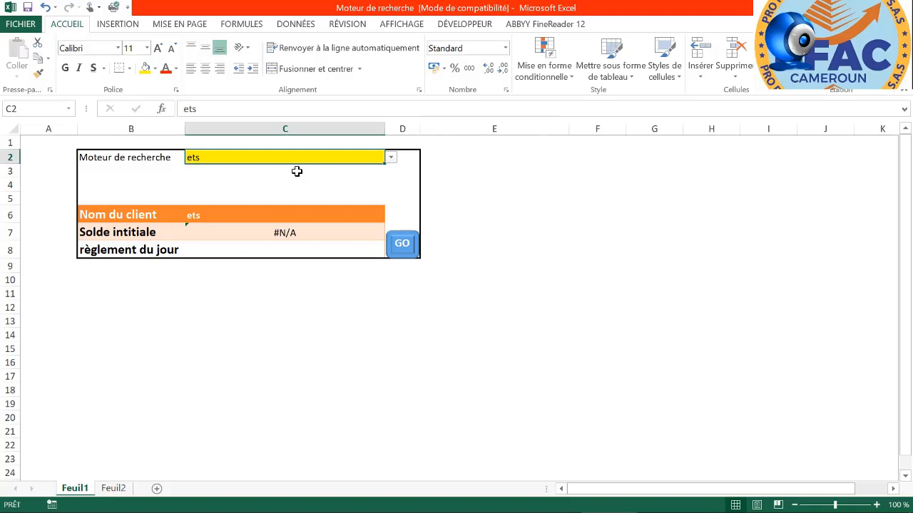
click(259, 183)
click(297, 158)
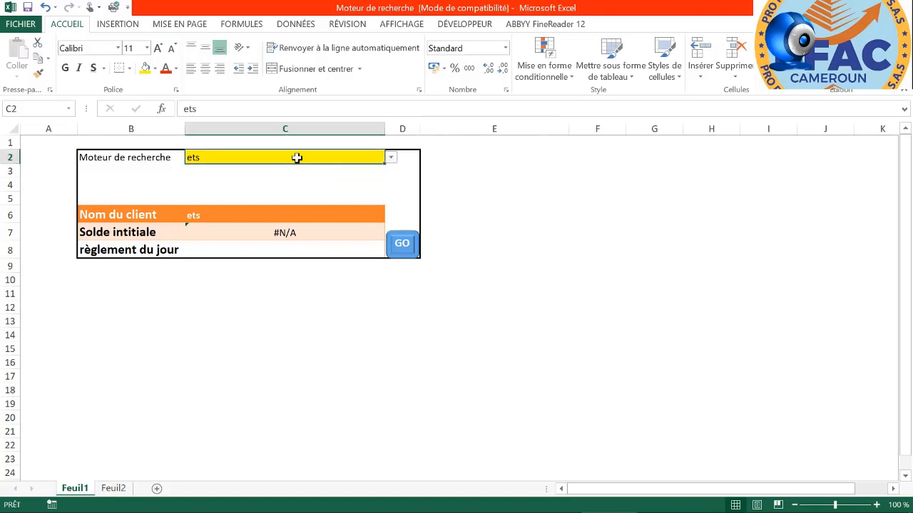
click(391, 158)
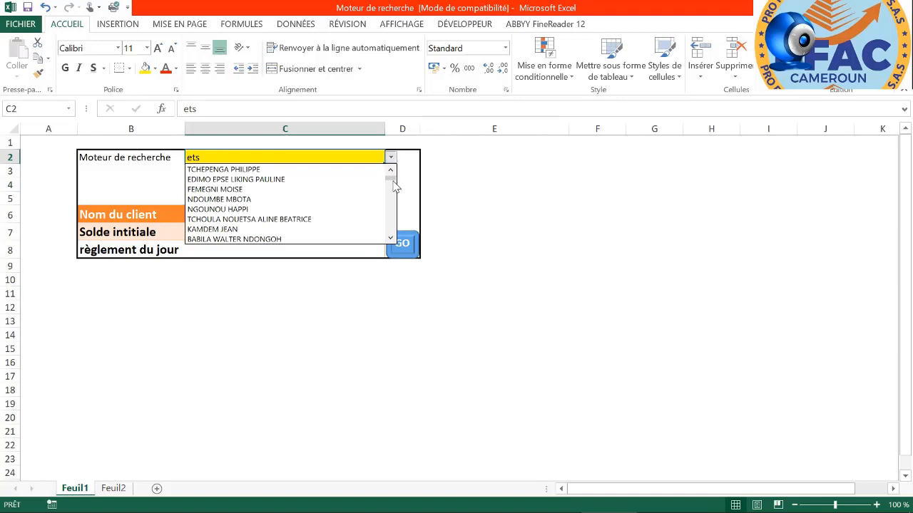
mouse_move(392, 184)
mouse_down()
mouse_move(393, 239)
mouse_move(386, 204)
mouse_move(392, 187)
mouse_move(393, 236)
mouse_move(393, 181)
mouse_up()
key(Escape)
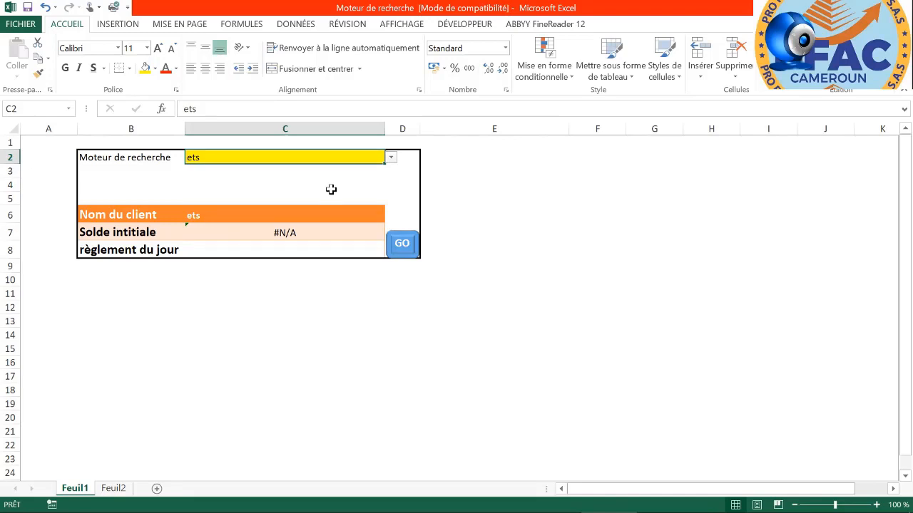
click(221, 183)
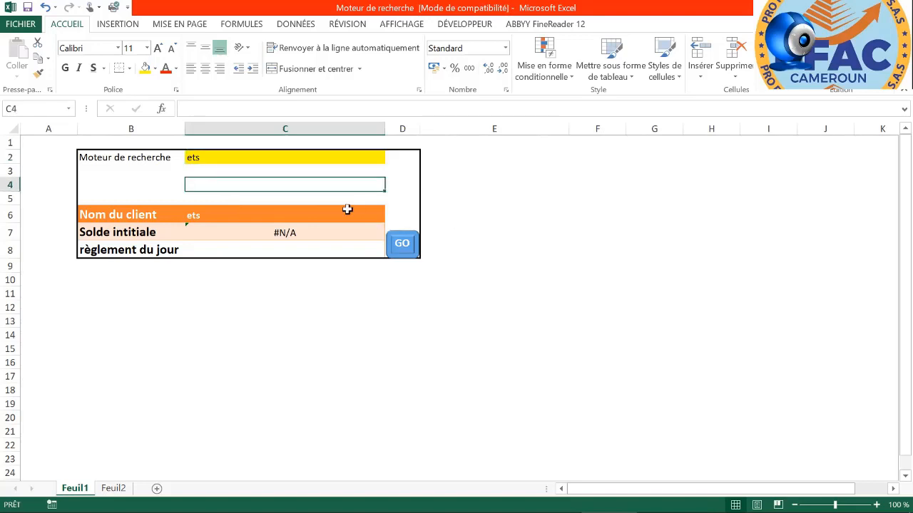
click(472, 187)
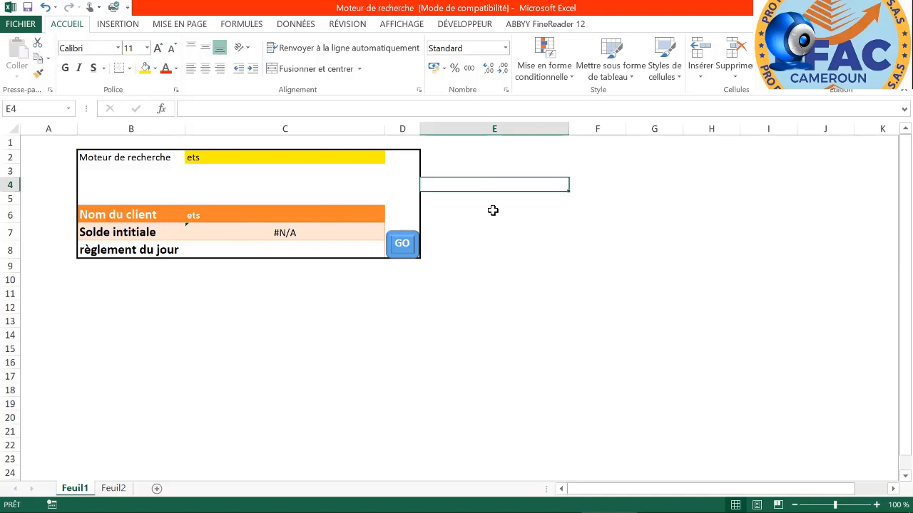
click(304, 158)
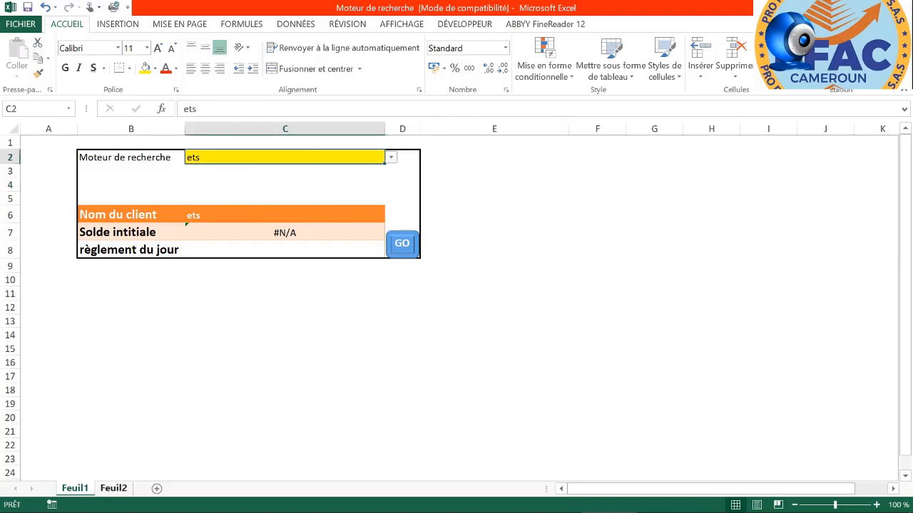
click(114, 488)
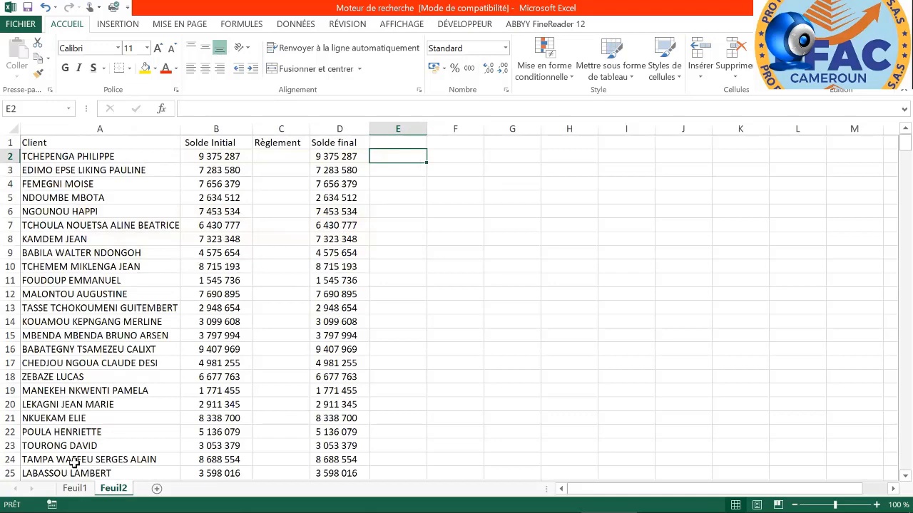
click(75, 489)
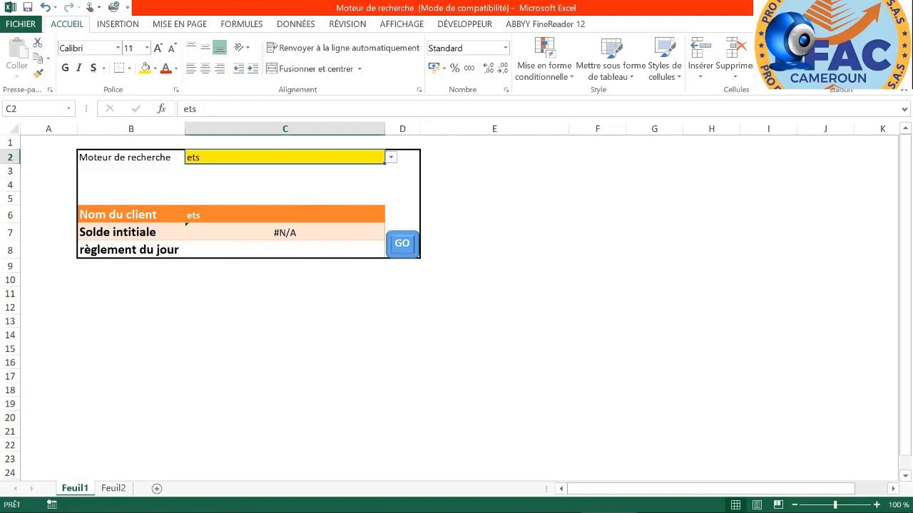
Add the column header "critère" in cell E1 of Feuil2.
click(119, 489)
click(400, 143)
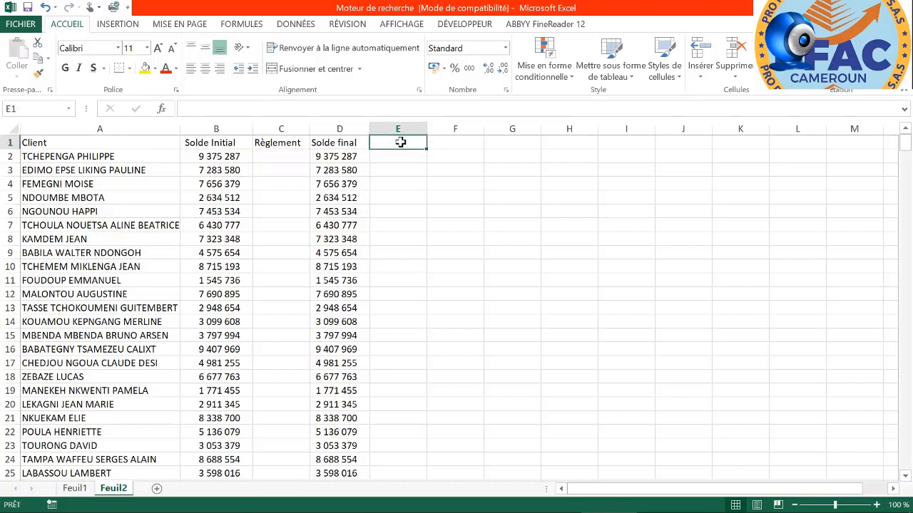
text(cri)
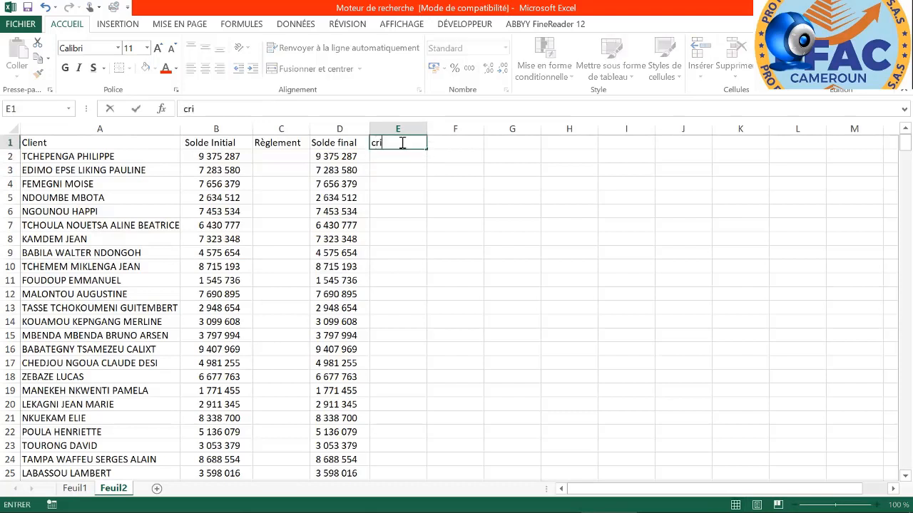
text(tère)
key(Return)
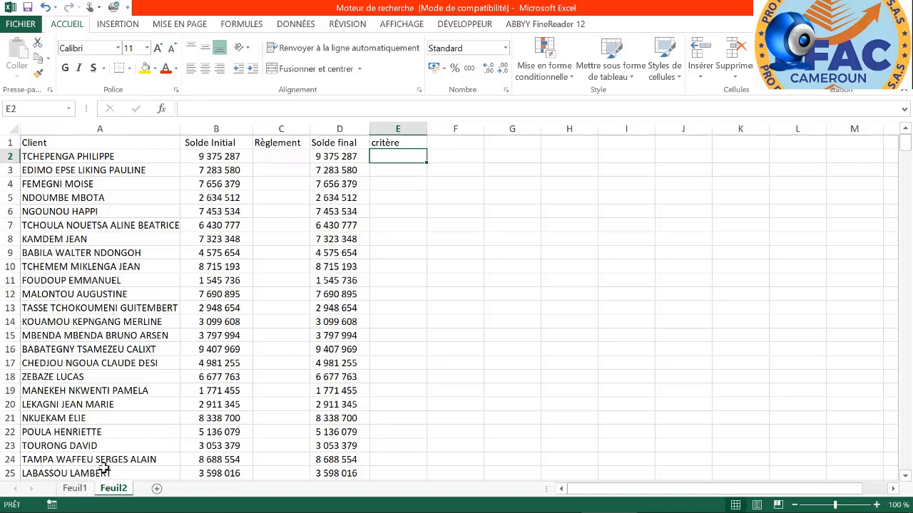
Replace the search term in cell C2 of Feuil1 with "frere".
click(75, 488)
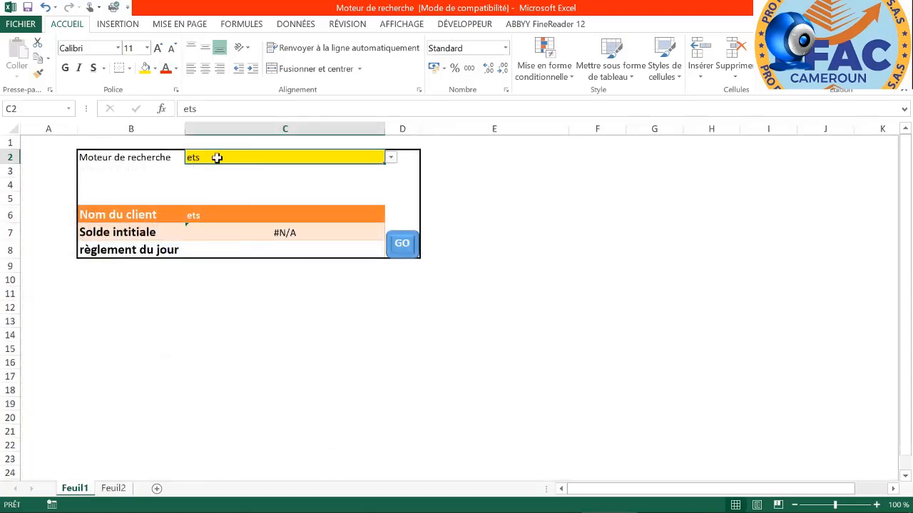
key(BackSpace)
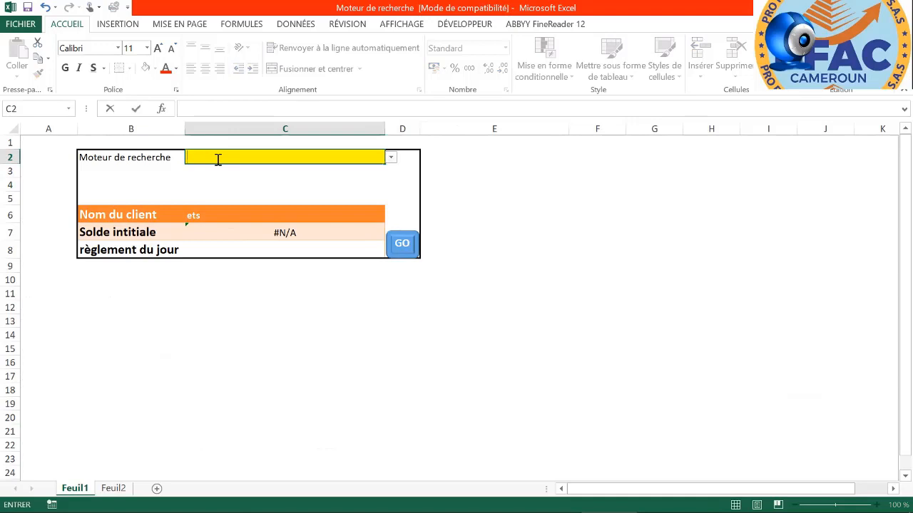
text(frere)
key(Return)
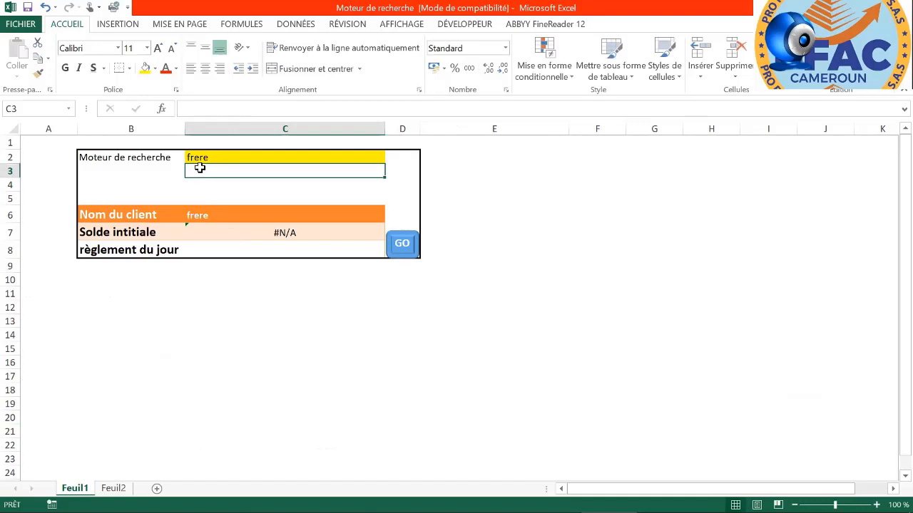
Check which clients the drop-down list of cell C2 offers for the search term "frere".
click(216, 157)
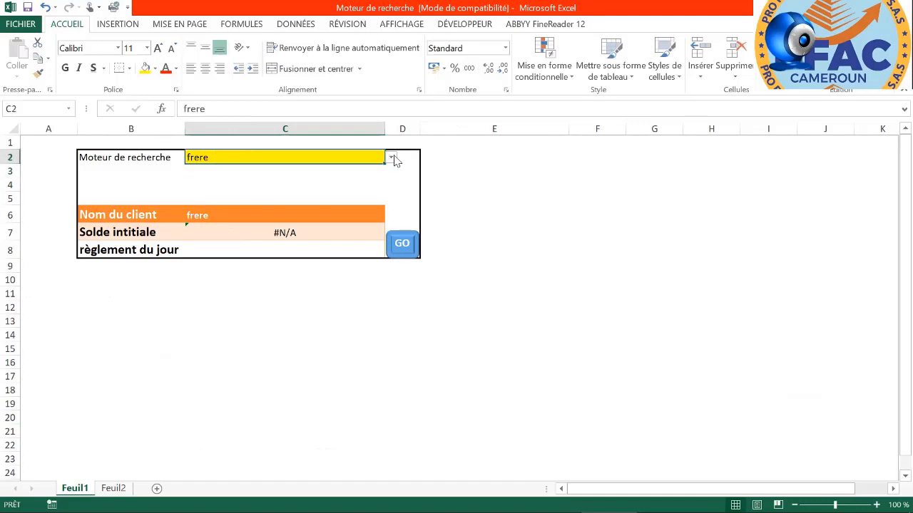
click(391, 157)
scroll(390, 200, down, 6)
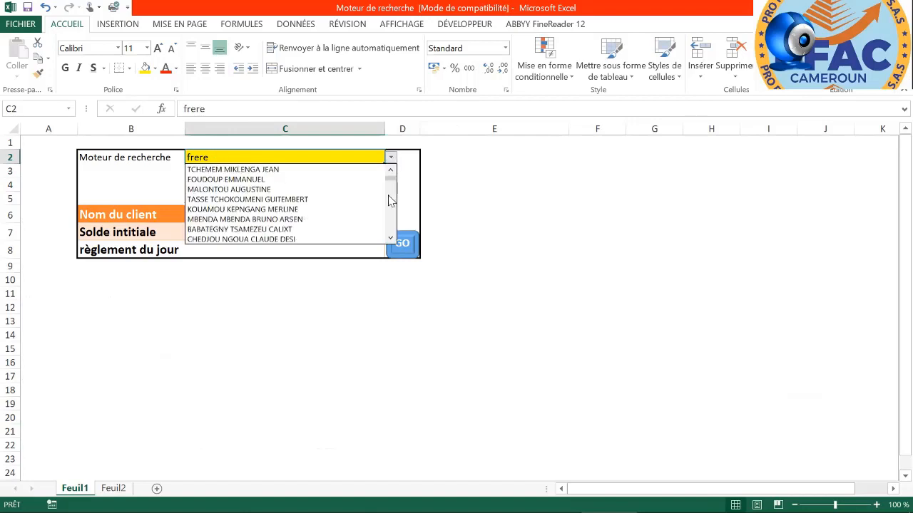
scroll(390, 199, down, 4)
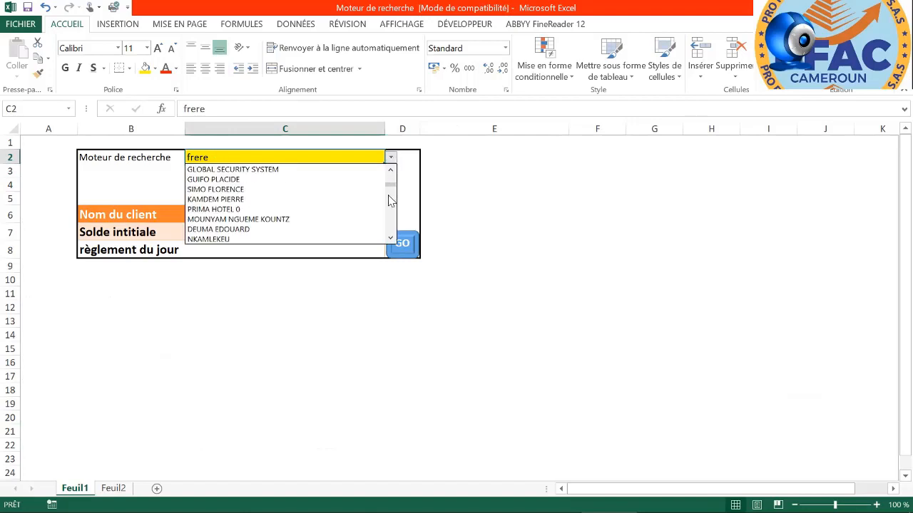
click(243, 158)
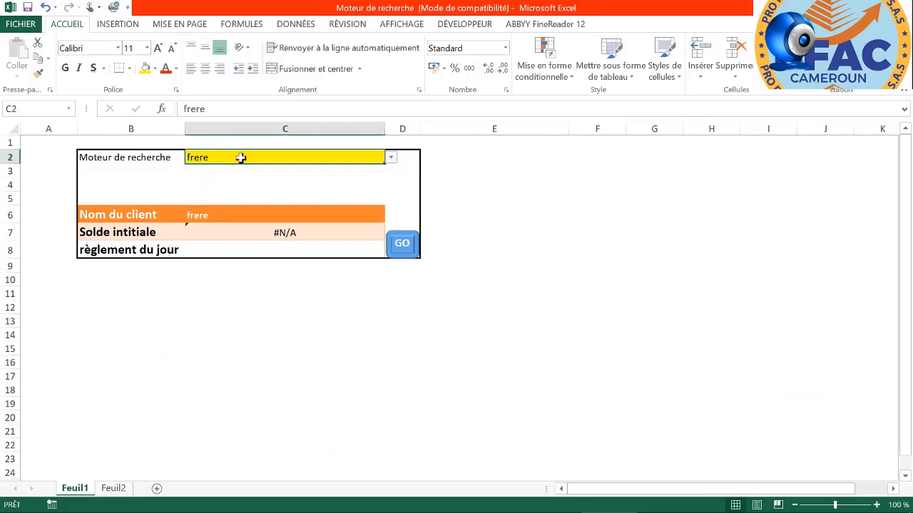
Begin a formula with the CHERCHE function in cell E2 of Feuil2, under the critère header.
click(116, 488)
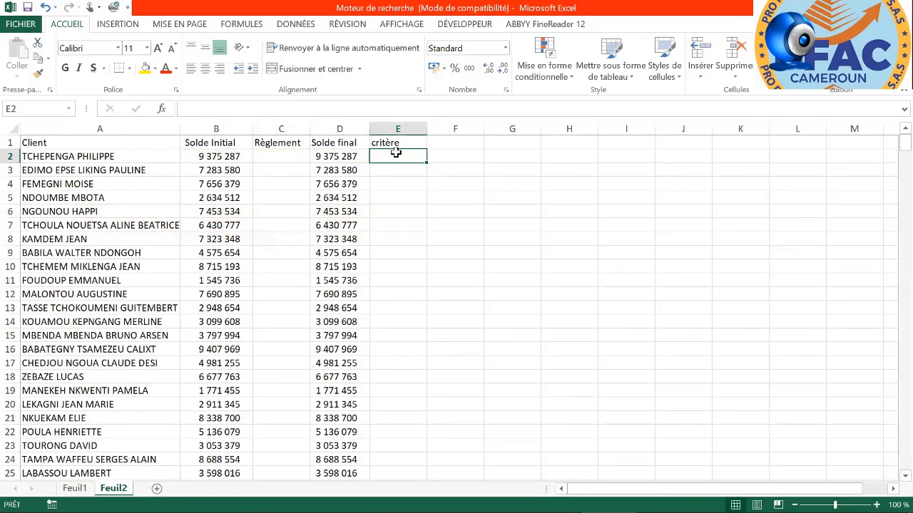
text(=)
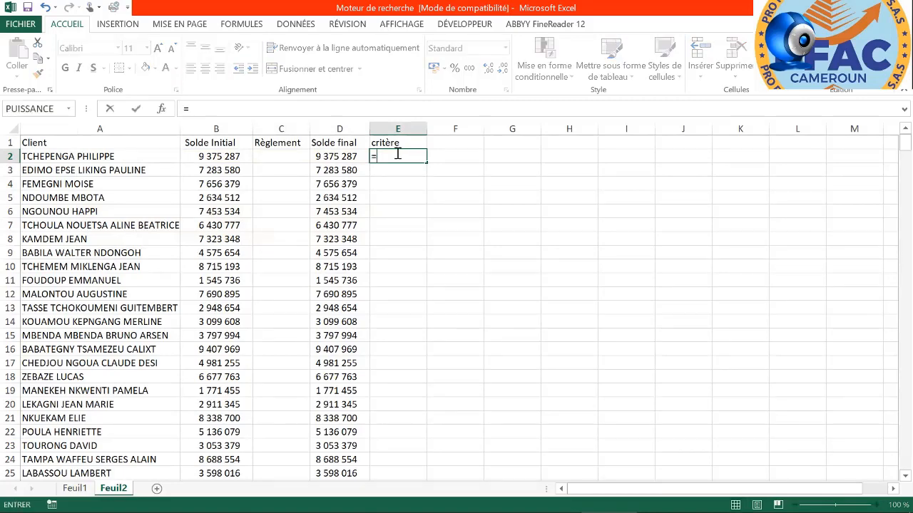
text(re)
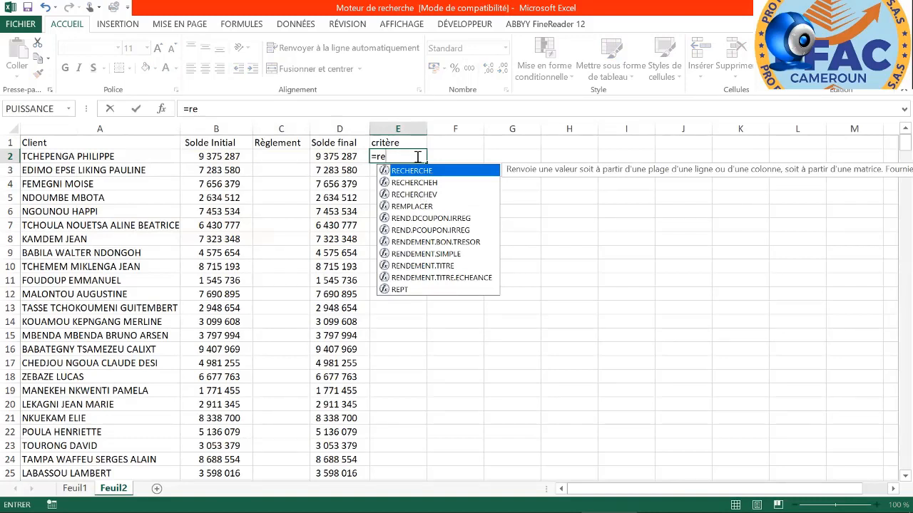
key(BackSpace)
key(BackSpace)
text(cher)
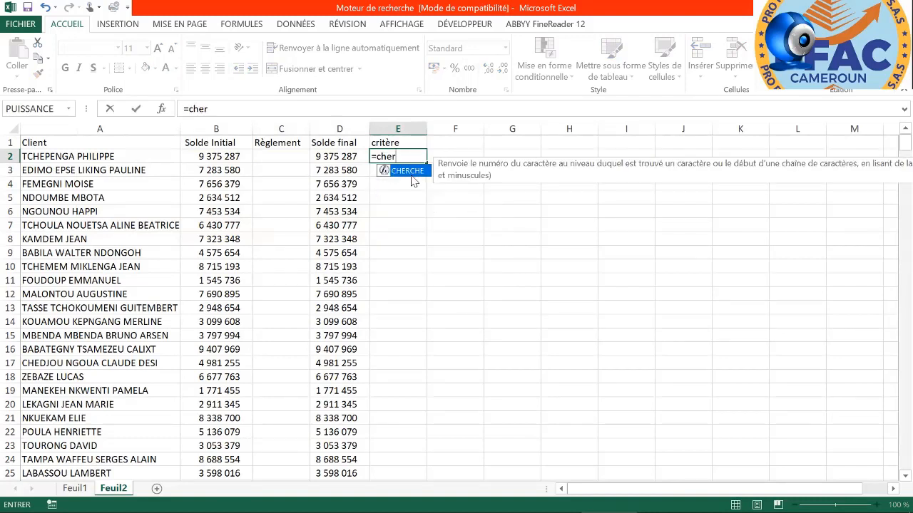
key(Tab)
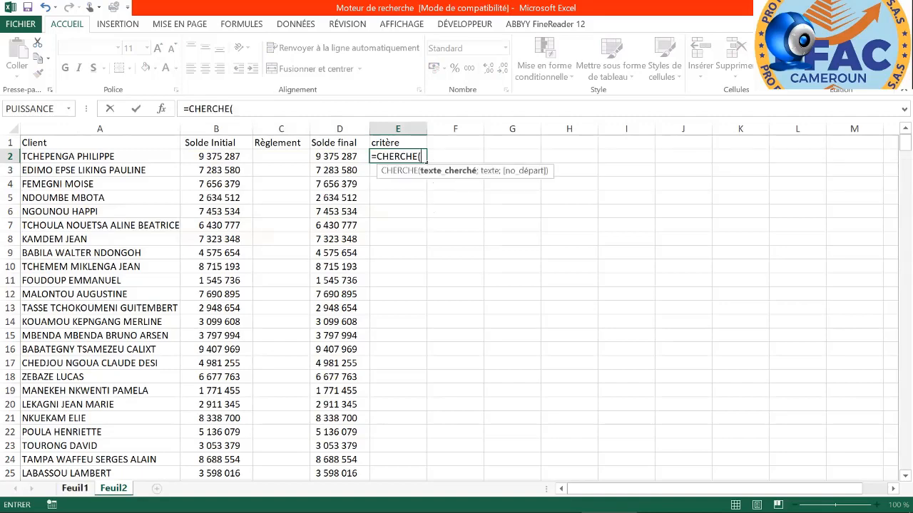
Set the searched text of the CHERCHE formula to the search cell on Feuil1 as the absolute reference Feuil1!$C$2.
click(74, 489)
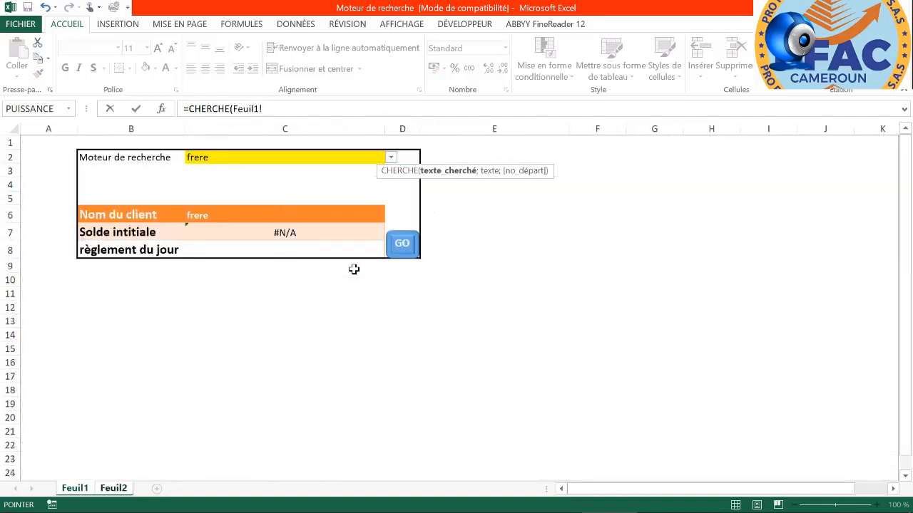
click(408, 307)
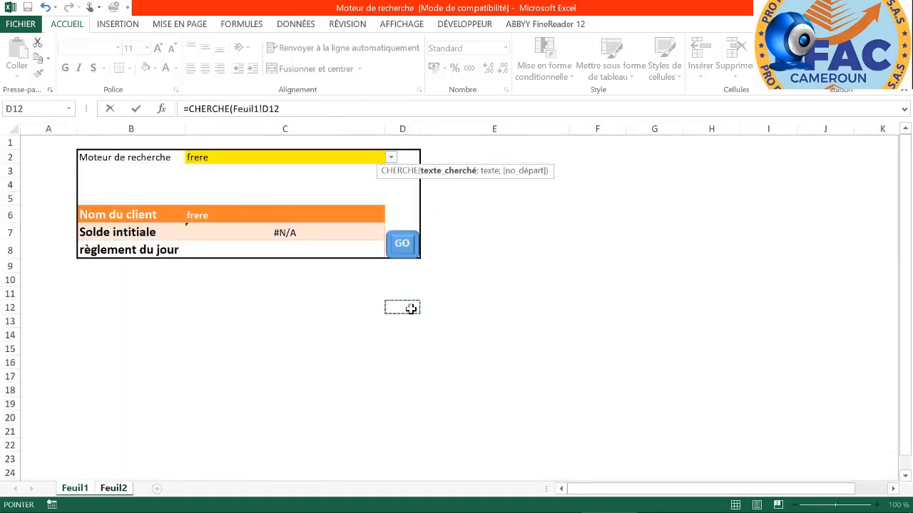
key(Up)
key(Up)
key(Up)
key(Up)
key(Up)
key(Up)
key(Up)
key(Up)
key(Up)
key(Up)
key(Left)
key(Left)
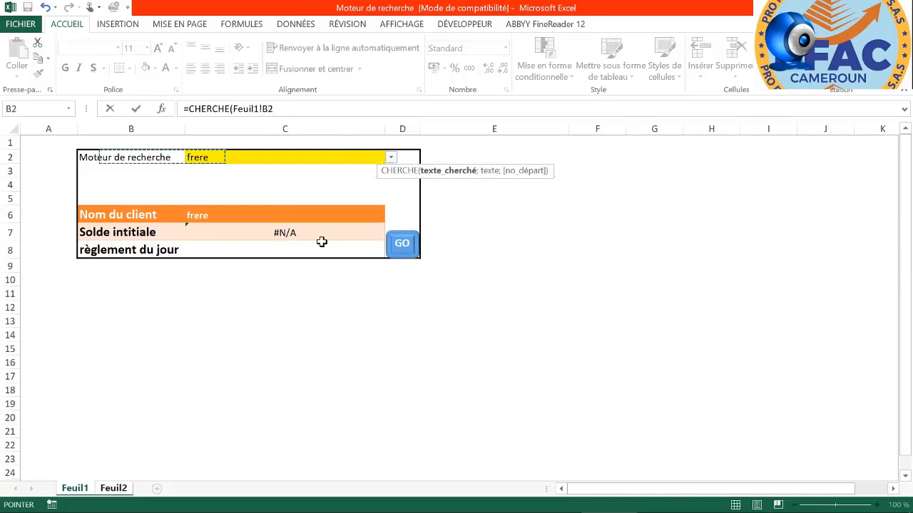
key(Right)
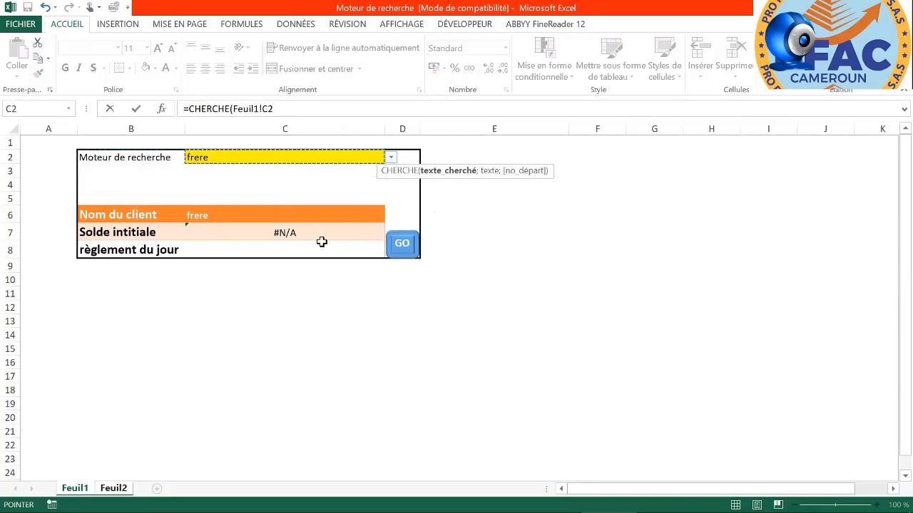
click(285, 108)
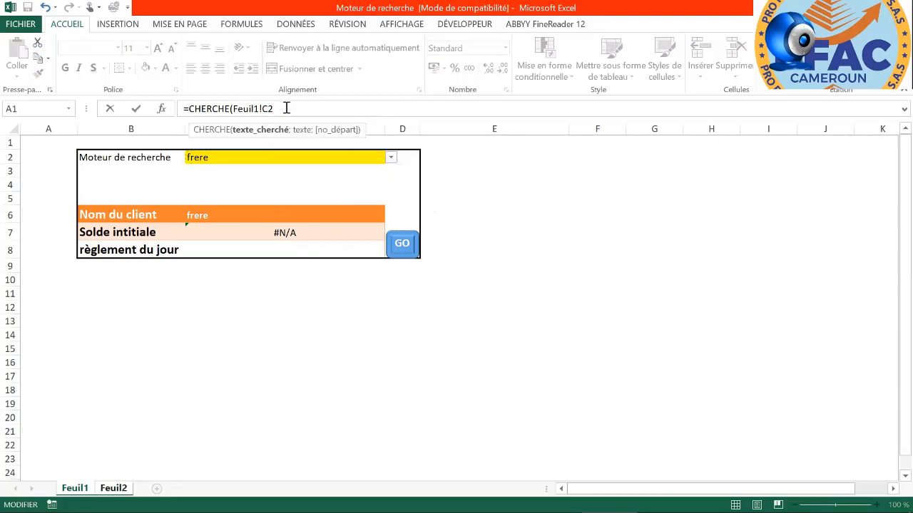
key(F4)
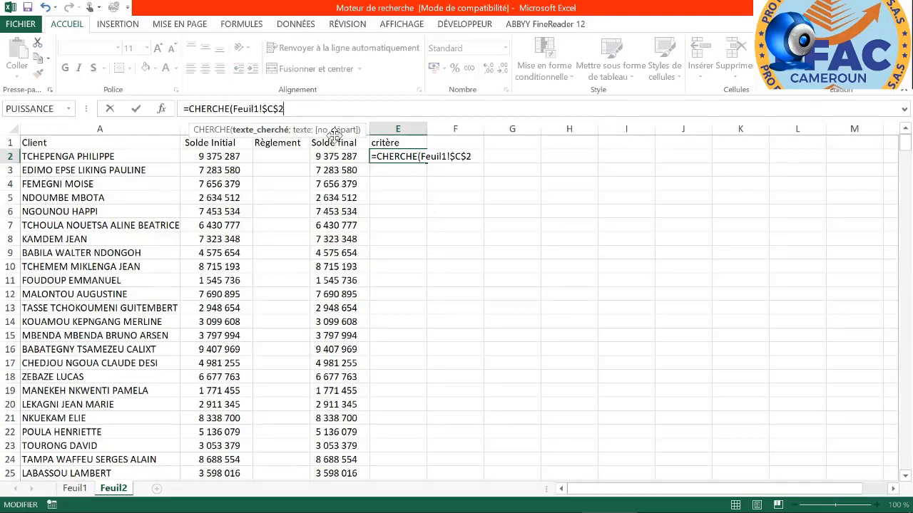
Complete the CHERCHE function in E2 with client cell Feuil2!A2 as the text and 1 as the start position.
text(;)
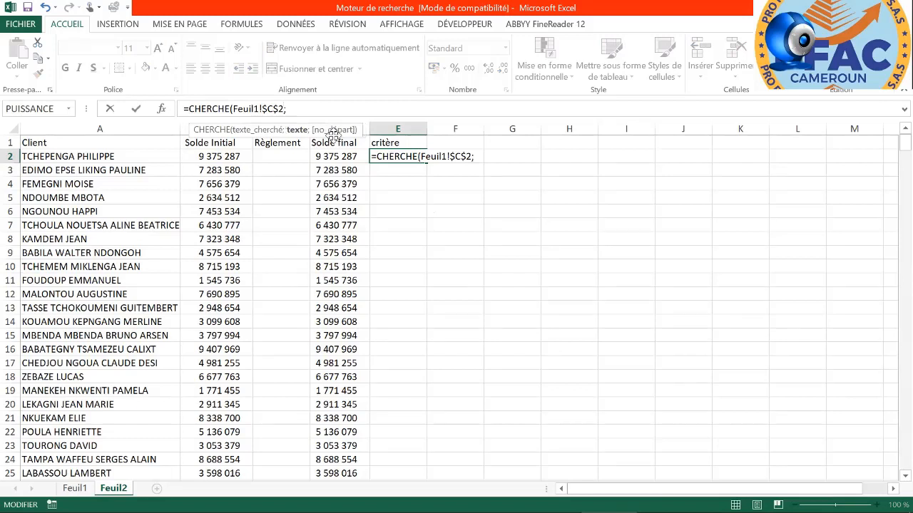
click(91, 160)
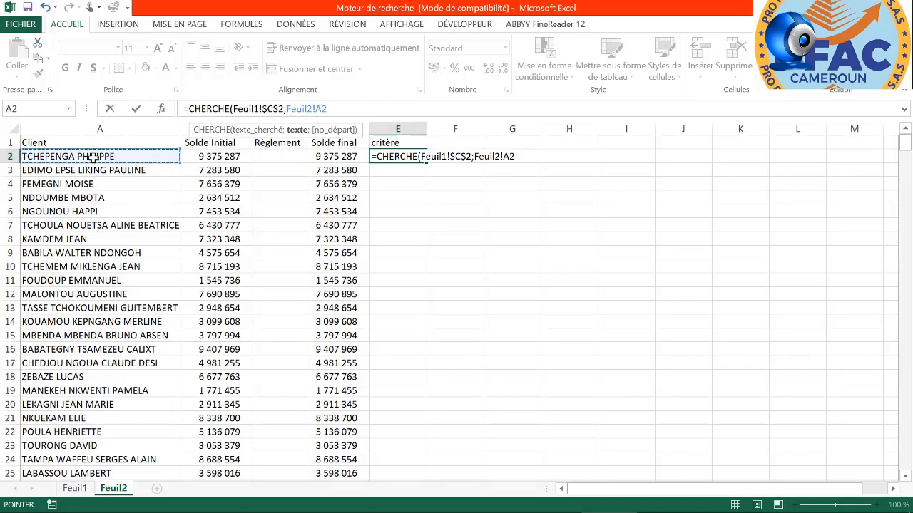
text(;)
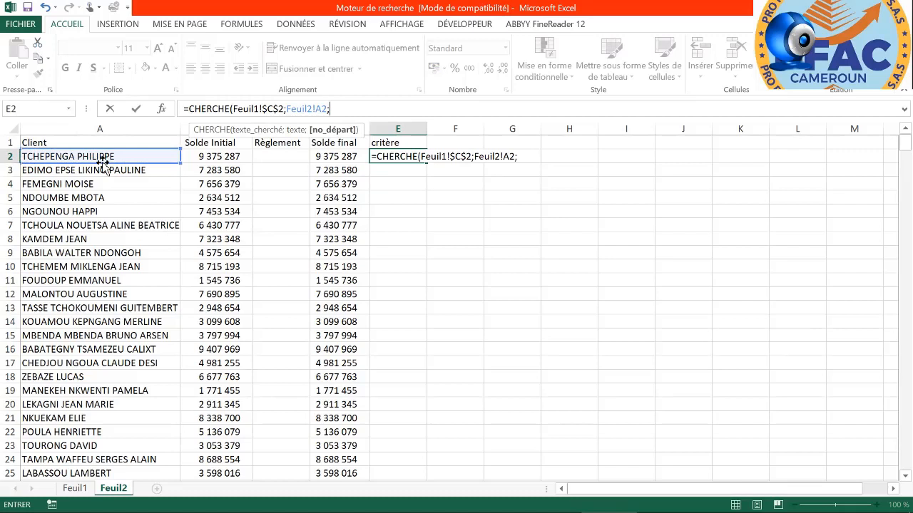
text(1)
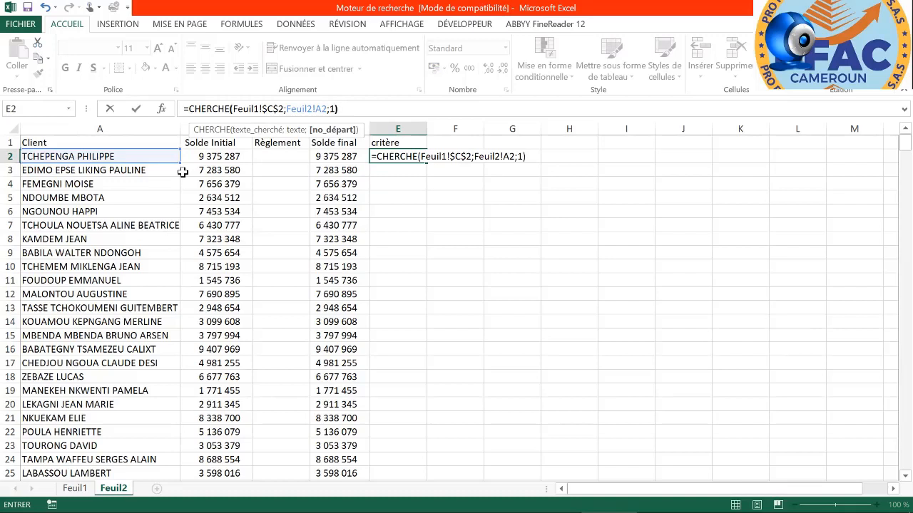
text())
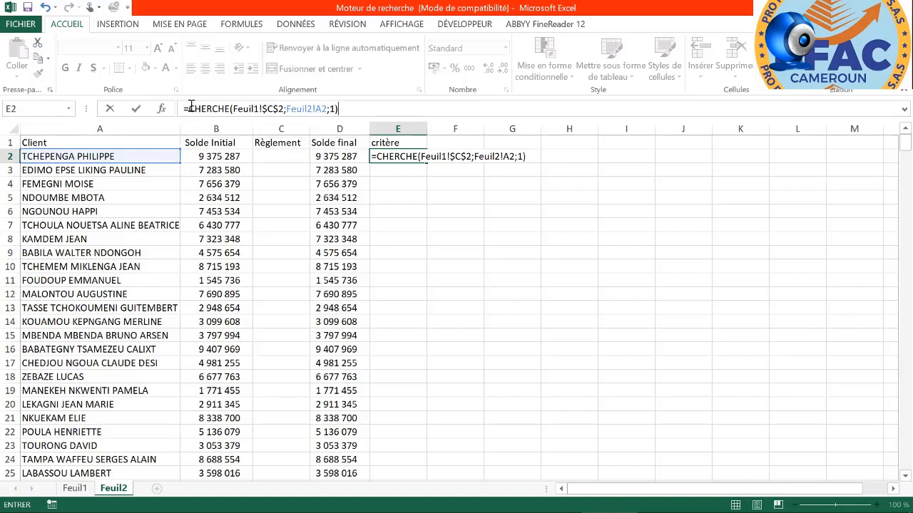
Wrap the CHERCHE function in an SI function that returns 1 if true and an empty text "" if false.
click(187, 107)
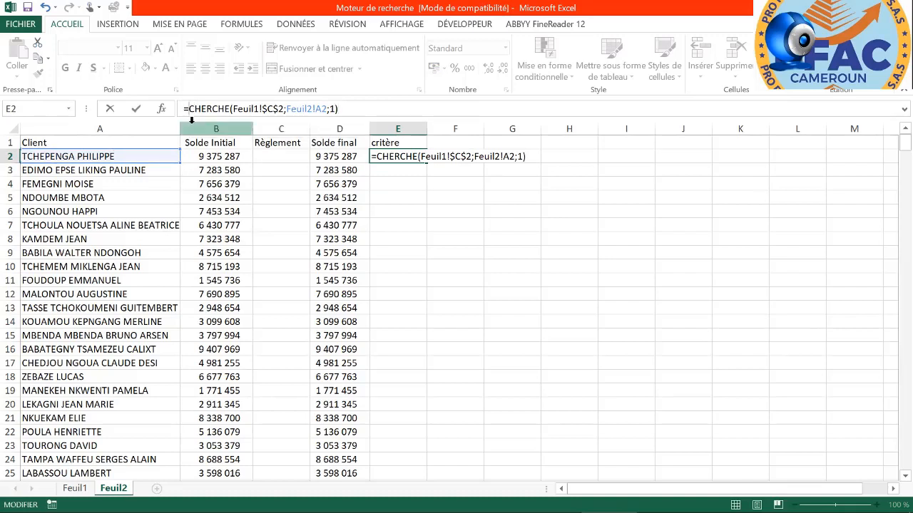
text(si)
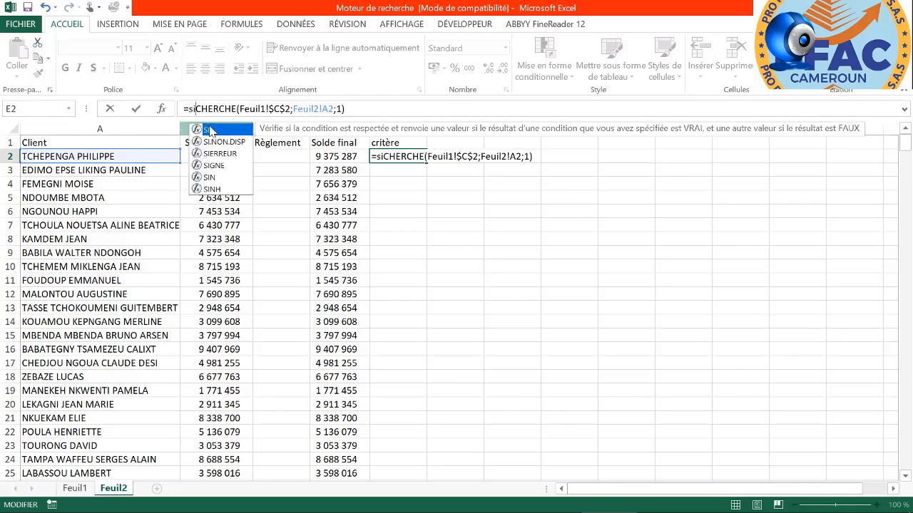
key(Tab)
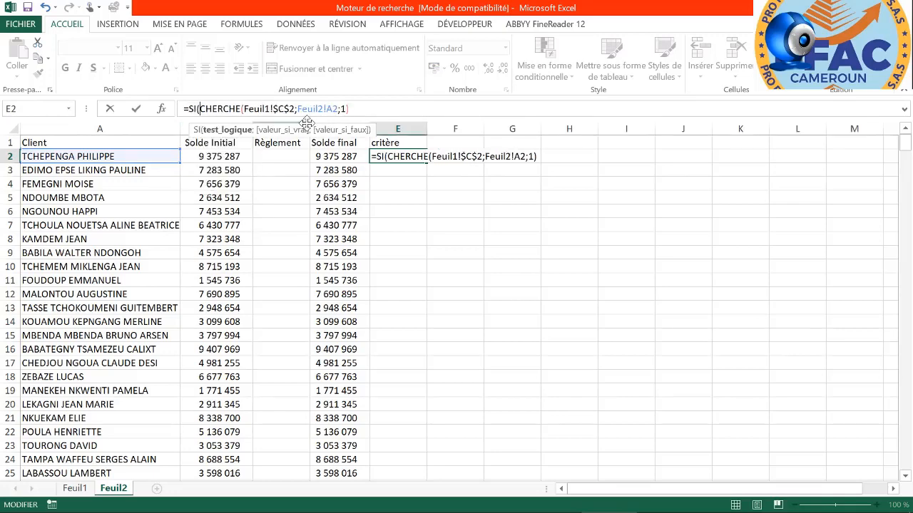
click(349, 108)
text(;1)
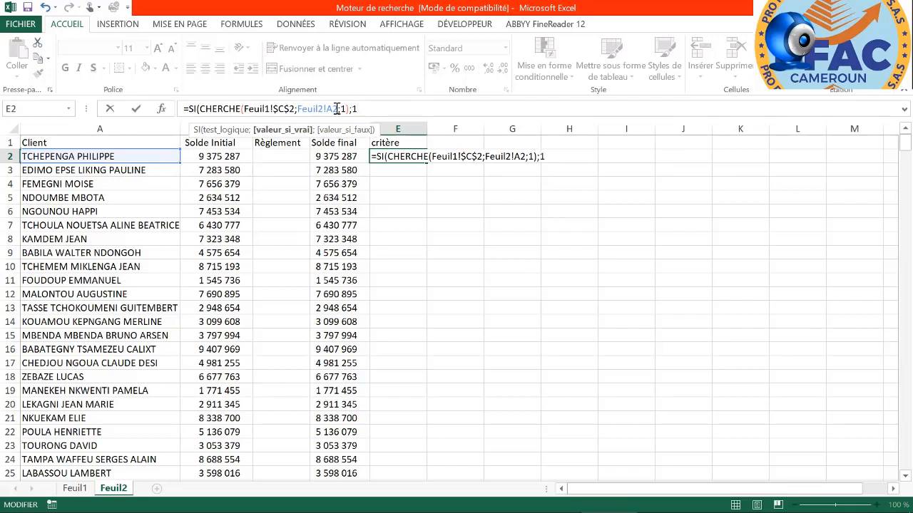
text())
key(BackSpace)
text(;)
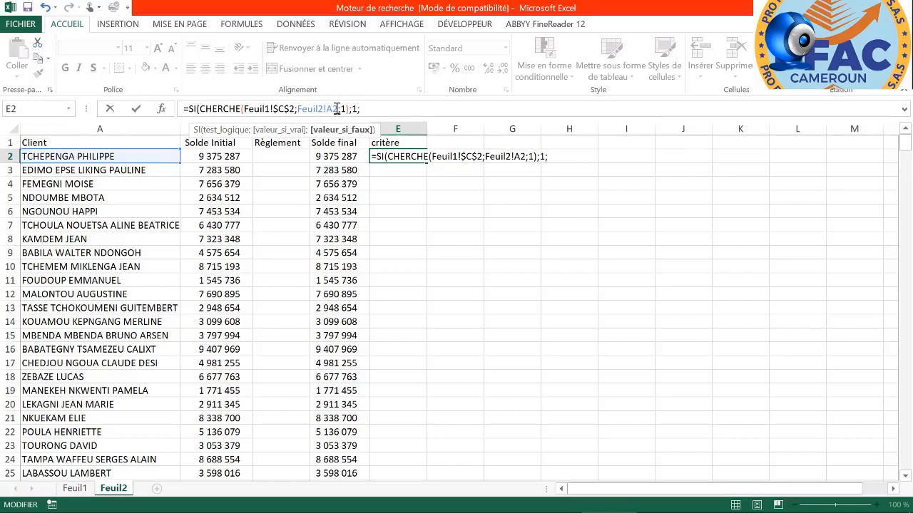
text("")
Enclose the SI formula in SIERREUR with an empty text "" as the error value, and enter it in E2.
click(188, 108)
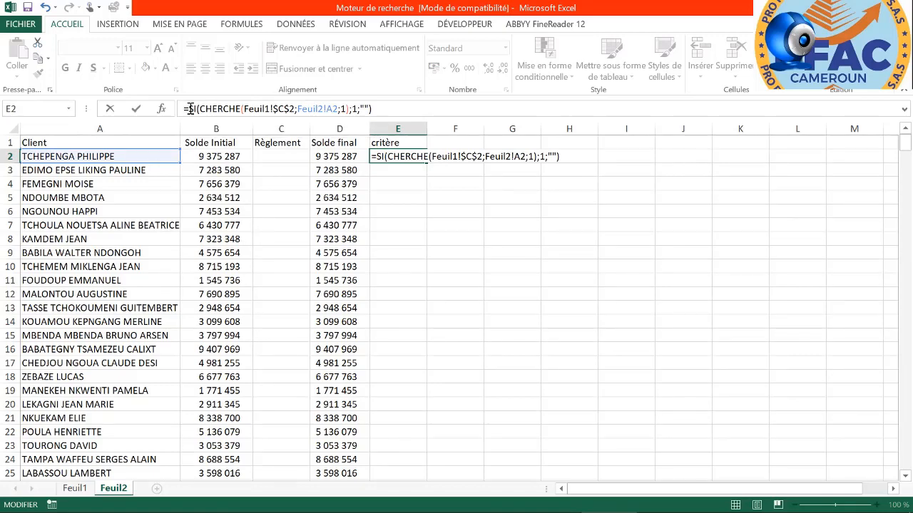
text(si)
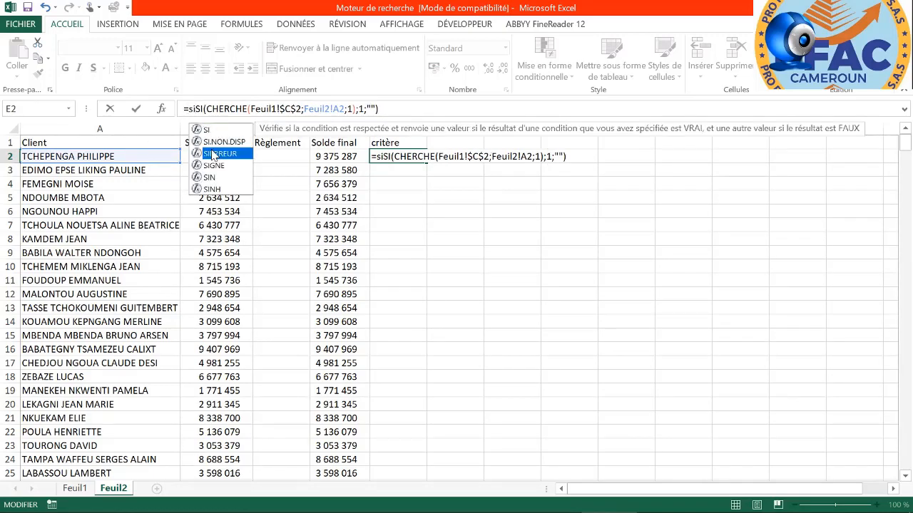
key(Tab)
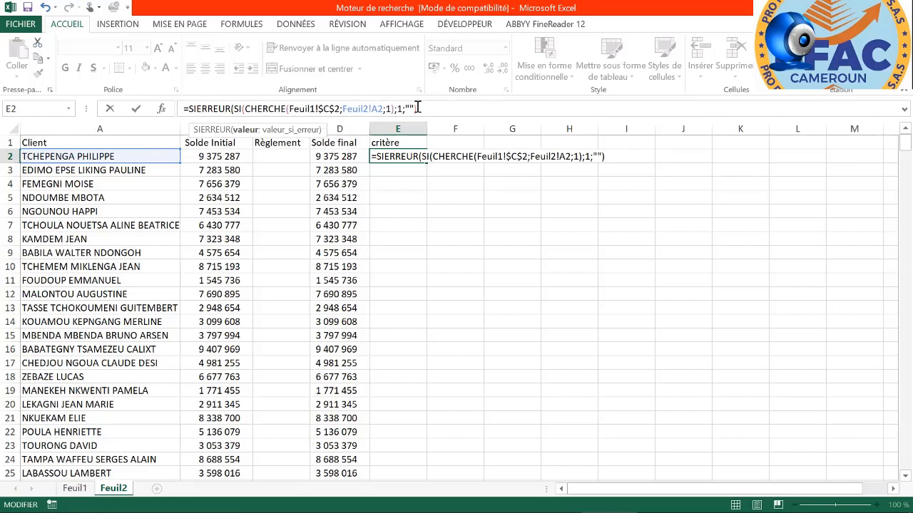
text(;"")
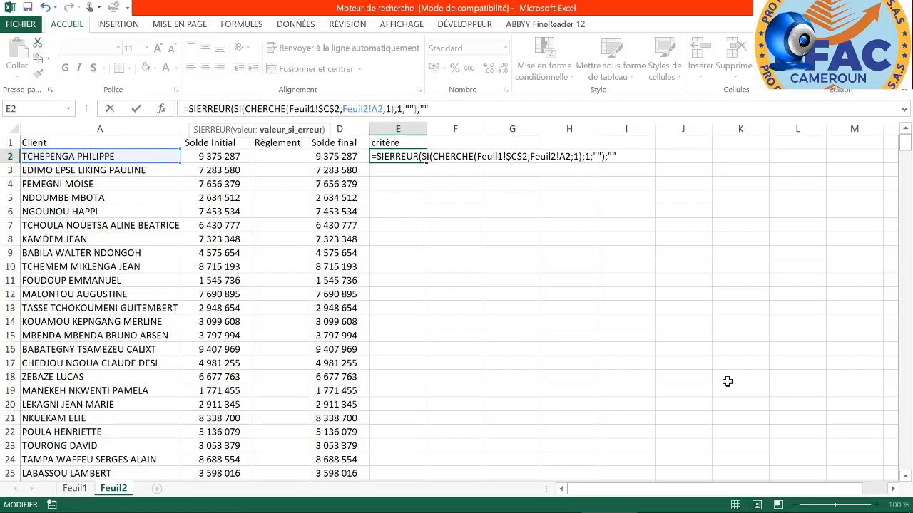
text())
key(ctrl+Return)
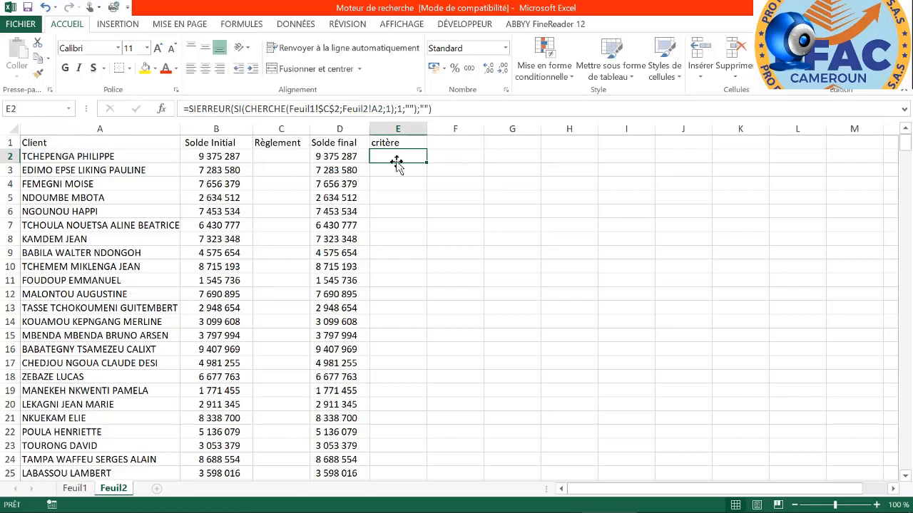
Copy the E2 formula down the whole critère column and inspect the result in row 167.
double_click(425, 162)
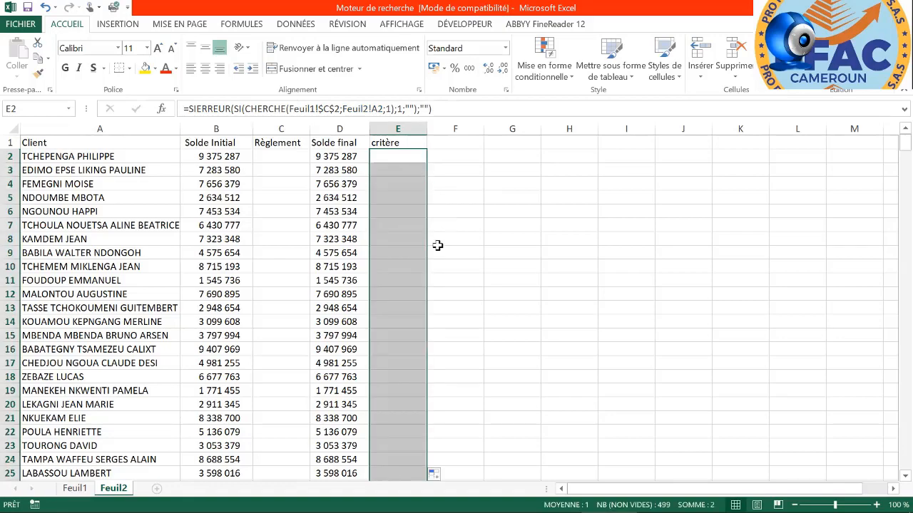
scroll(405, 254, down, 20)
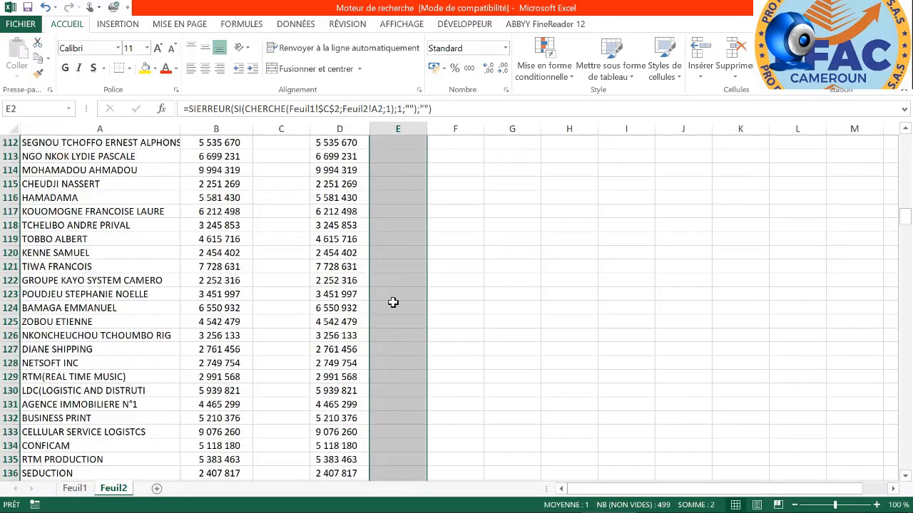
scroll(393, 317, up, 7)
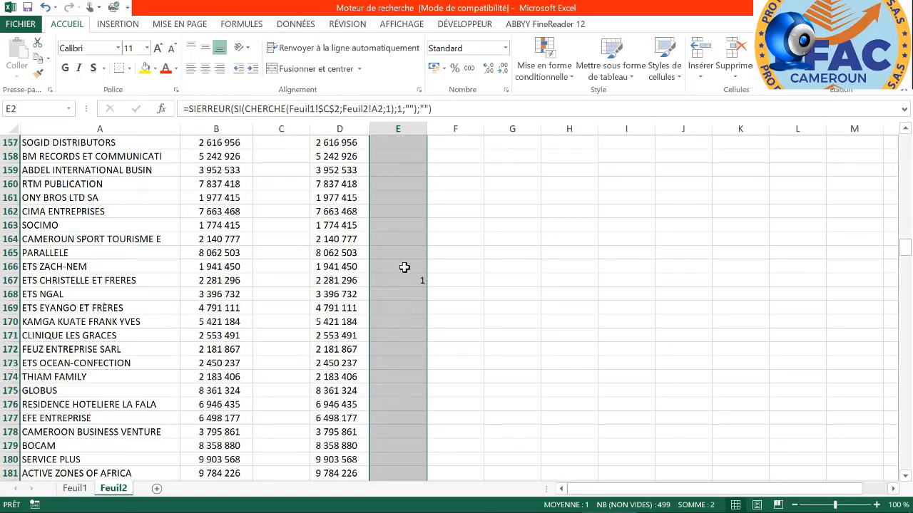
click(403, 267)
click(395, 280)
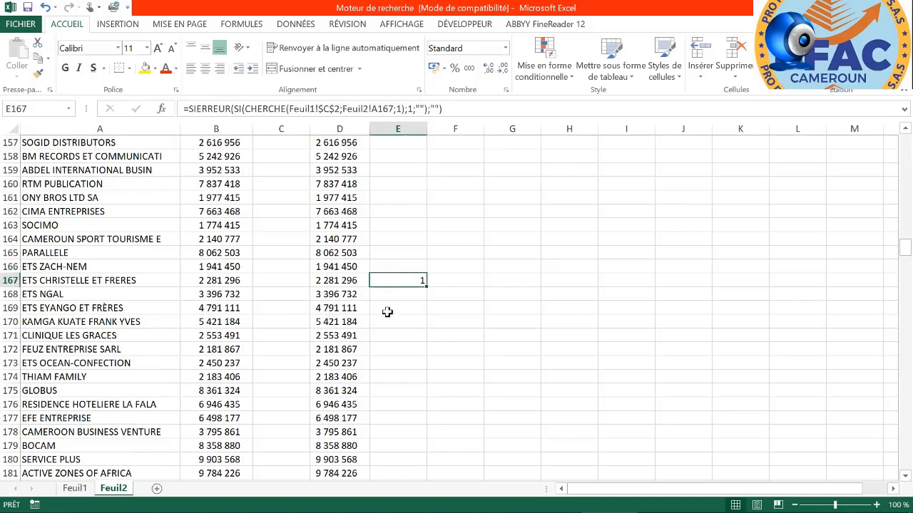
Enter the header "occurenre" in cell F1, beside the critère header.
scroll(402, 313, up, 20)
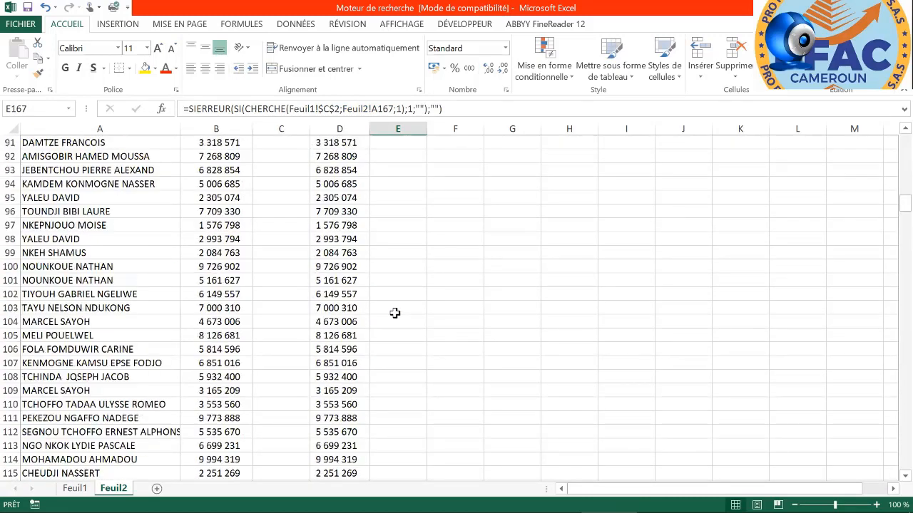
scroll(394, 313, up, 19)
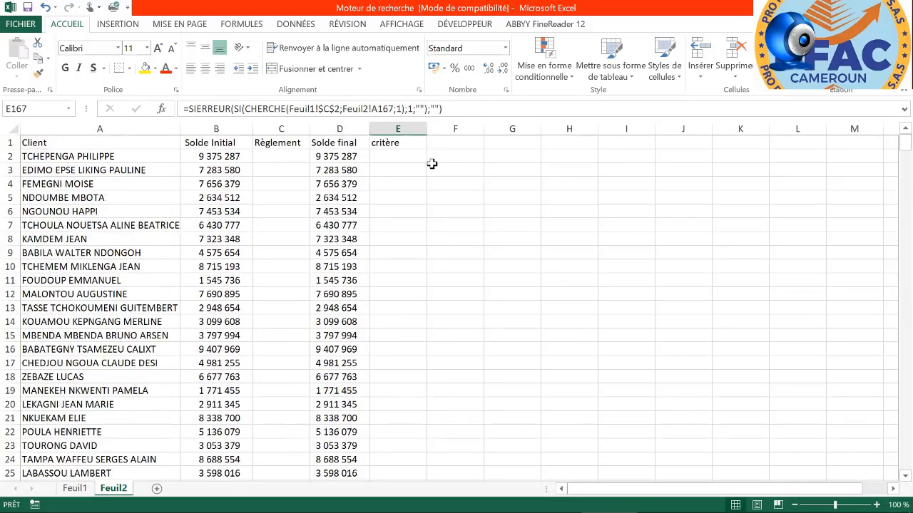
click(449, 149)
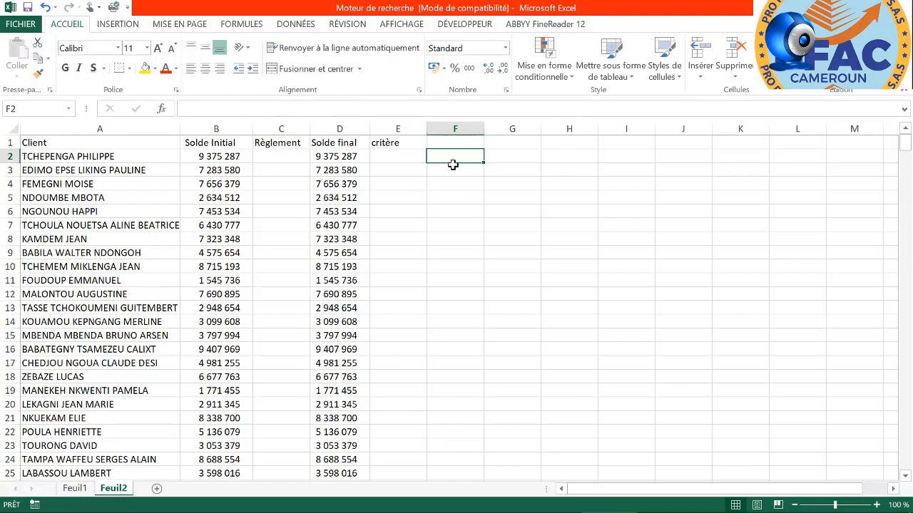
click(450, 143)
text(o)
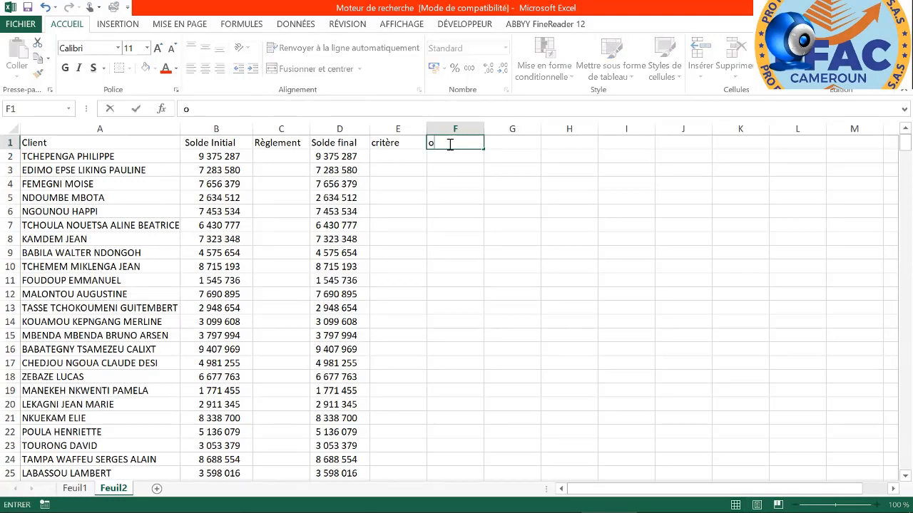
text(ccurenre)
key(Return)
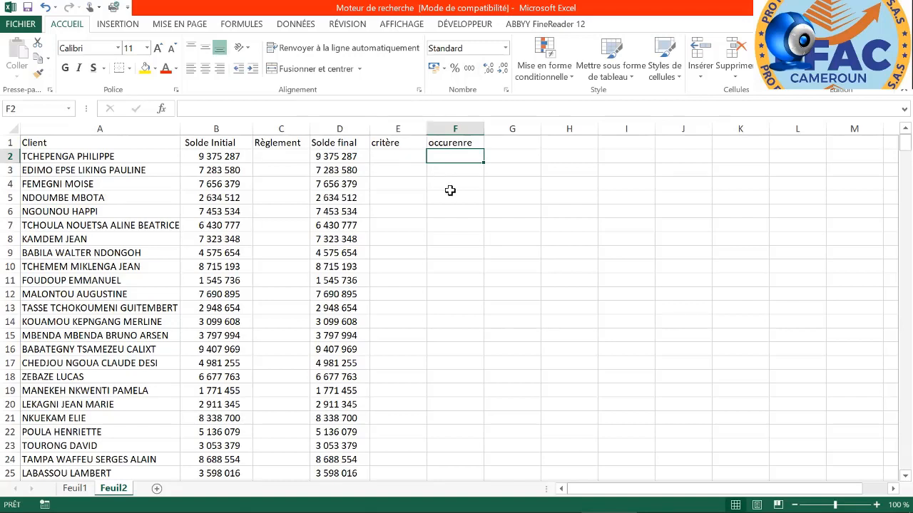
click(465, 144)
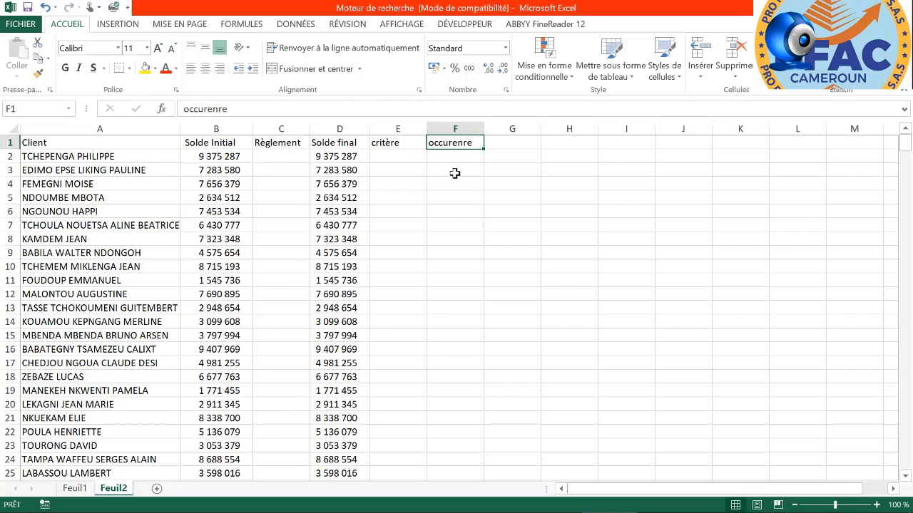
Begin an SI formula in cell F2 with the logical test E2<>"".
click(454, 154)
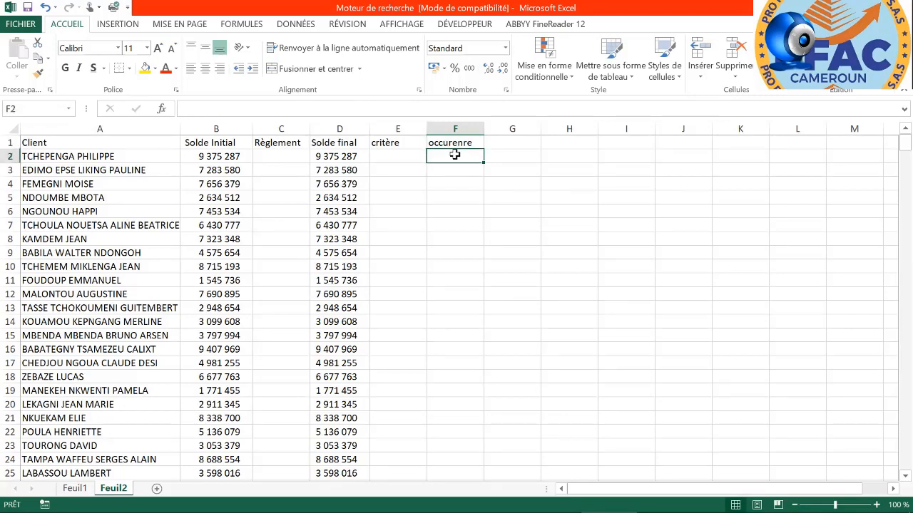
text(=)
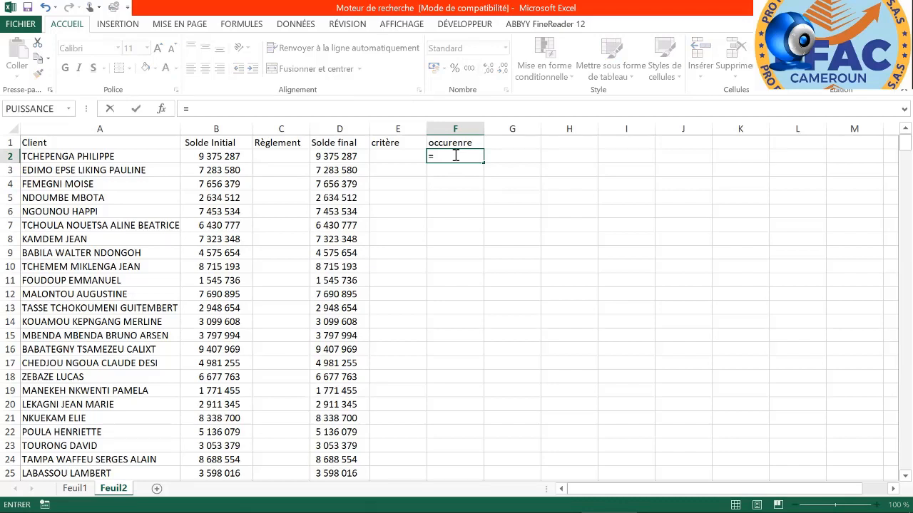
text(si)
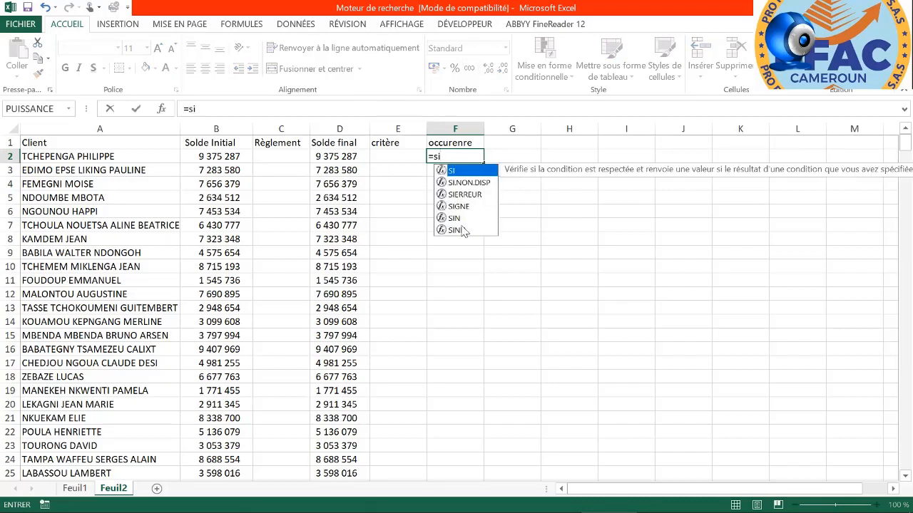
click(391, 157)
click(450, 157)
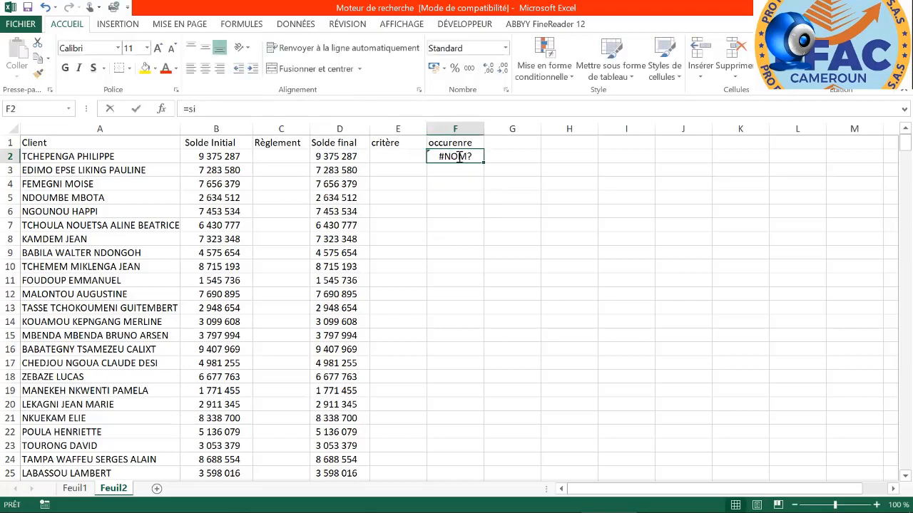
click(217, 108)
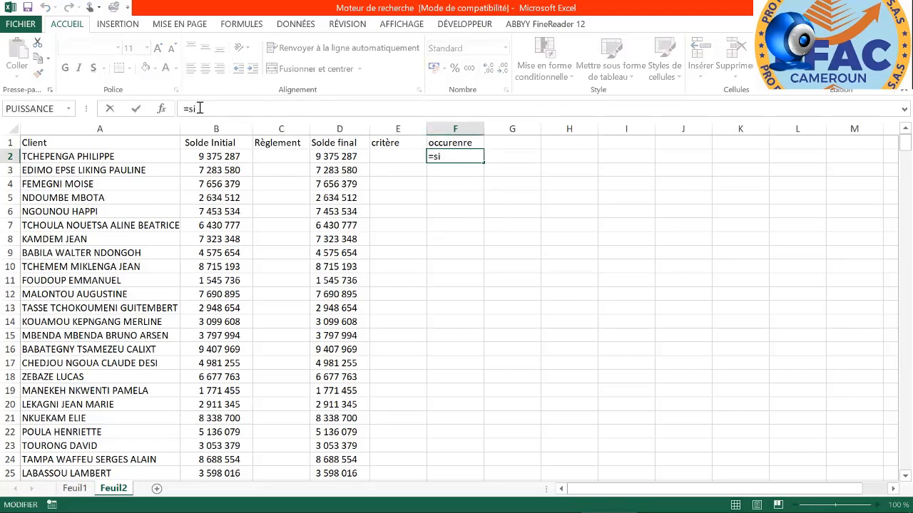
text((<>)
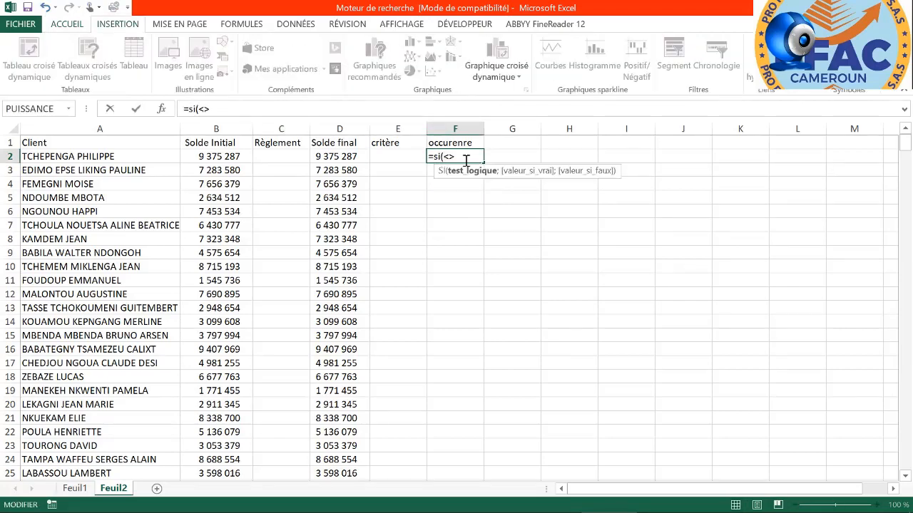
click(404, 157)
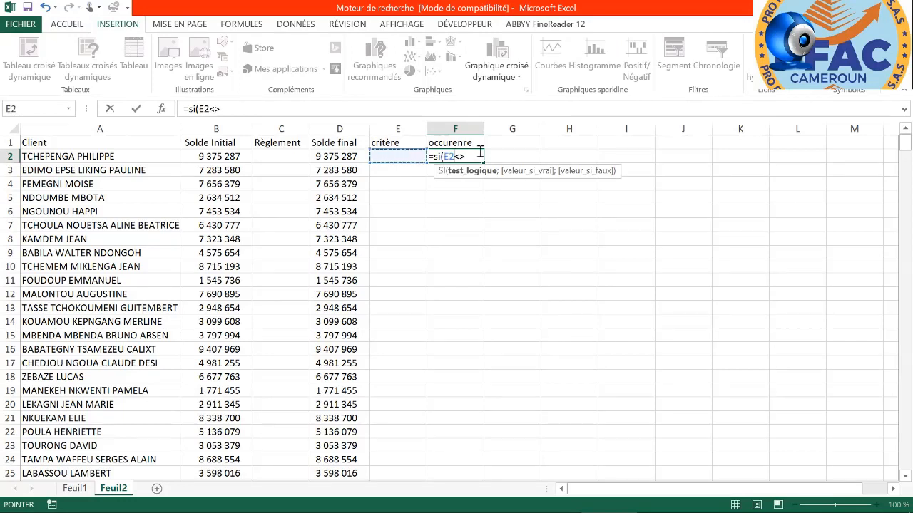
click(467, 156)
text("")
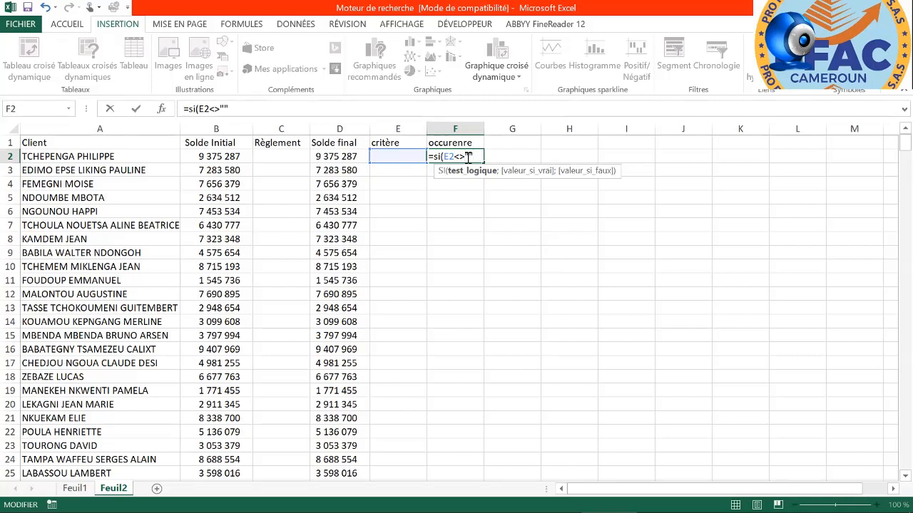
Insert the NB.SI function as the SI formula's value if true, with E2:E2 as its range.
text(;)
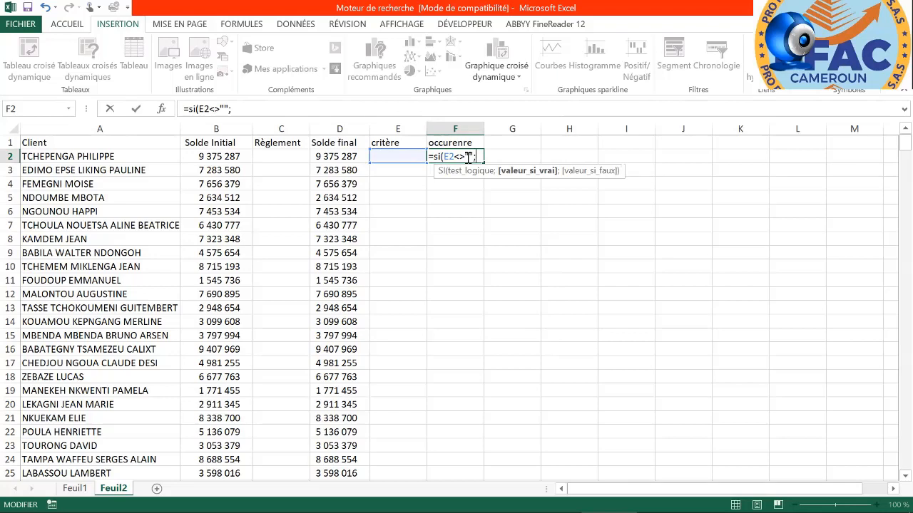
text(n)
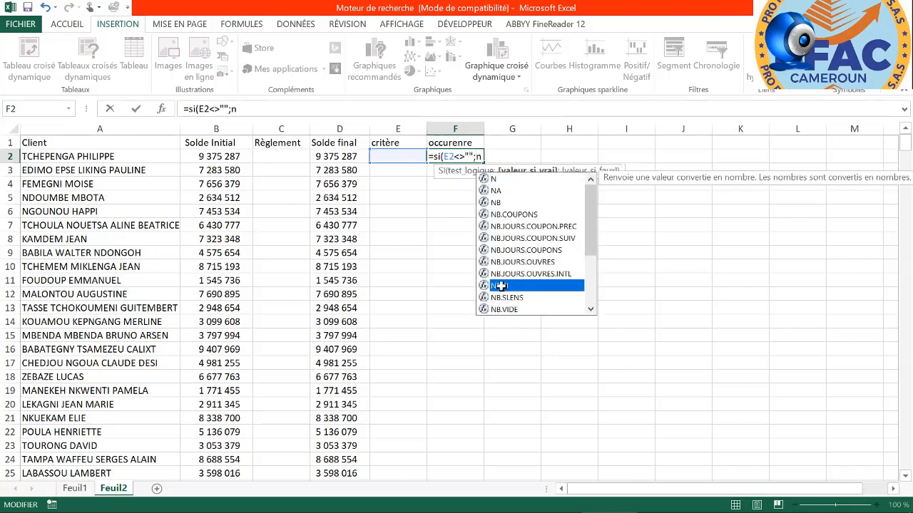
double_click(500, 285)
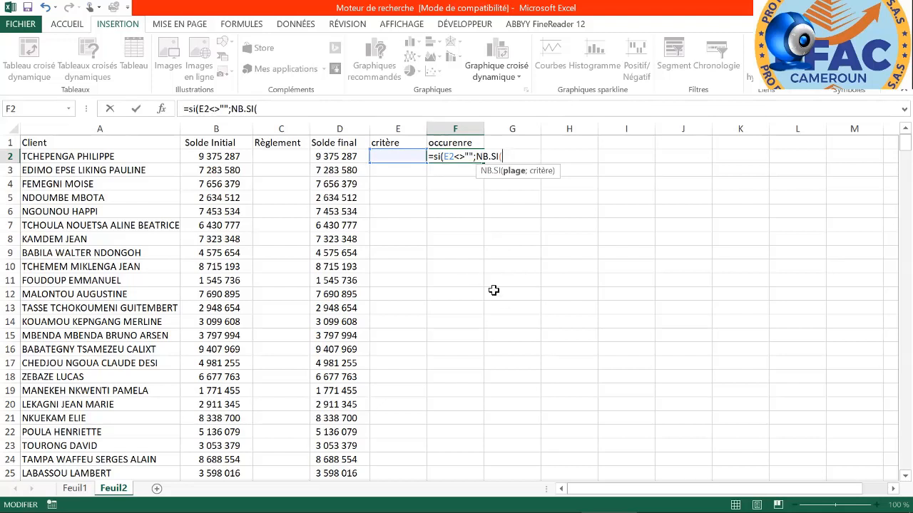
click(402, 156)
text(:)
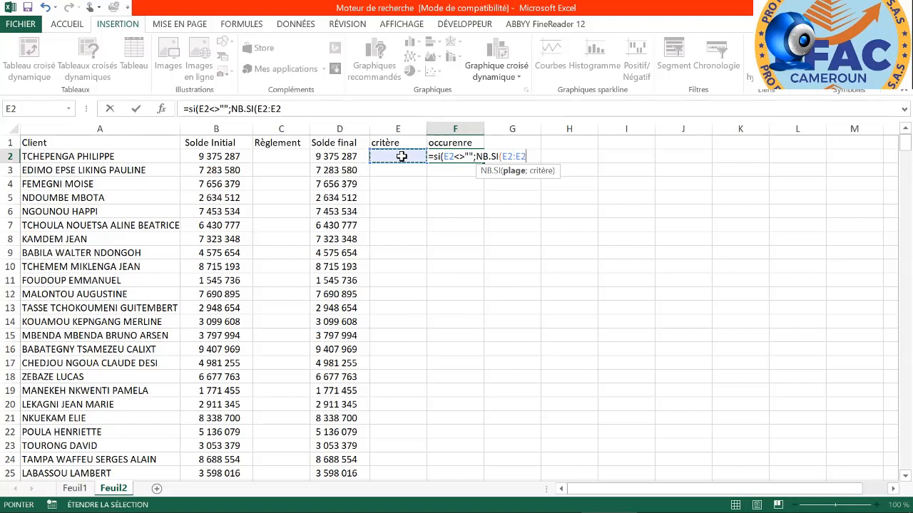
key(F4)
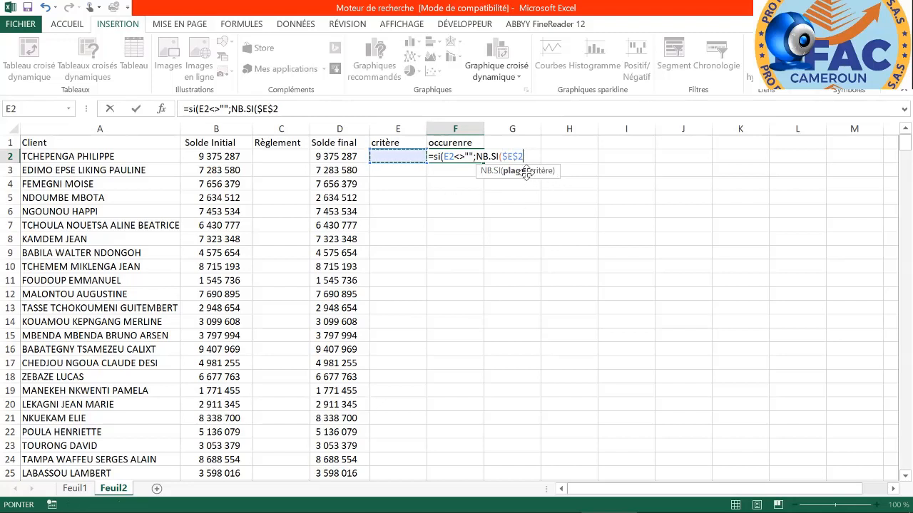
key(F4)
key(F4)
key(F4)
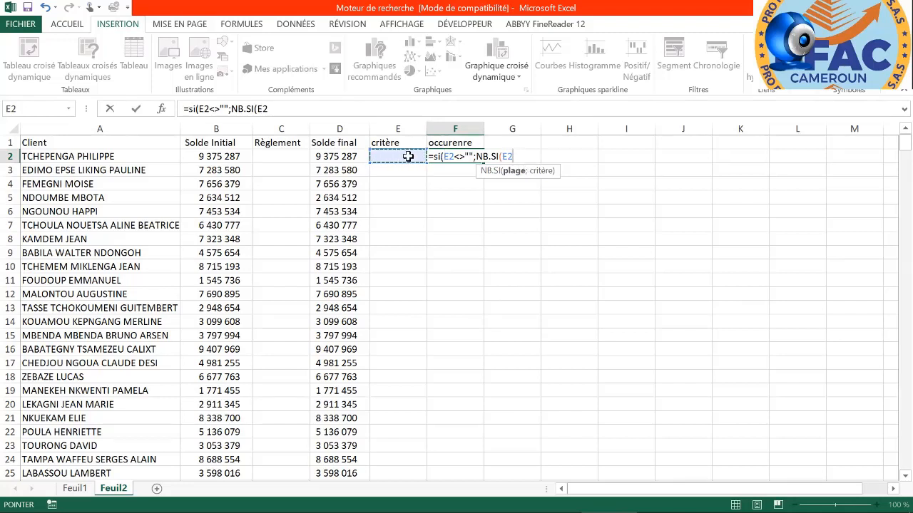
key(F8)
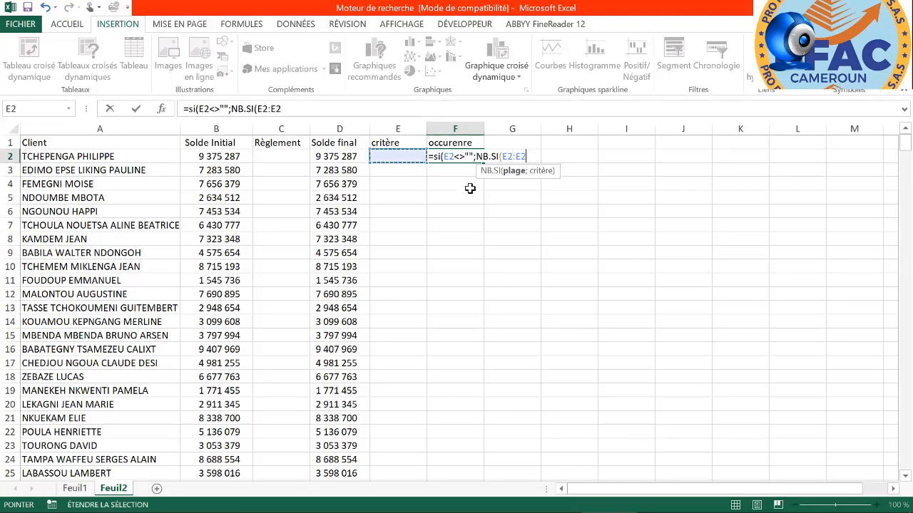
Make only the second reference of the NB.SI range absolute, so the range reads E2:$E$2.
double_click(519, 154)
click(520, 154)
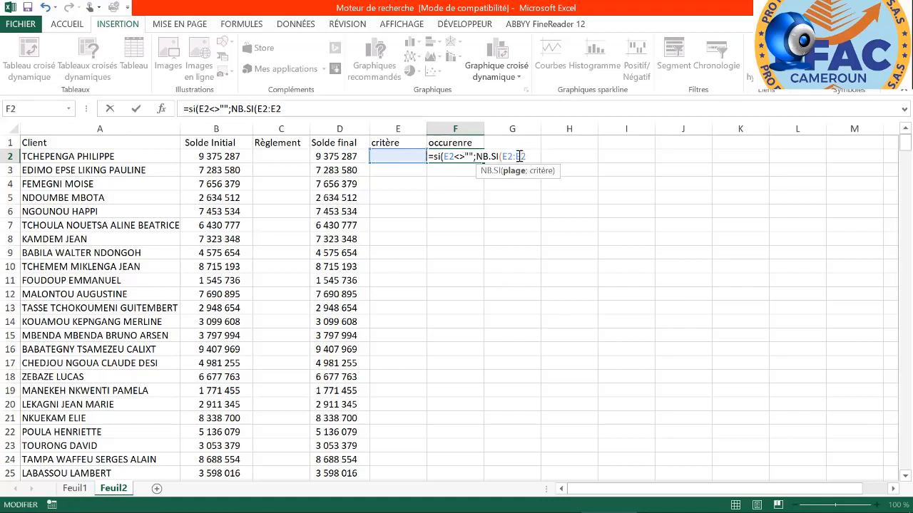
click(538, 156)
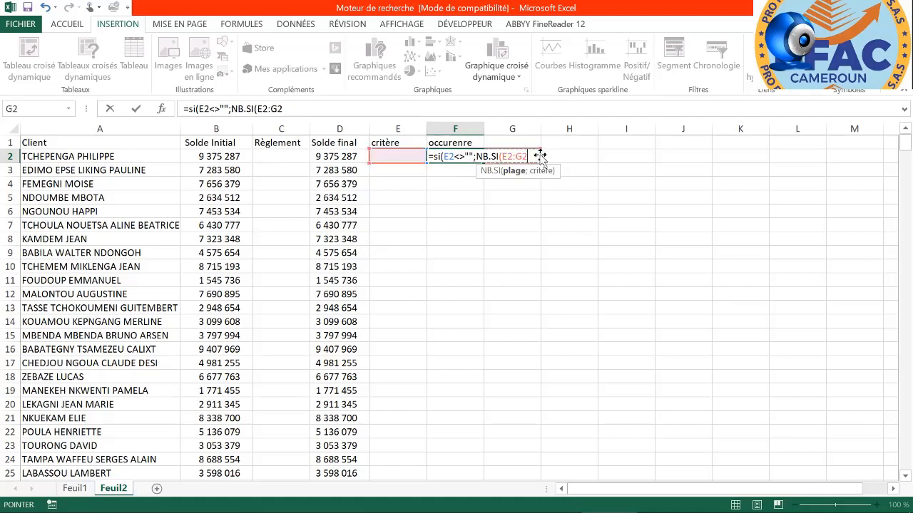
click(524, 156)
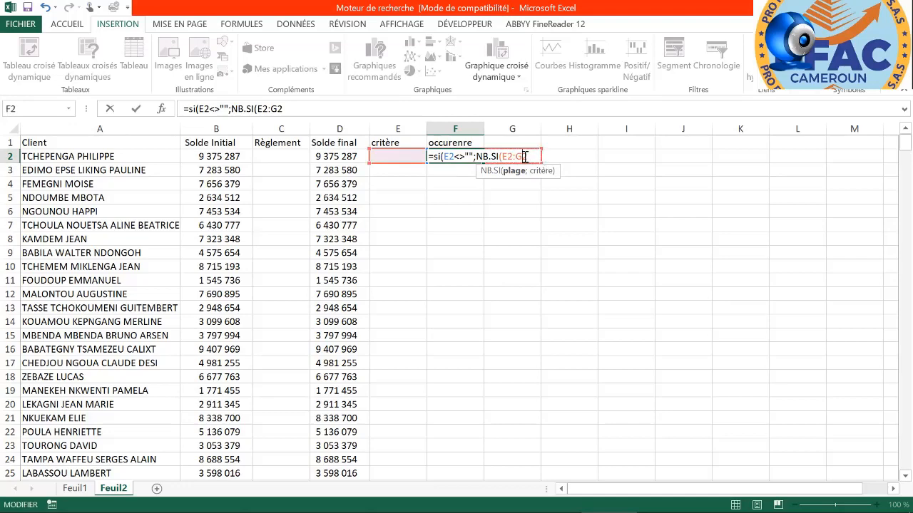
key(BackSpace)
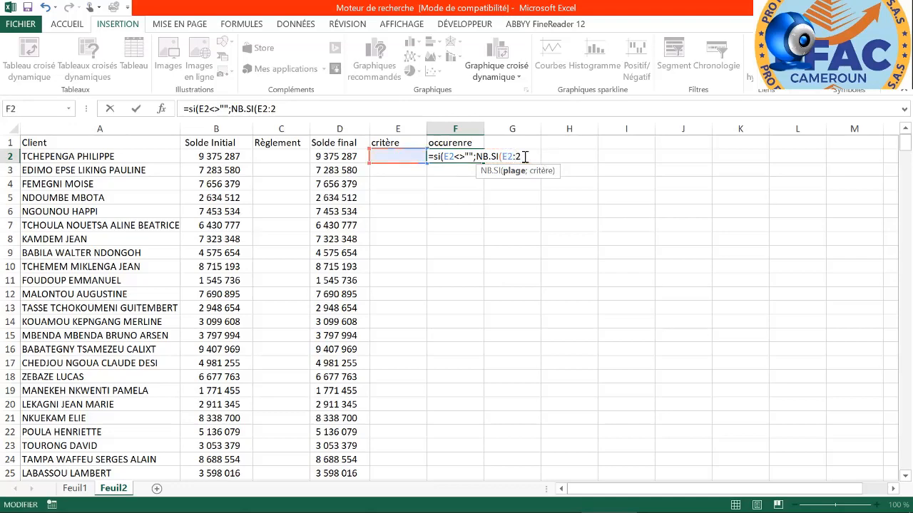
text(e)
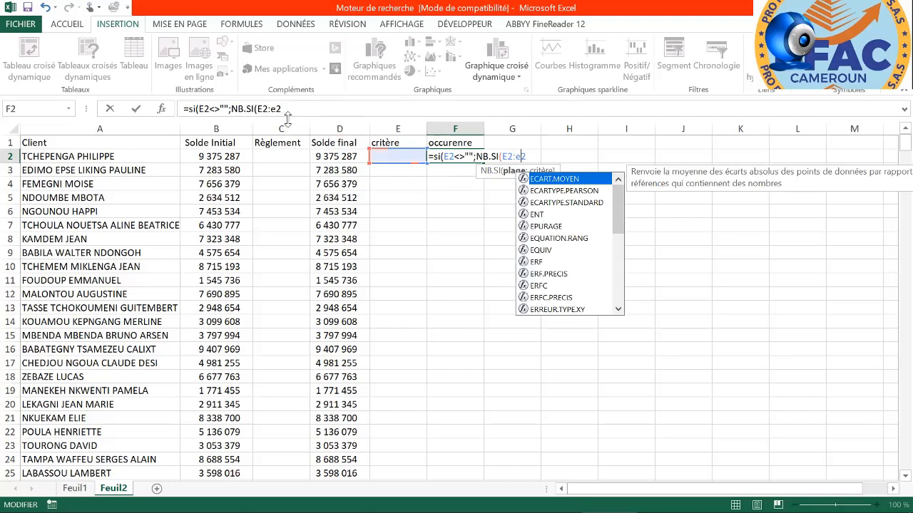
key(F4)
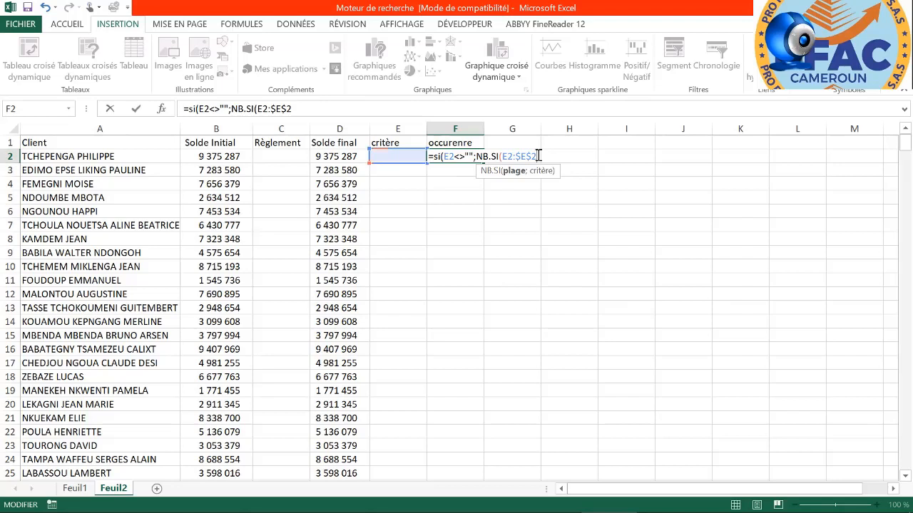
Complete the F2 formula with NB.SI criterion 1 and empty text "" as value if false, and copy it down the occurenre column.
text(;1)
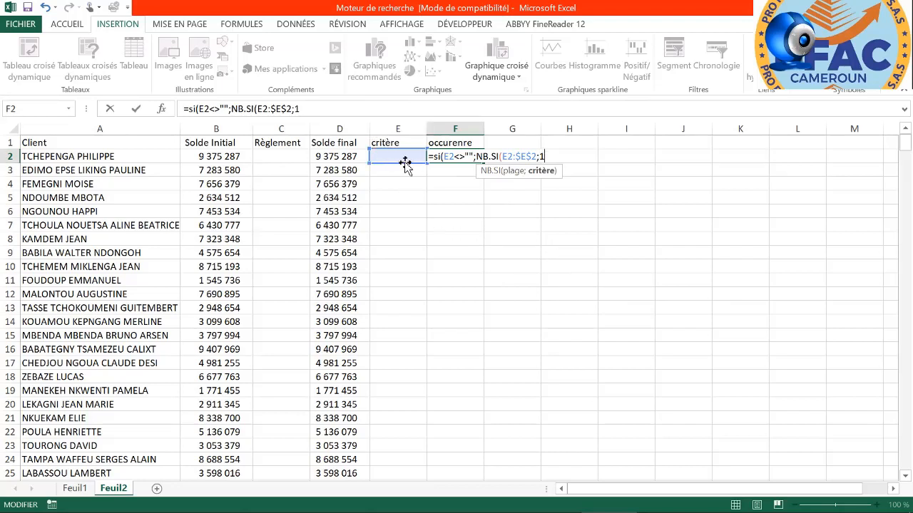
text())
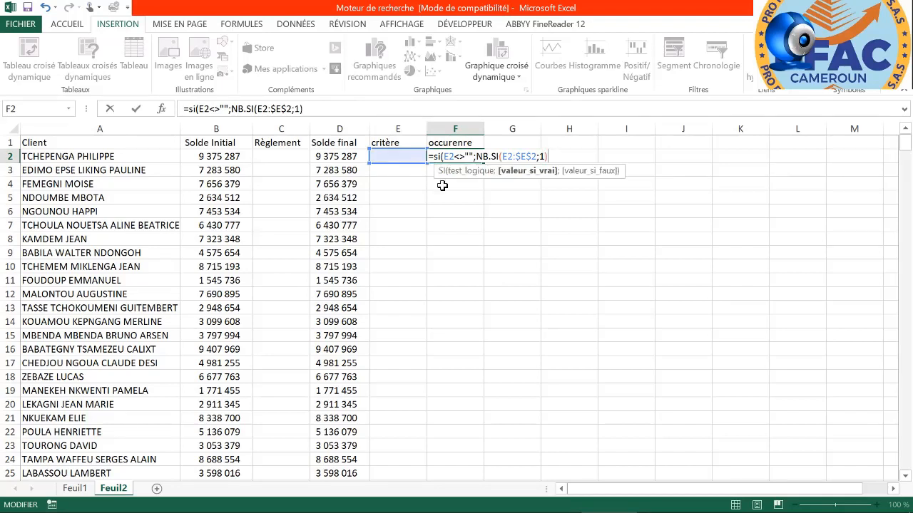
text(;)
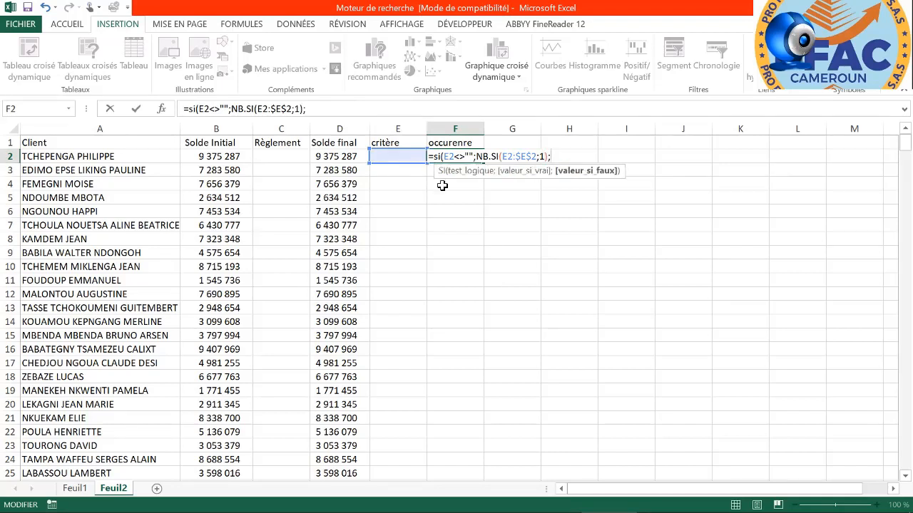
text(""))
key(Return)
click(477, 158)
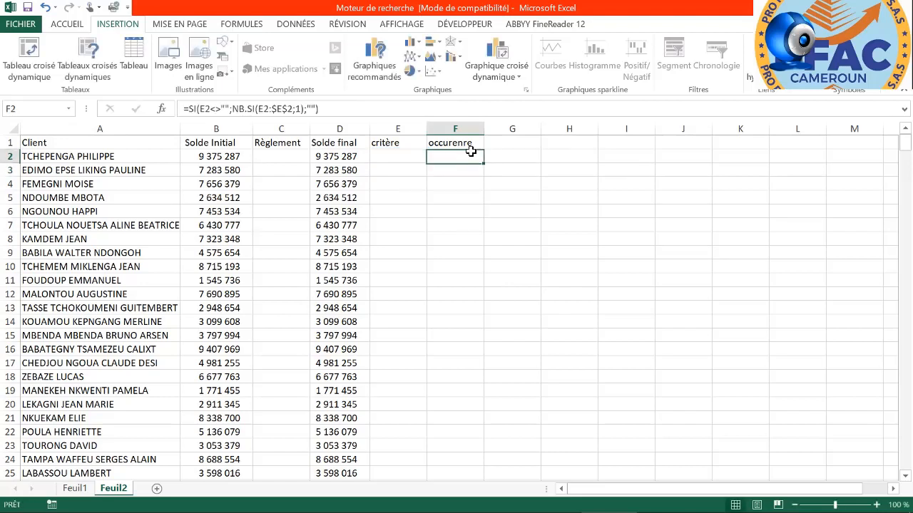
double_click(482, 163)
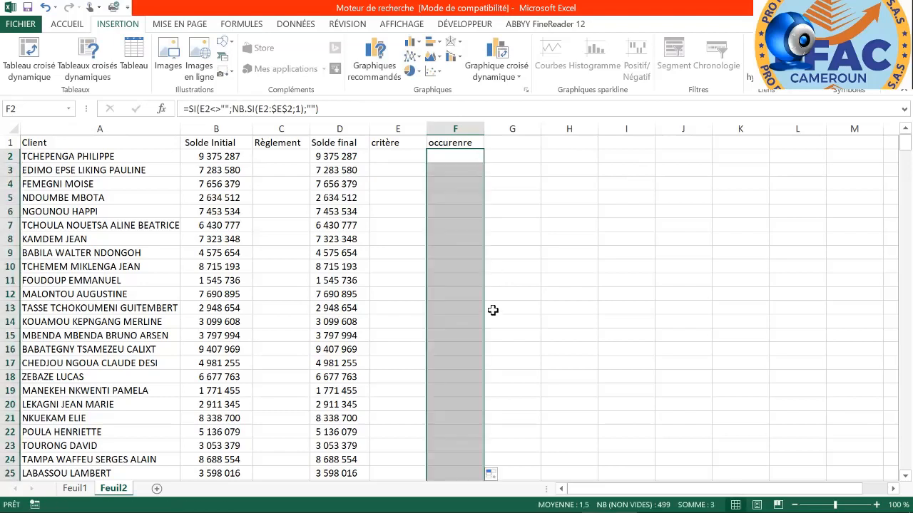
Add filters to the table's header row and check the values offered by the occurenre column's filter.
click(464, 142)
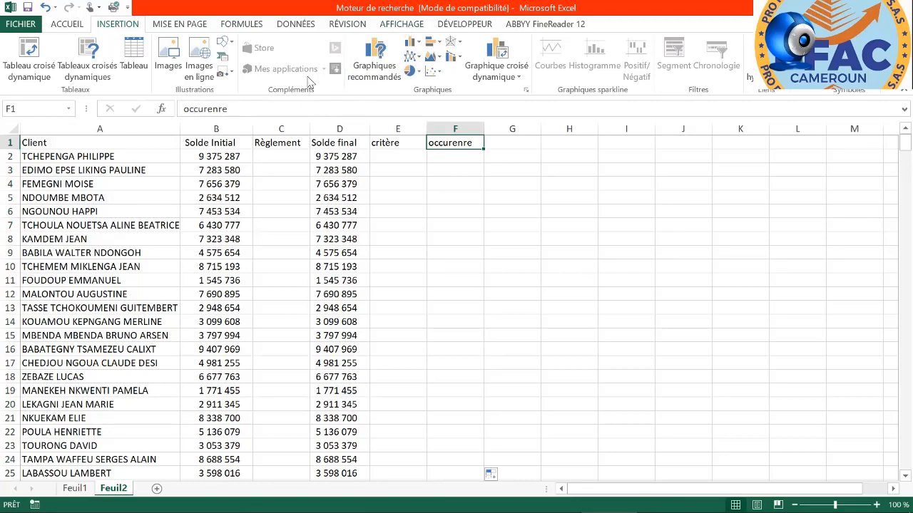
click(296, 24)
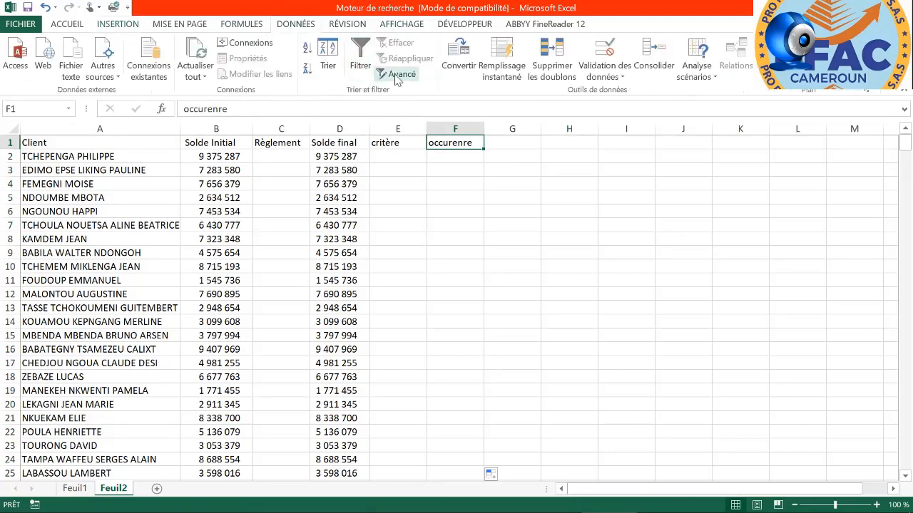
click(367, 64)
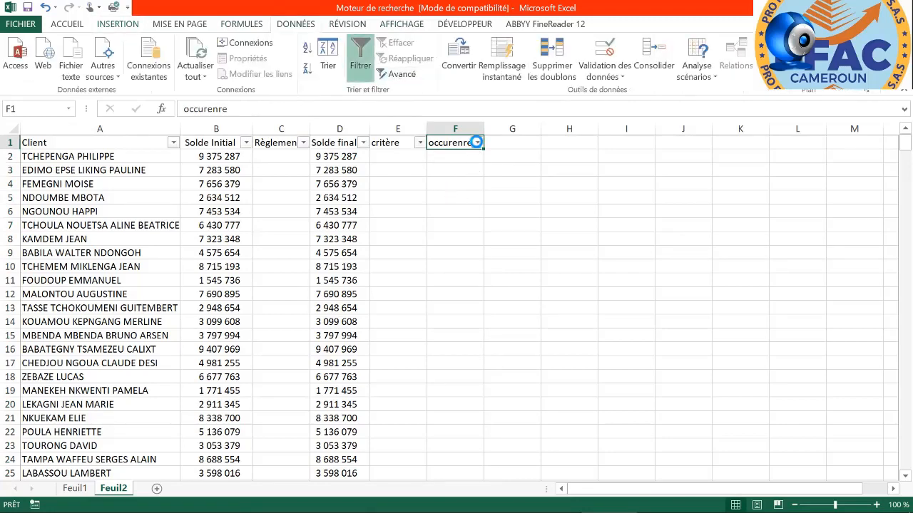
click(477, 143)
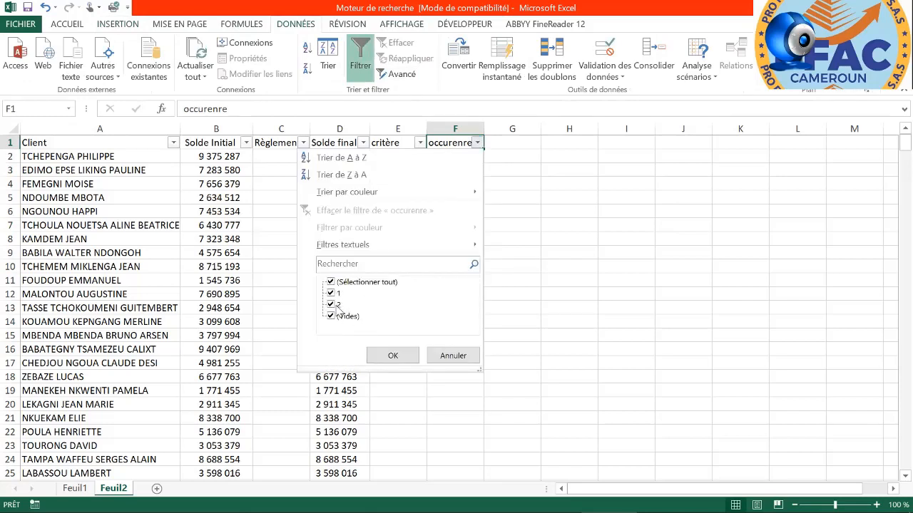
click(394, 355)
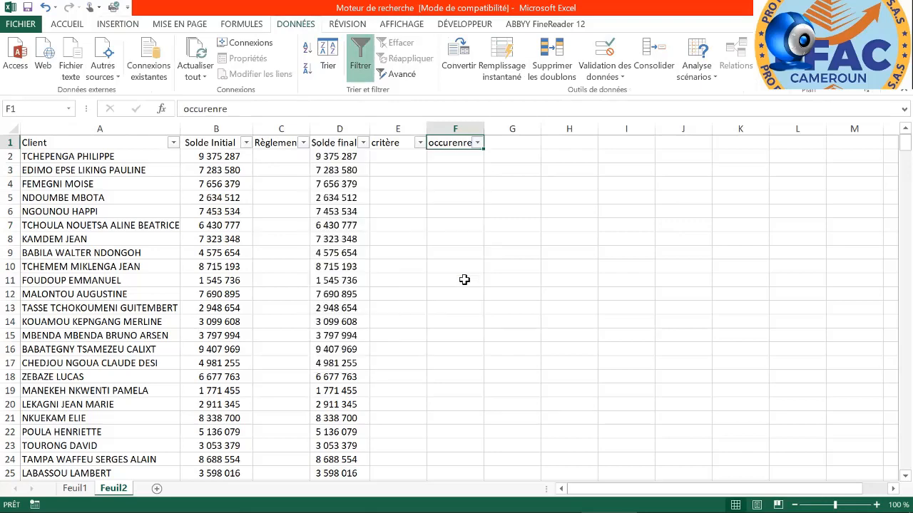
click(477, 268)
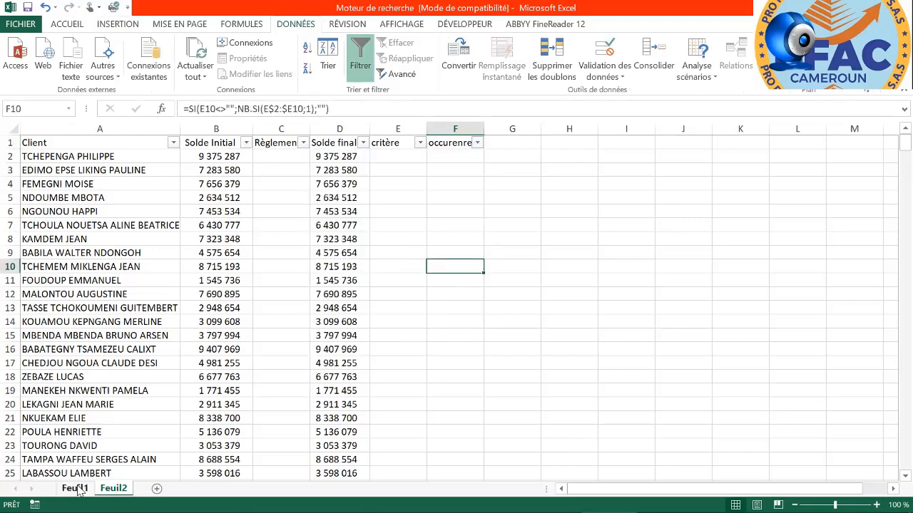
Enter the search term "at" in the yellow Moteur de recherche cell C2 on Feuil1.
click(80, 489)
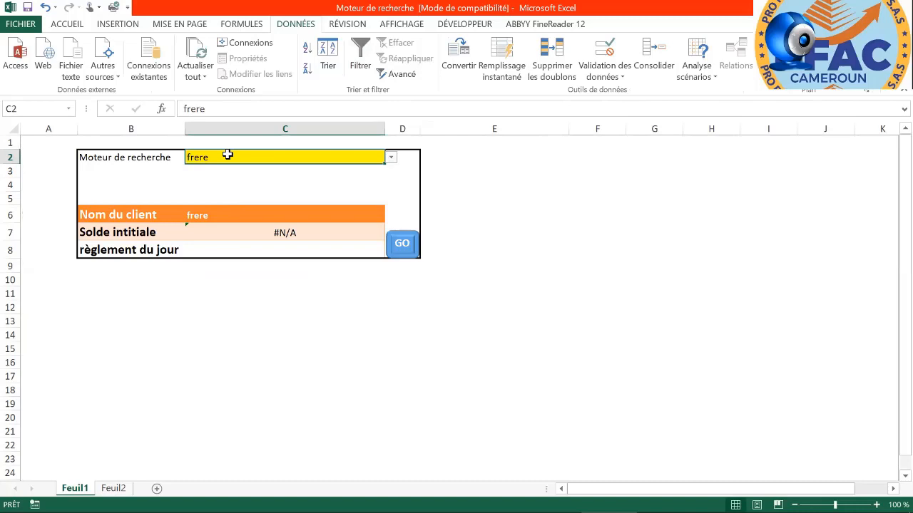
text(at)
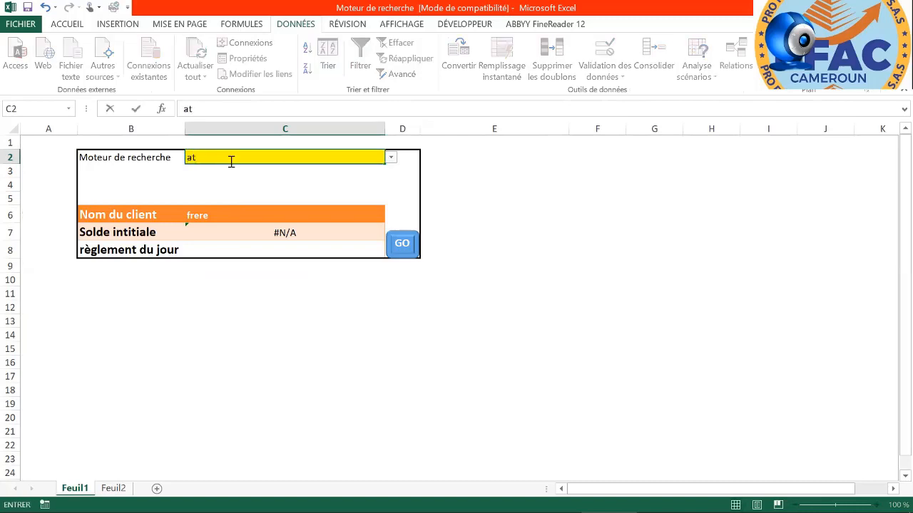
key(Return)
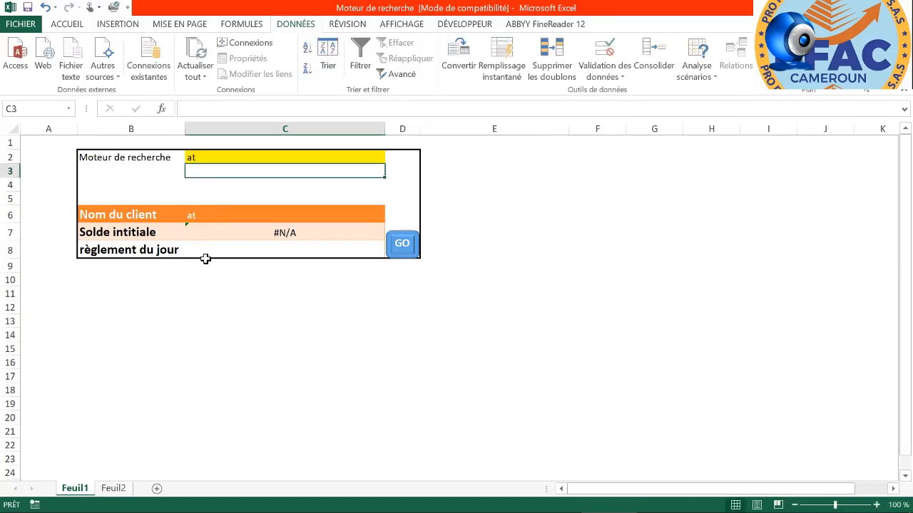
Examine the critère and occurenre columns on Feuil2 to see how matching clients are flagged and numbered.
click(113, 489)
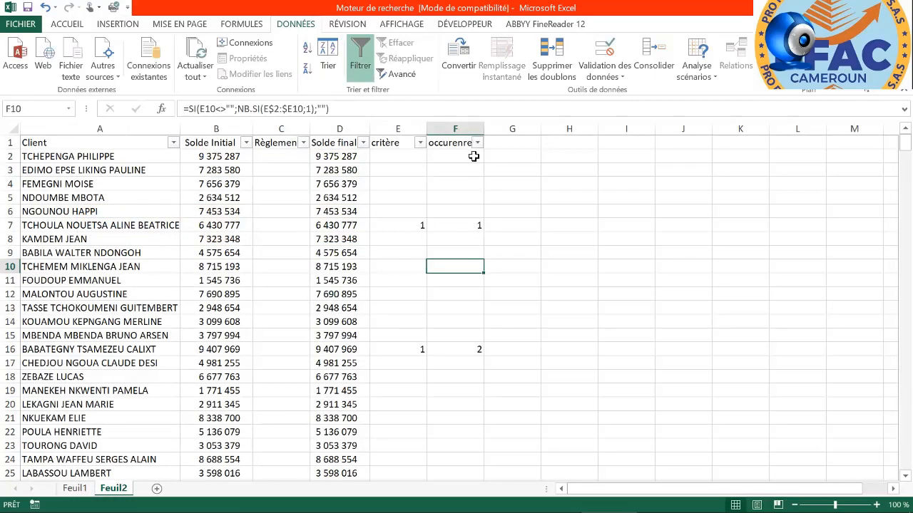
scroll(499, 293, down, 13)
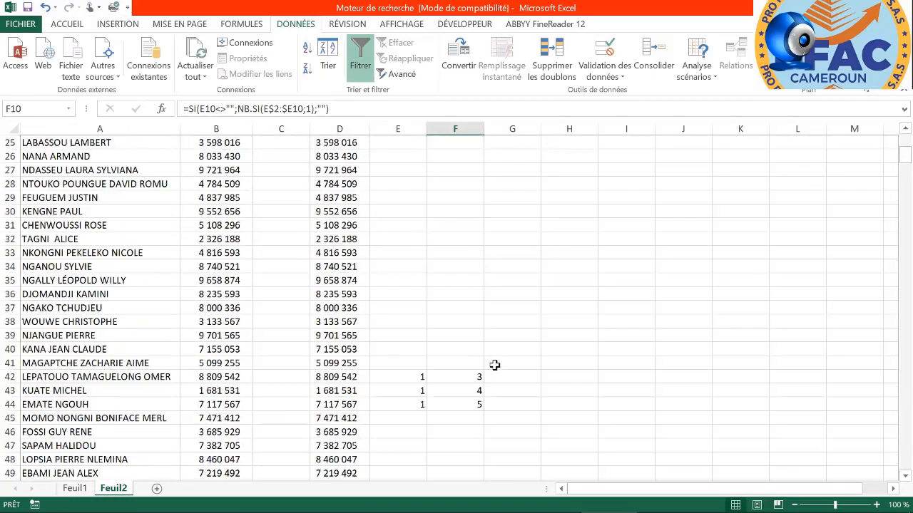
scroll(492, 361, up, 3)
scroll(471, 344, up, 10)
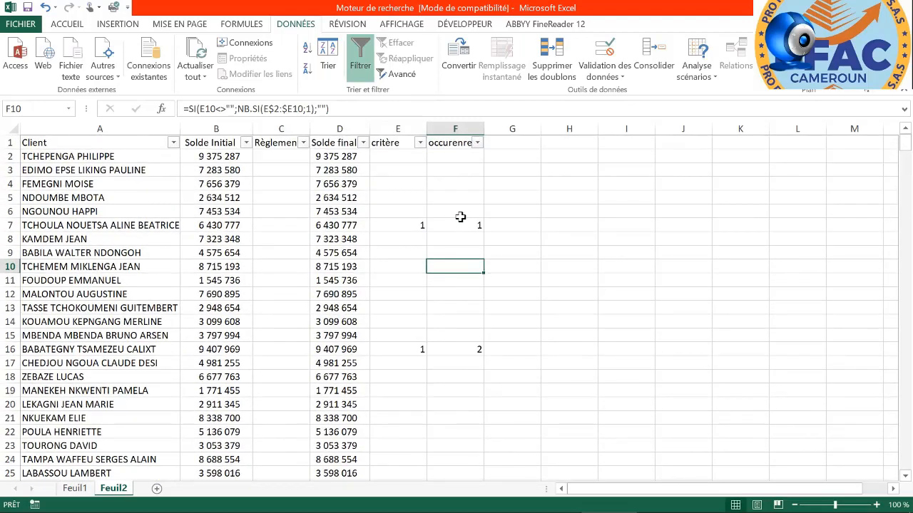
scroll(475, 241, down, 2)
scroll(469, 220, up, 2)
scroll(476, 305, down, 3)
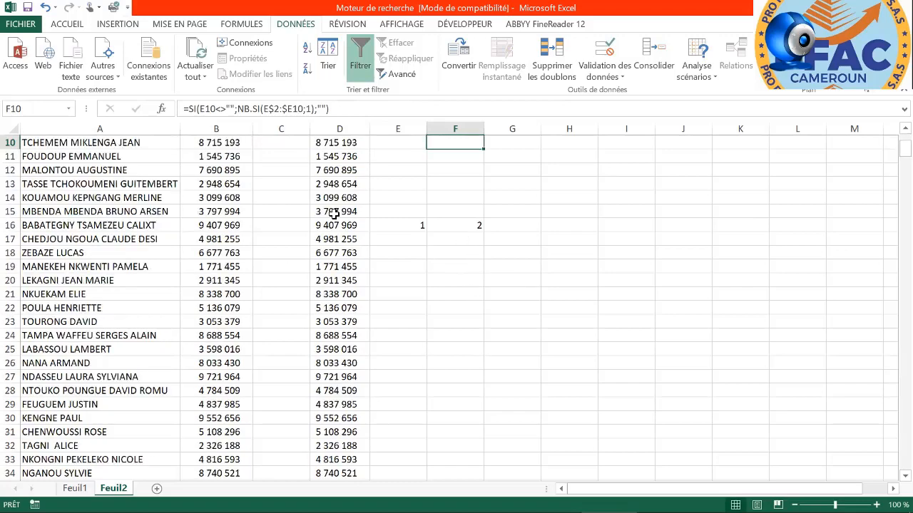
scroll(489, 264, down, 3)
scroll(489, 264, down, 3)
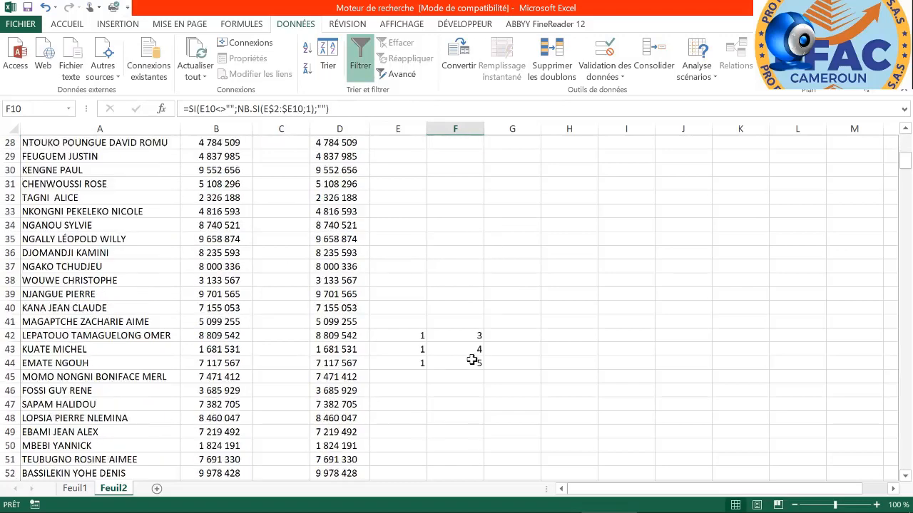
scroll(478, 432, down, 6)
scroll(459, 373, up, 9)
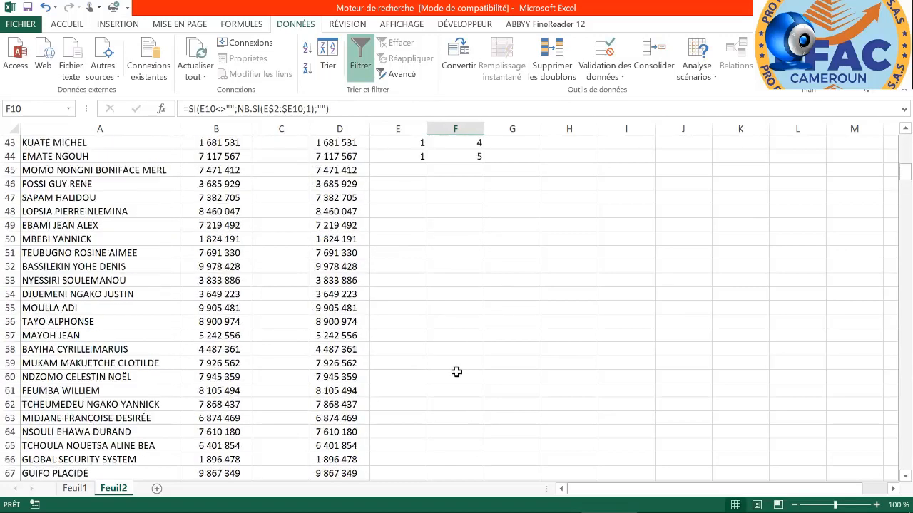
scroll(455, 363, down, 14)
scroll(473, 405, up, 20)
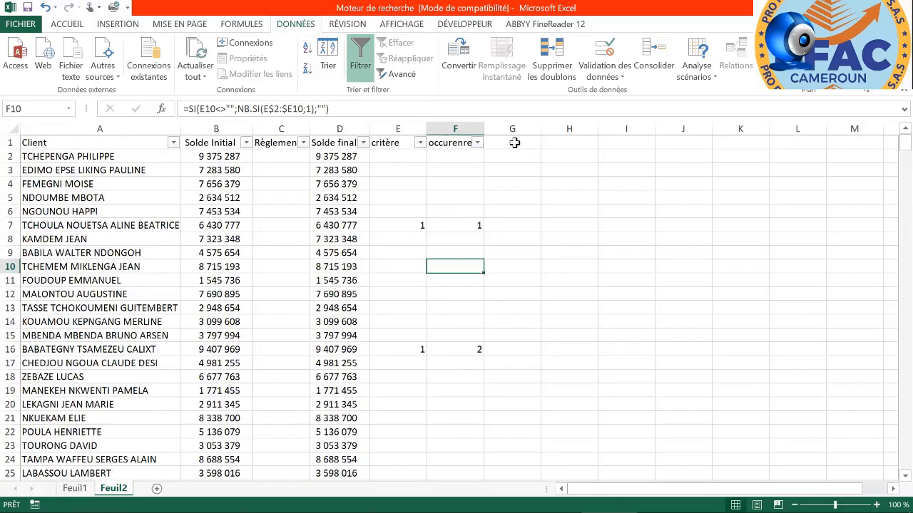
Enter the heading résultat in cell G1, next to the occurenre column.
click(512, 142)
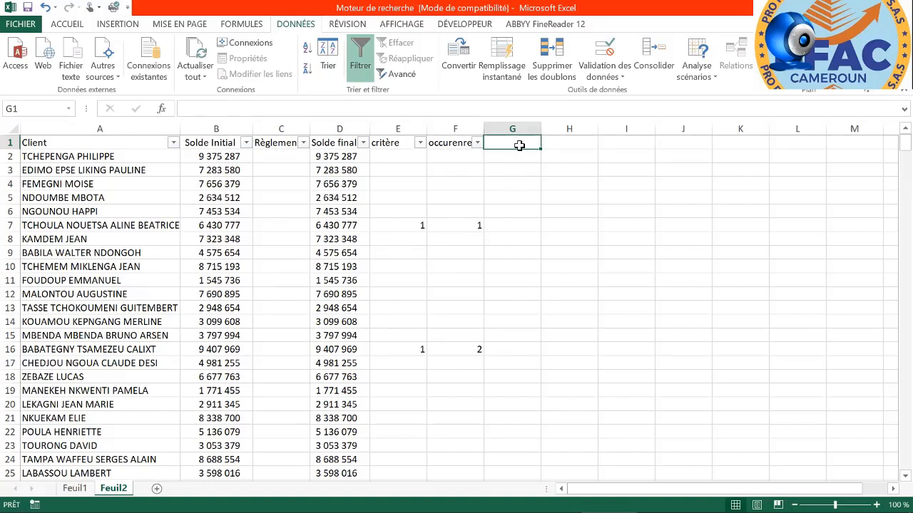
text(ré)
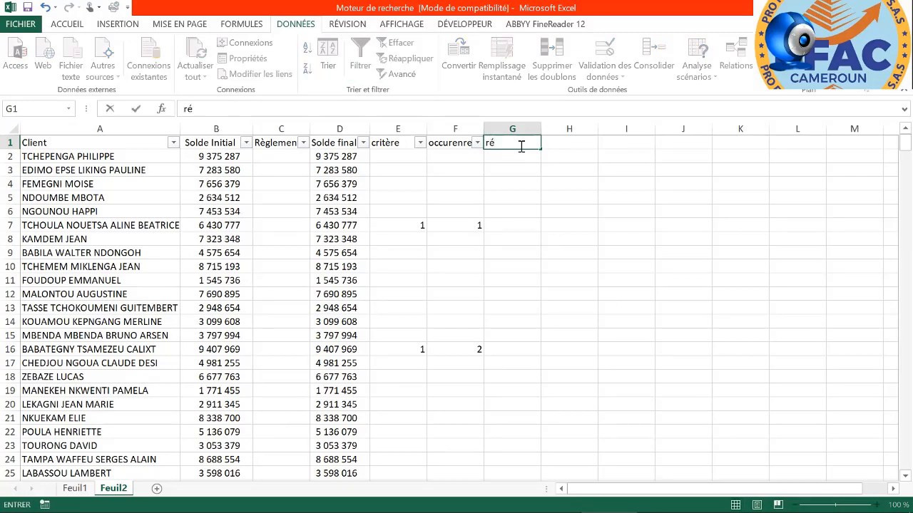
text(sultat)
key(Return)
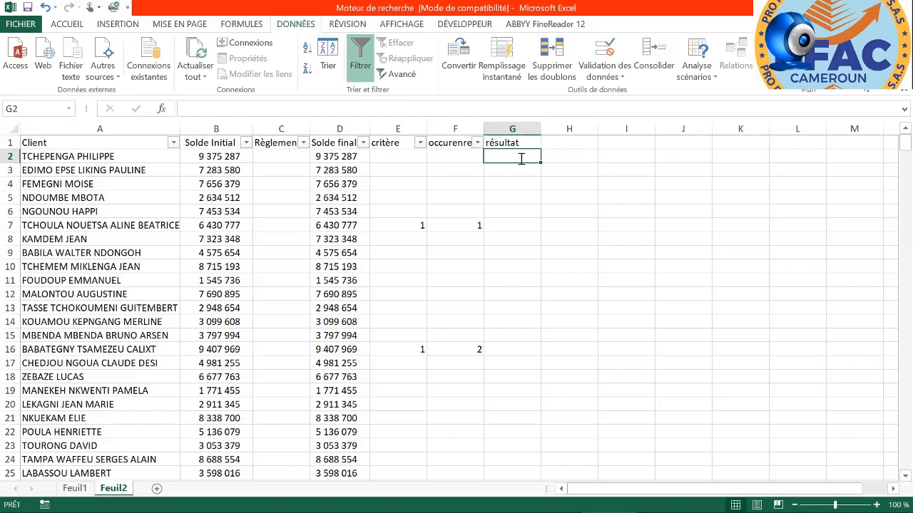
Begin an INDEX formula in G2 with the absolute client range $A$2:$A$500 as its matrix.
text(=)
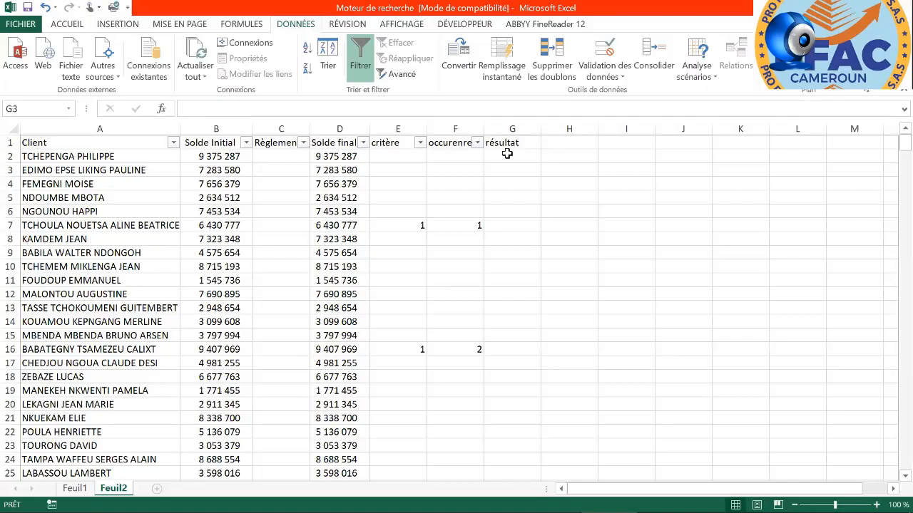
click(522, 156)
text(=)
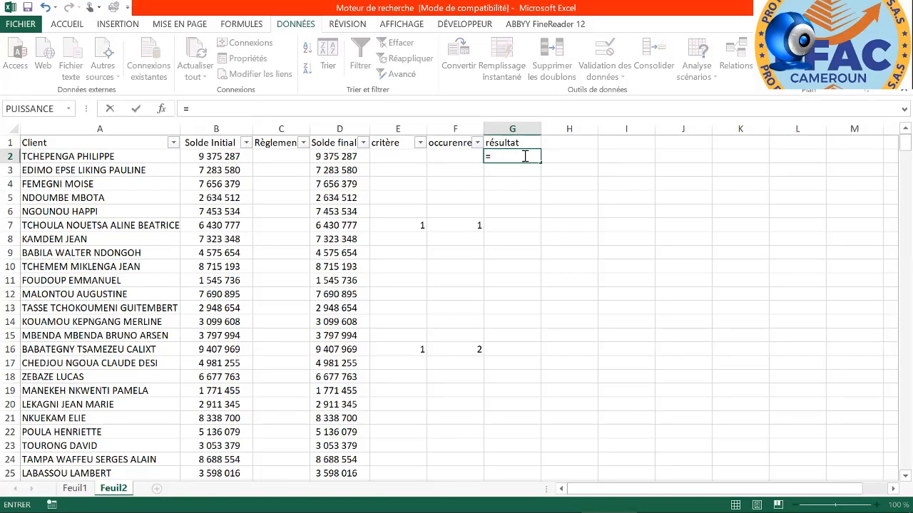
text(inde)
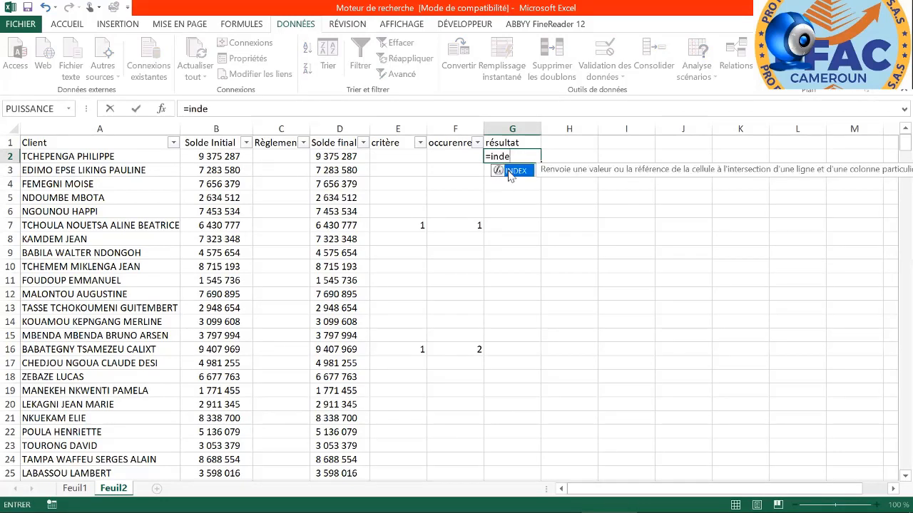
double_click(518, 173)
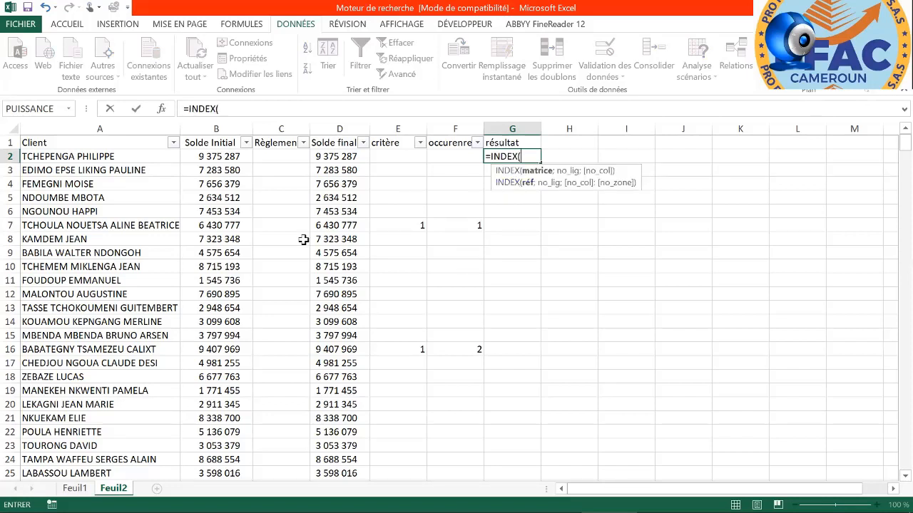
click(61, 156)
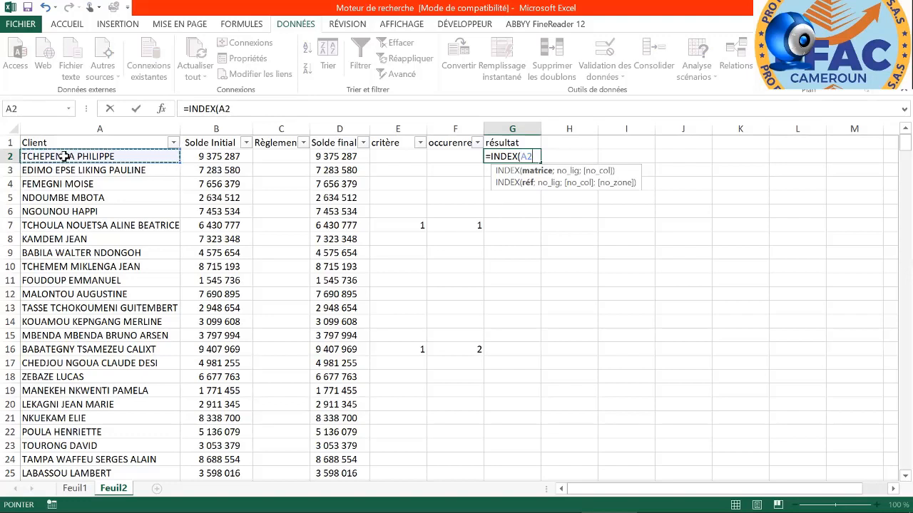
key(F8)
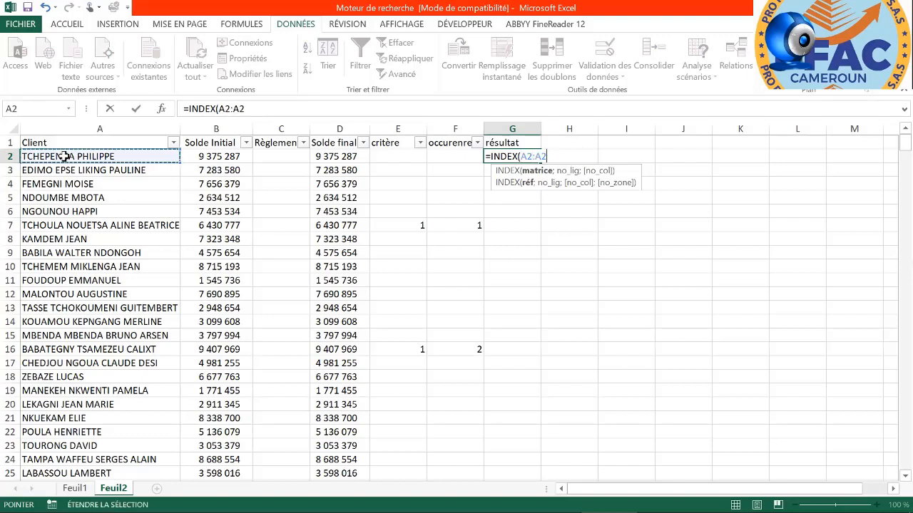
text(5)
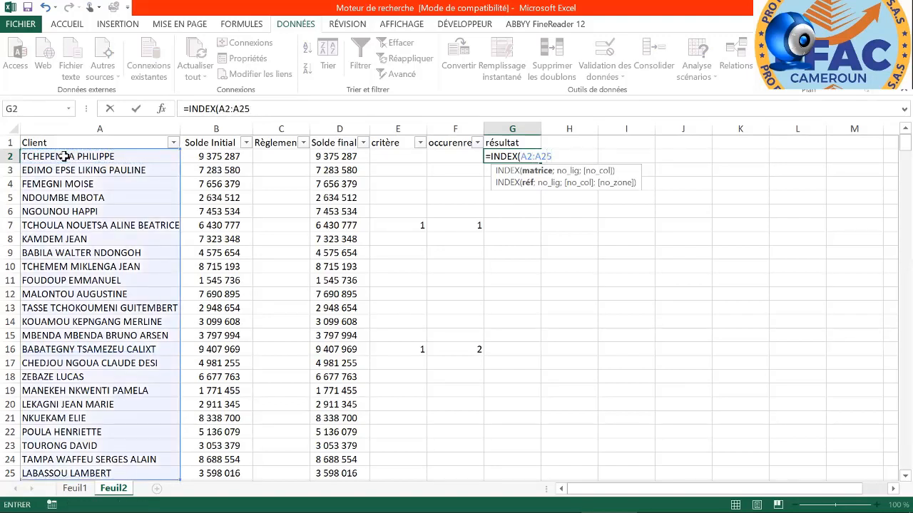
key(BackSpace)
key(BackSpace)
text(500)
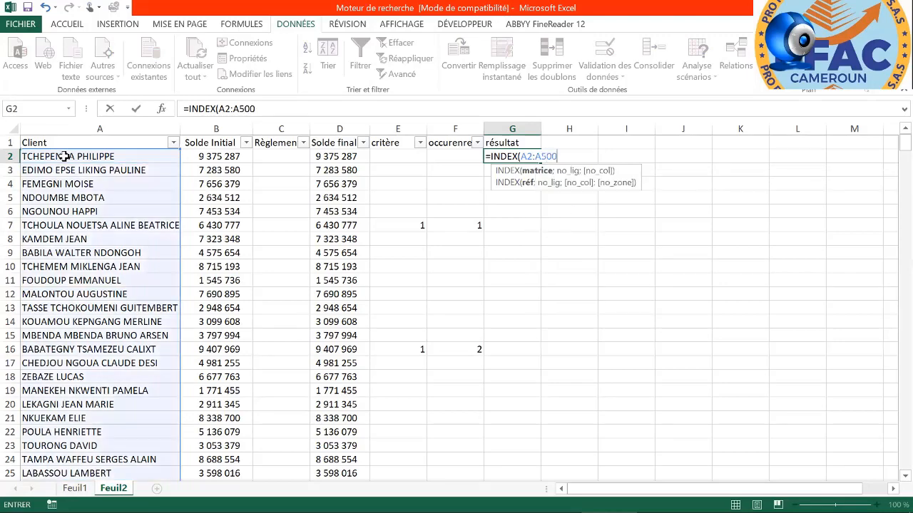
key(F4)
click(526, 156)
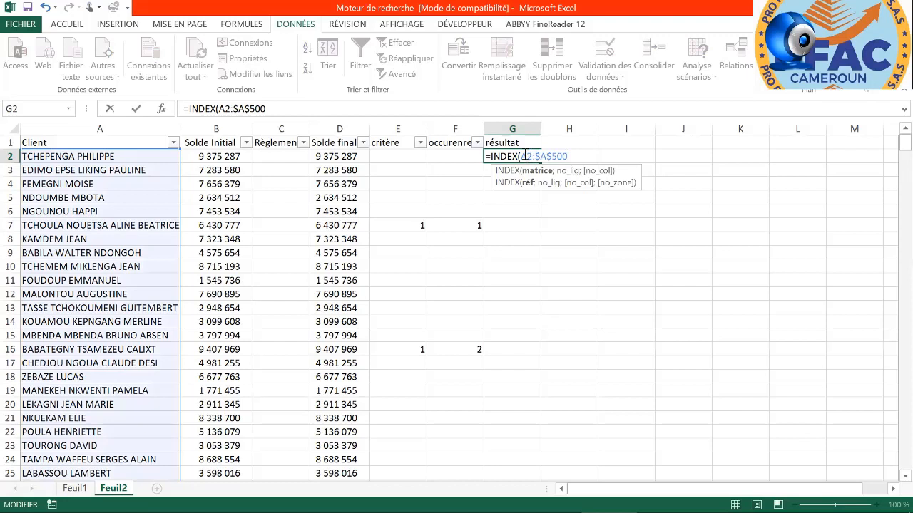
key(F4)
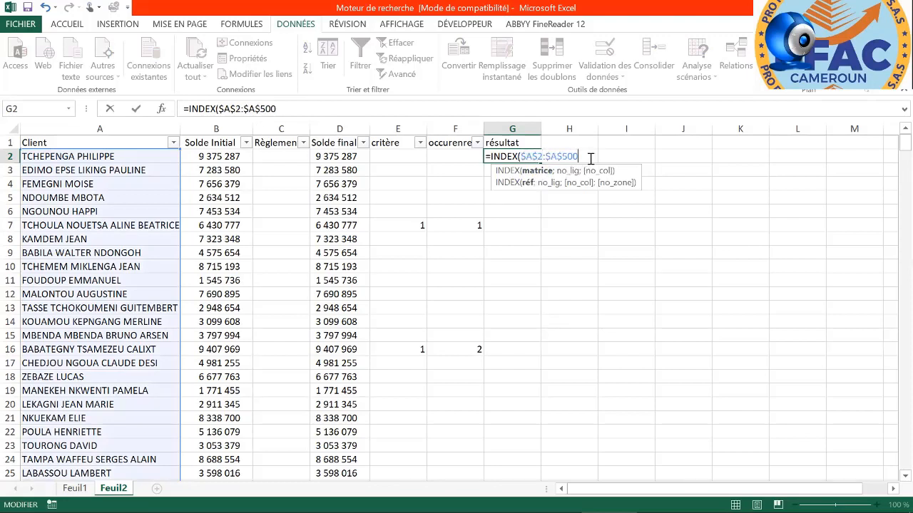
Nest EQUIV as the row number of the G2 INDEX formula, with LIGNE()-1 as the lookup value.
text(;)
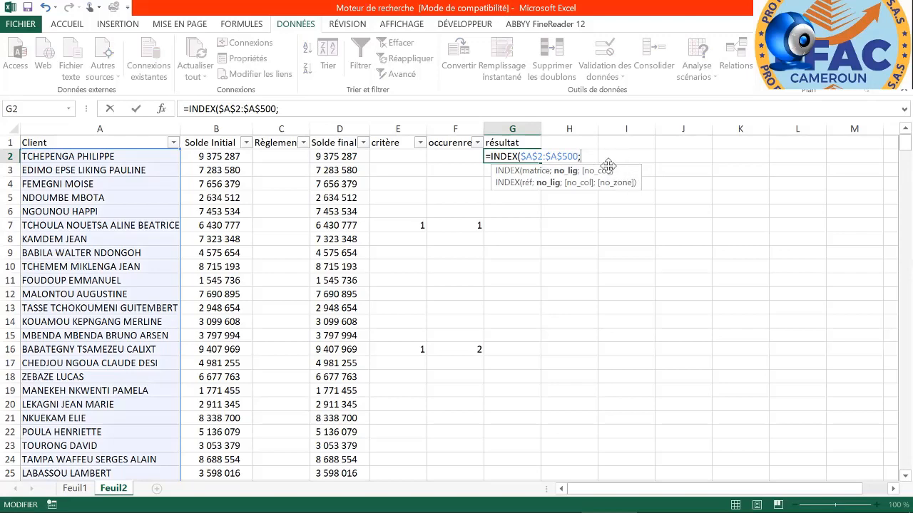
text(e)
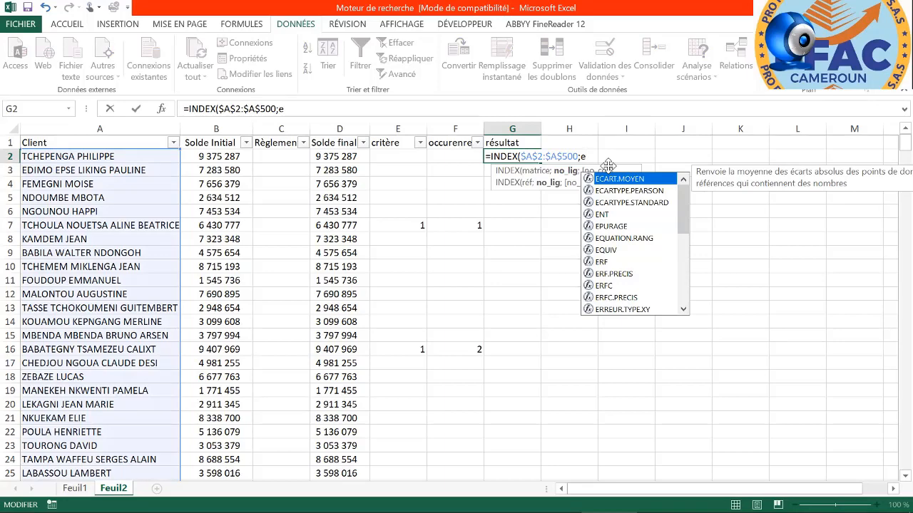
text(quiv)
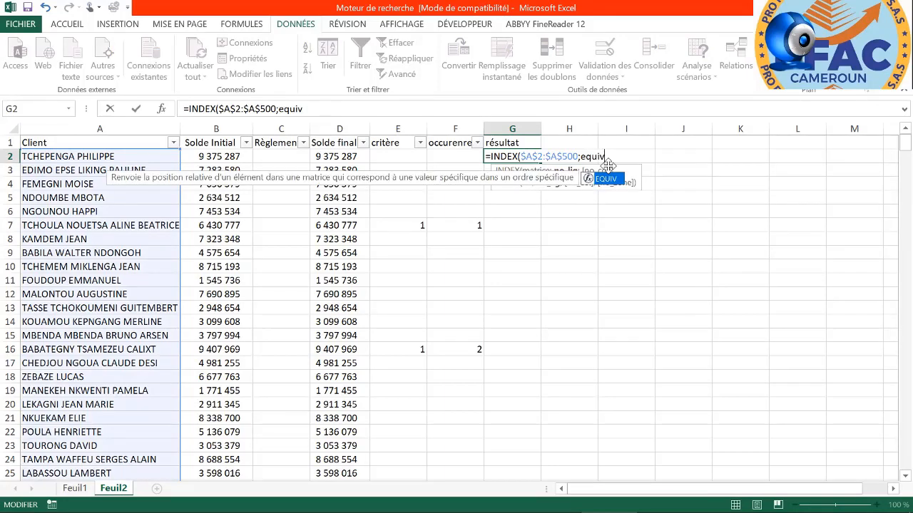
text(()
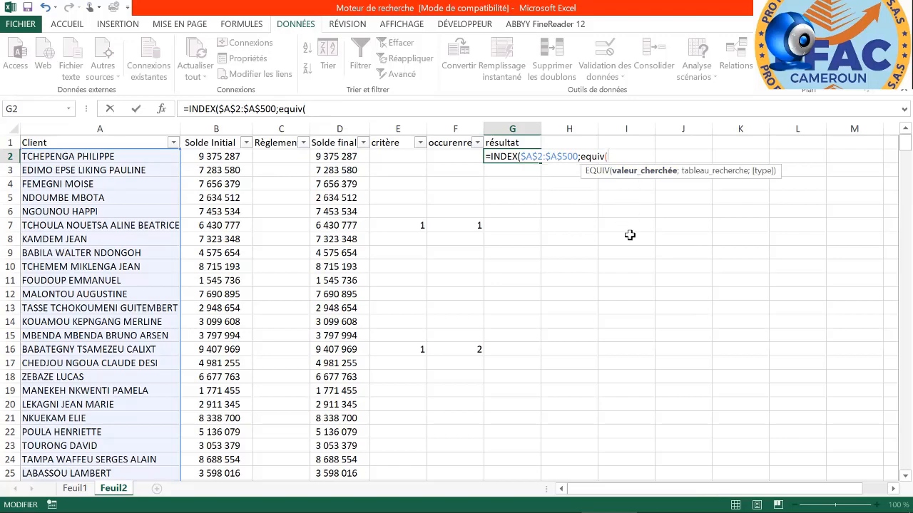
text(lign)
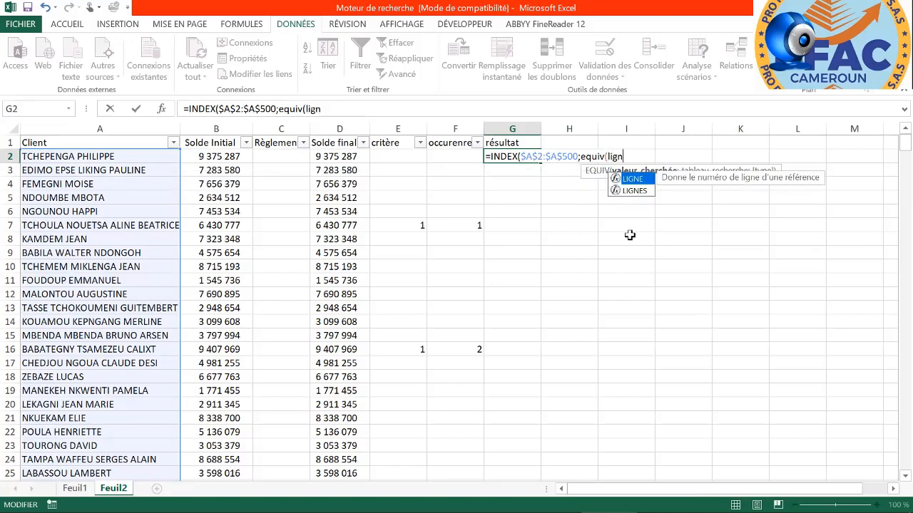
text(e()
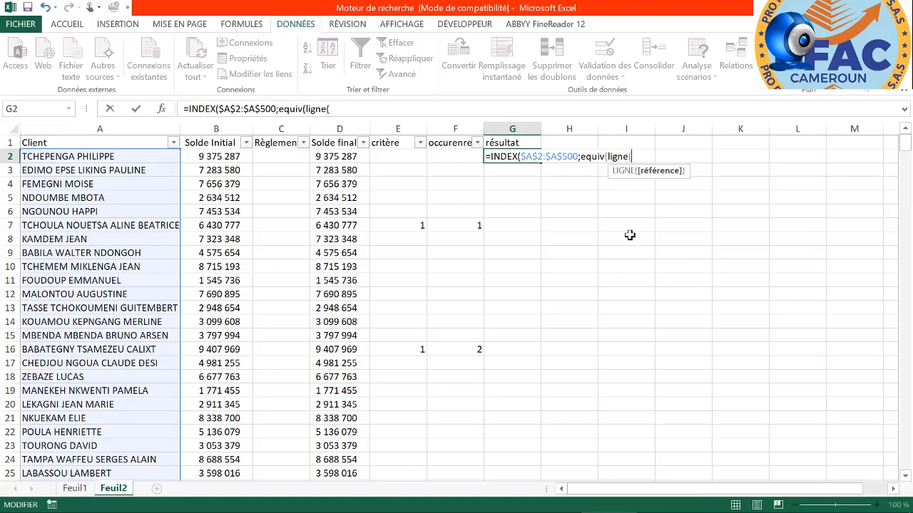
text())
key(Right)
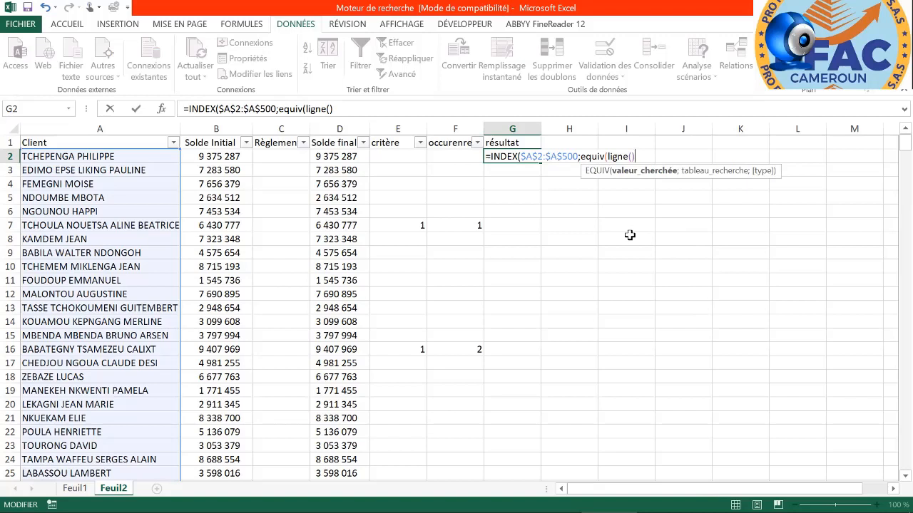
text(-1)
text(;)
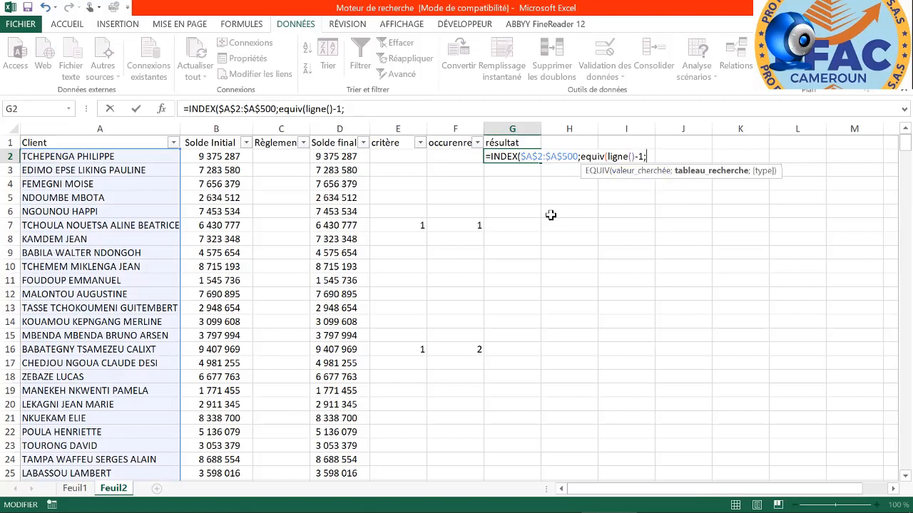
Set EQUIV's lookup array to the absolute occurenre range $F$2:$F$500.
click(458, 162)
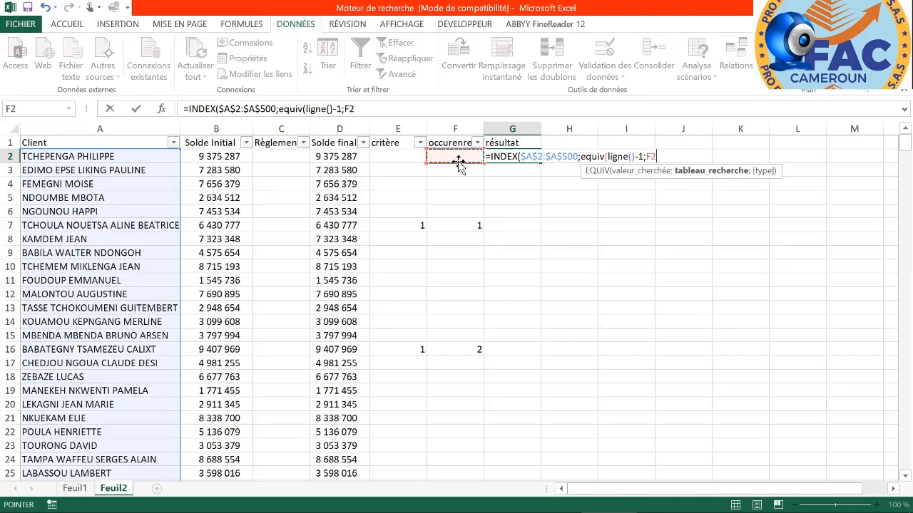
key(F8)
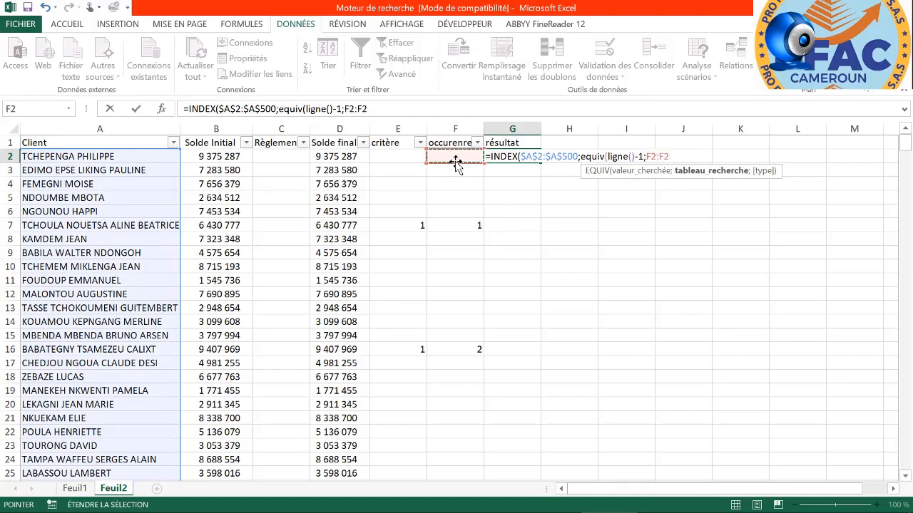
key(BackSpace)
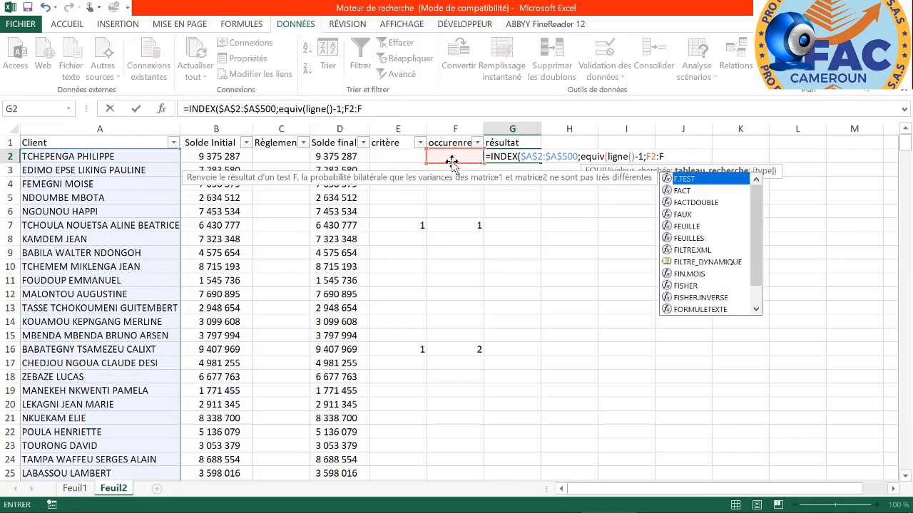
text(500)
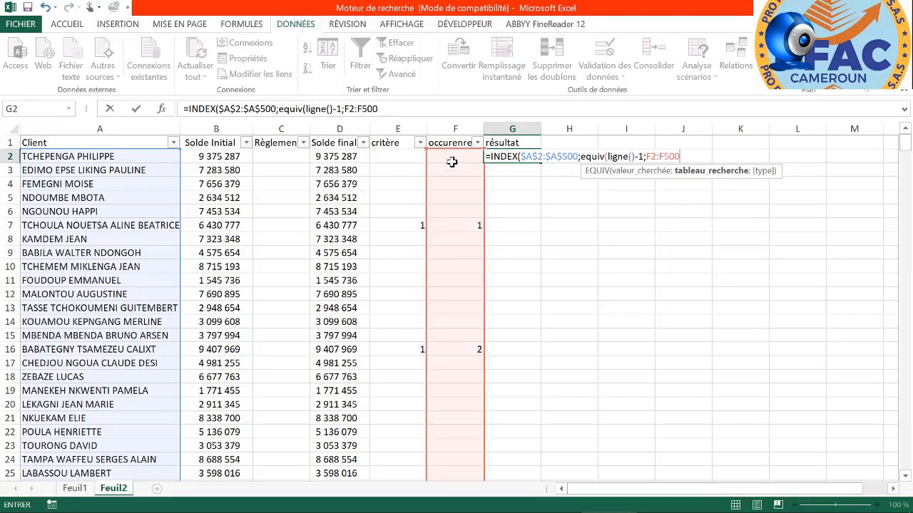
key(F4)
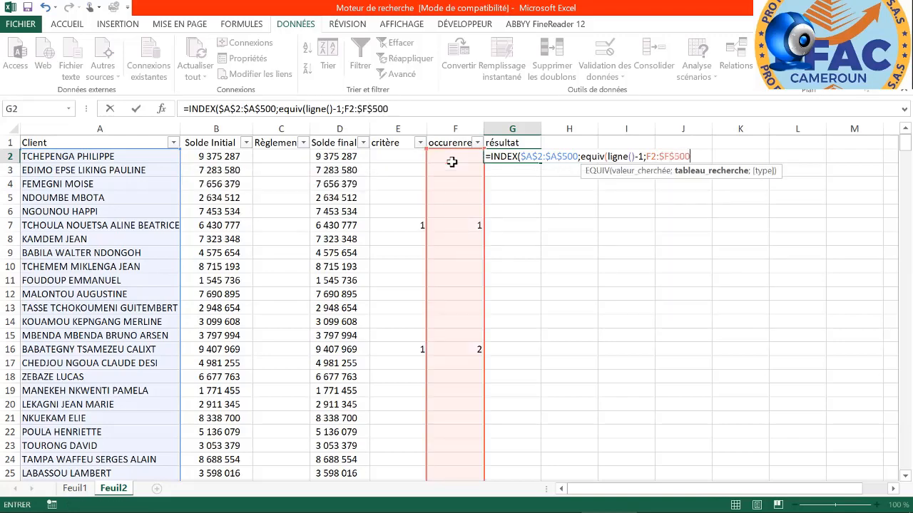
click(650, 156)
key(F4)
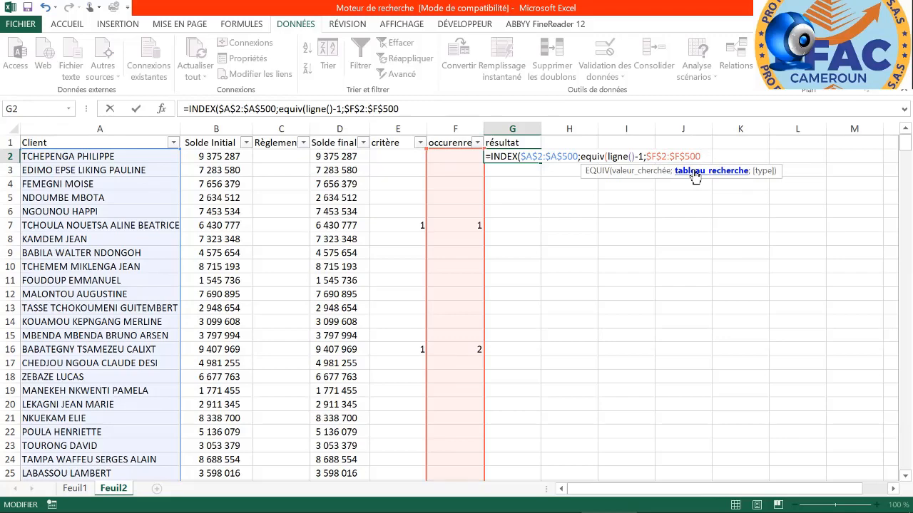
Finish EQUIV with exact match 0 and close the INDEX function with column number 1.
text(;)
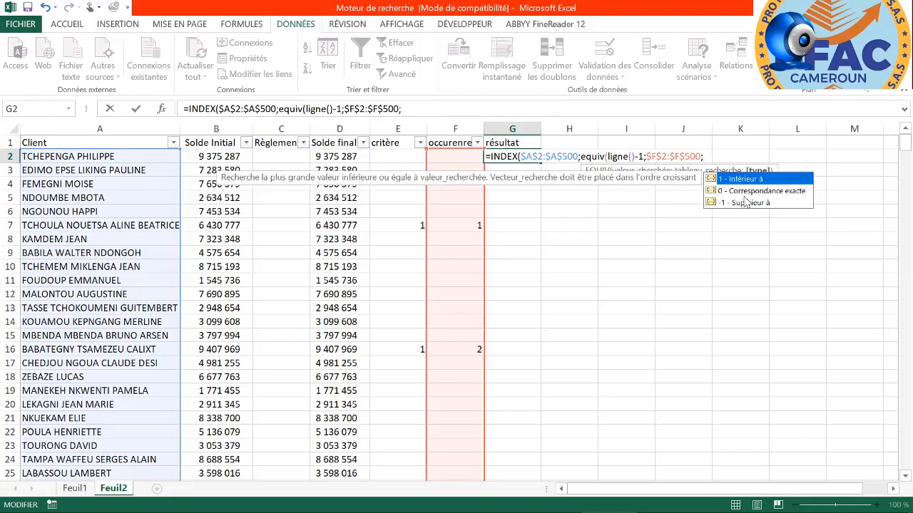
double_click(741, 191)
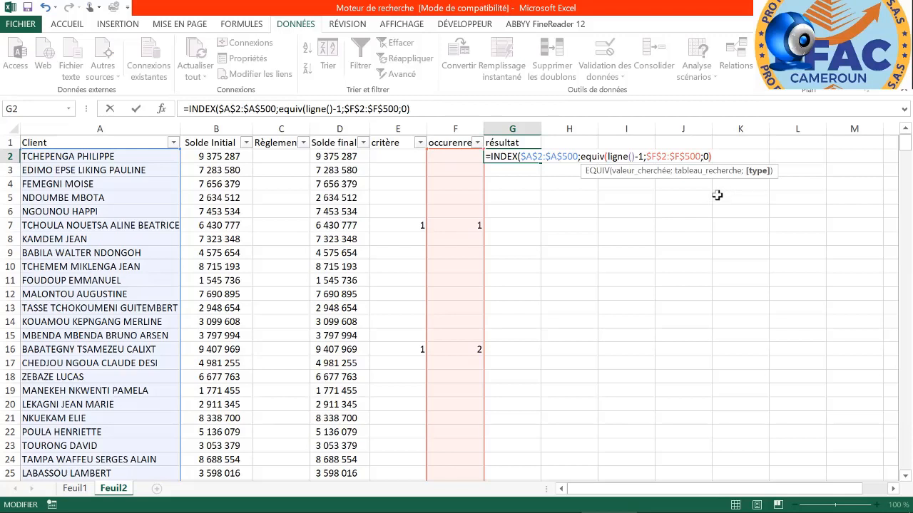
text())
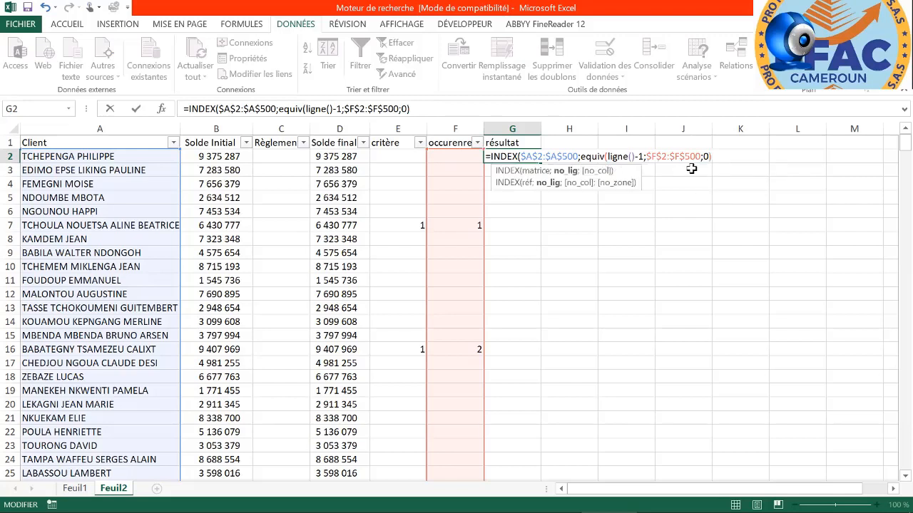
text(;)
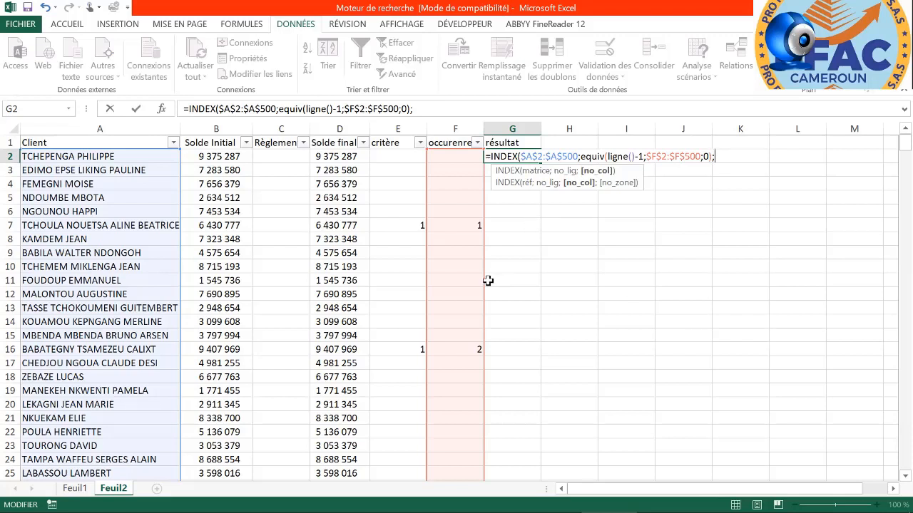
text(1))
Wrap the G2 INDEX formula in SIERREUR with 1 as the value if error, and validate it.
key(Home)
key(Right)
text(si)
key(Tab)
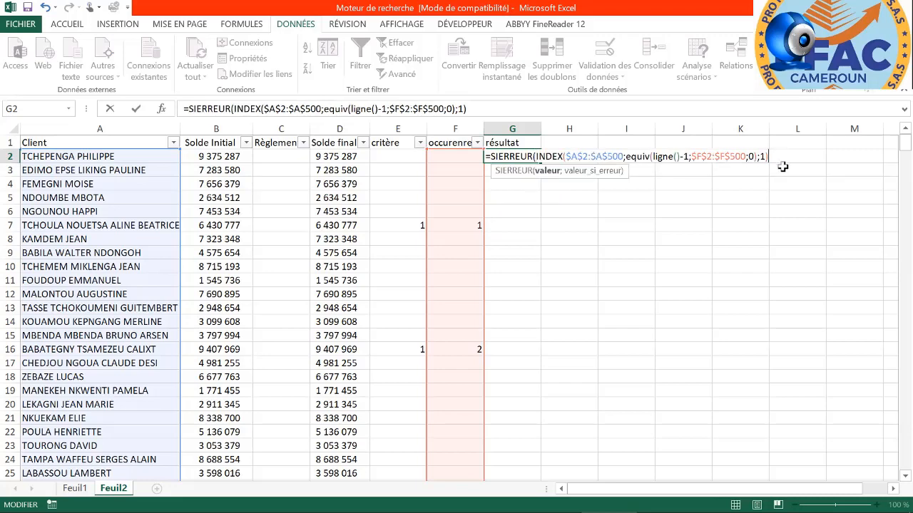
text(;1)
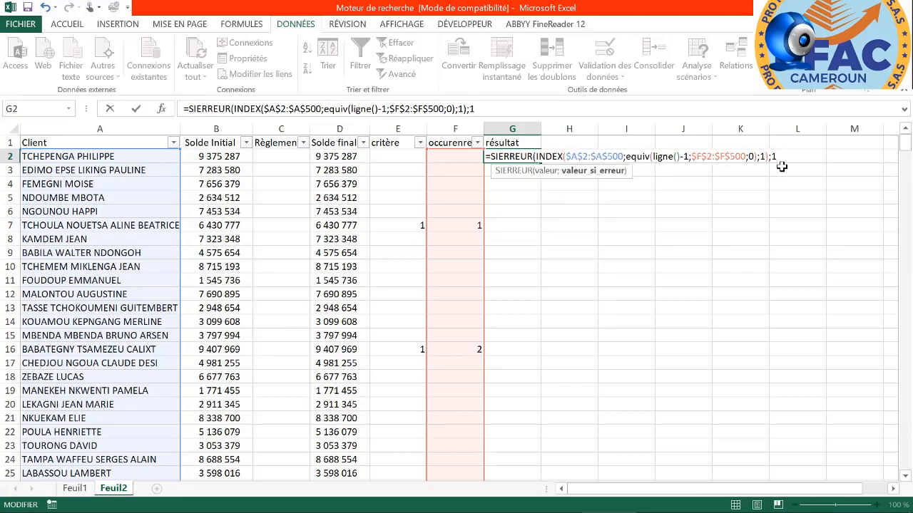
text())
key(Return)
Copy the G2 formula down the résultat column and check the filled rows.
click(535, 160)
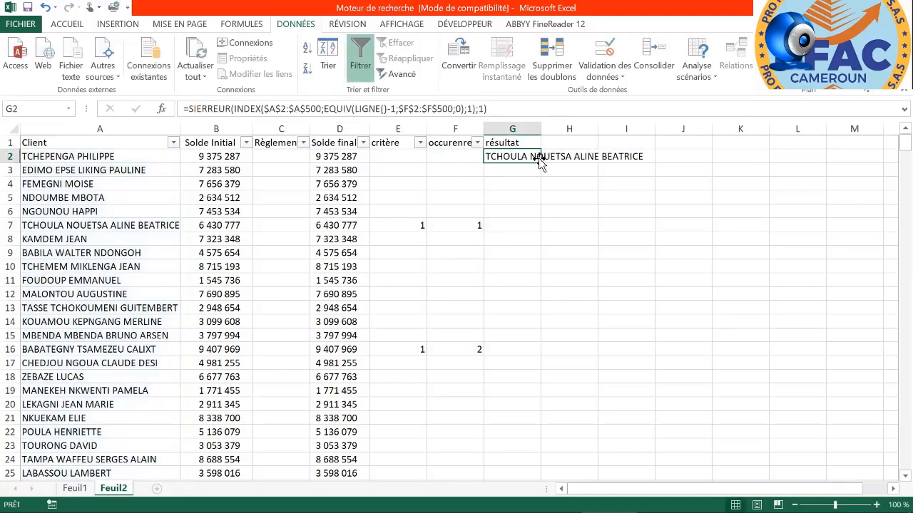
double_click(540, 162)
scroll(535, 263, down, 11)
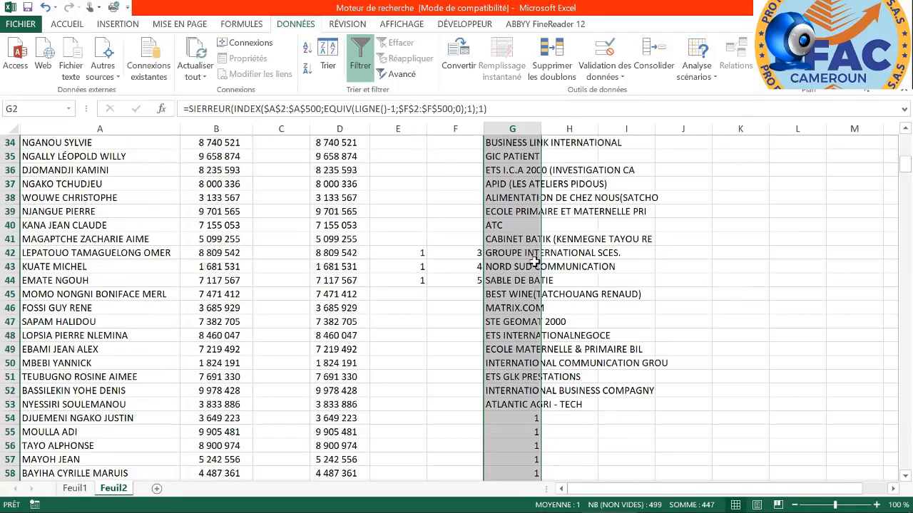
Review the résultat column against the critère and occurenre columns, from row 2 down past the end of the client names.
scroll(535, 262, down, 9)
scroll(536, 264, up, 20)
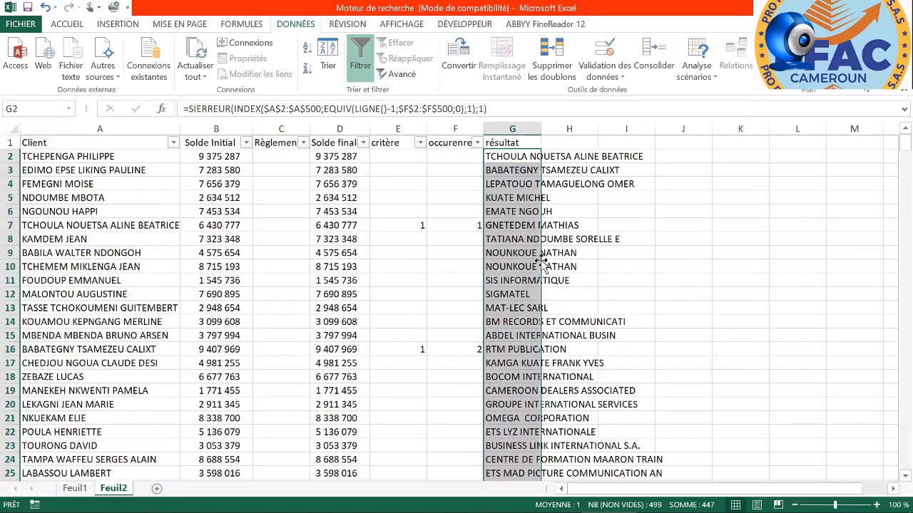
scroll(527, 261, down, 1)
scroll(529, 259, up, 1)
scroll(527, 214, down, 13)
scroll(531, 285, up, 1)
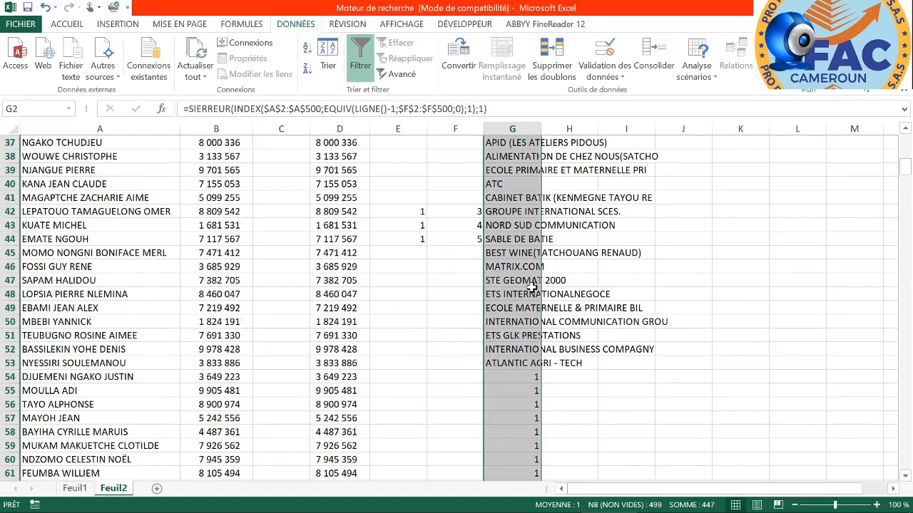
scroll(531, 286, up, 2)
scroll(534, 300, down, 4)
scroll(528, 312, up, 5)
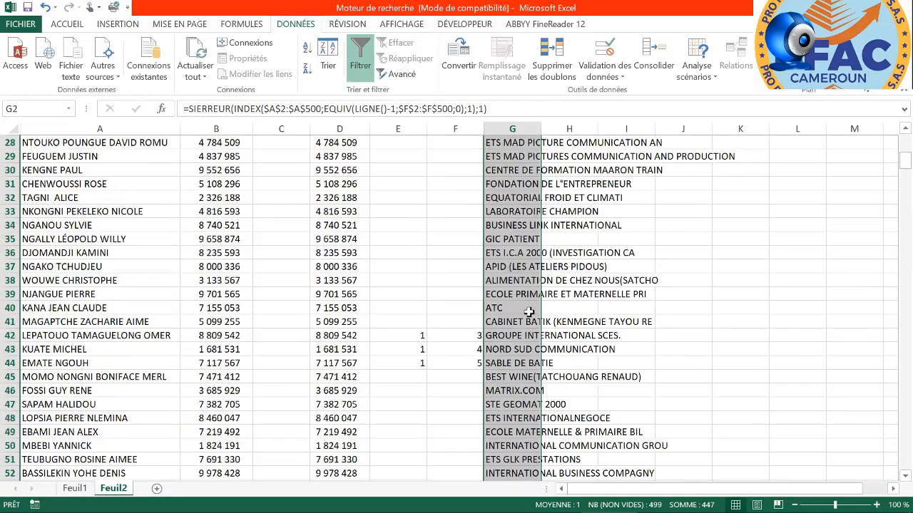
scroll(528, 311, up, 2)
scroll(526, 319, down, 9)
scroll(525, 326, up, 5)
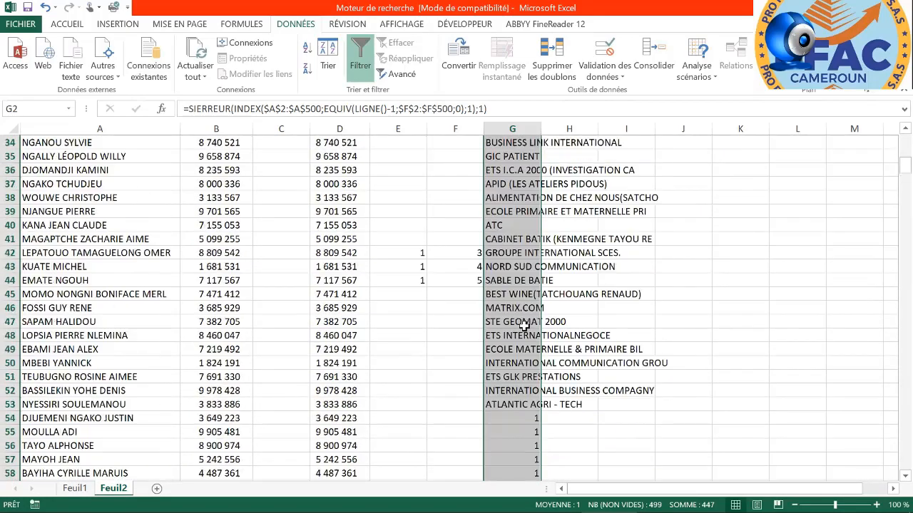
scroll(525, 325, up, 11)
scroll(526, 321, down, 4)
scroll(526, 318, up, 1)
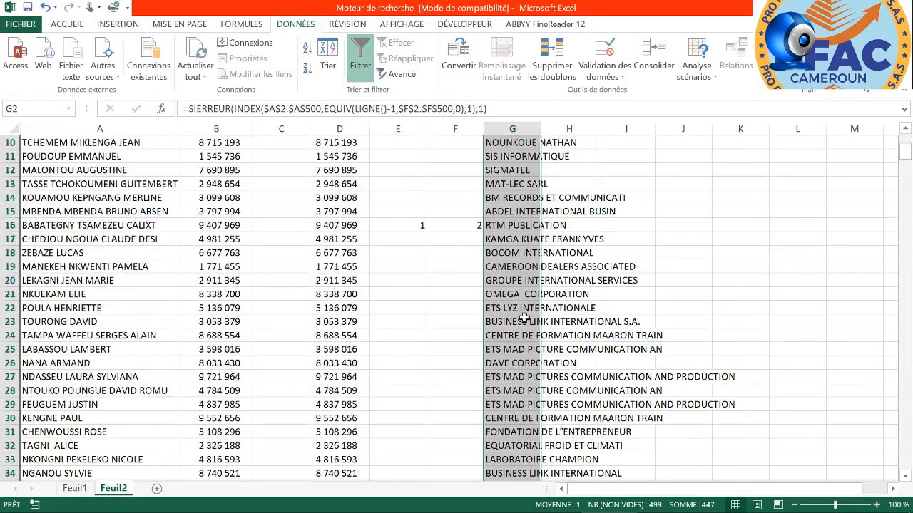
scroll(525, 318, up, 3)
Check the last number in the occurenre column down to row 500 against where the client names end in the résultat column.
click(476, 143)
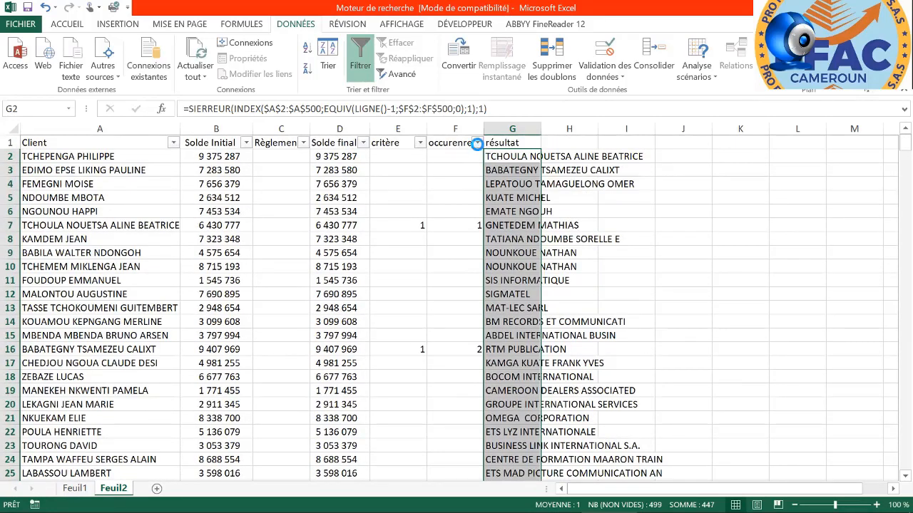
drag(473, 301, 473, 322)
click(534, 295)
click(472, 158)
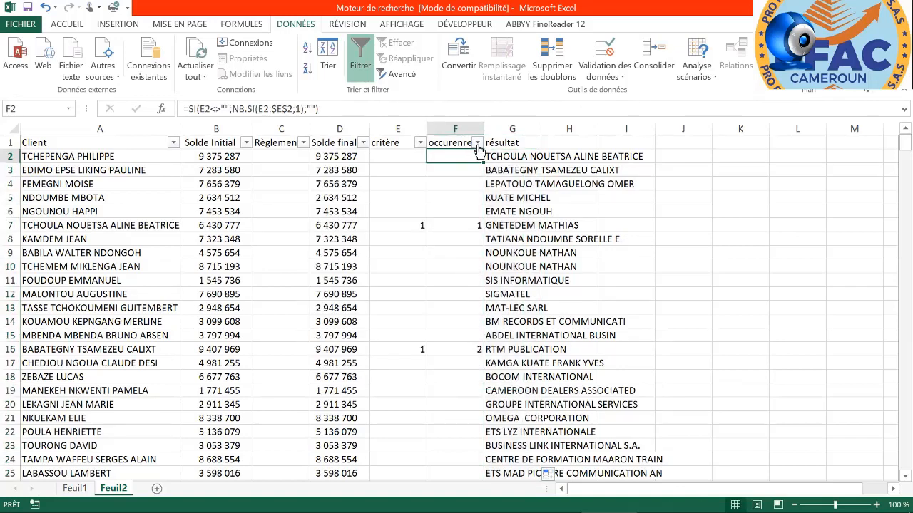
drag(464, 156, 457, 432)
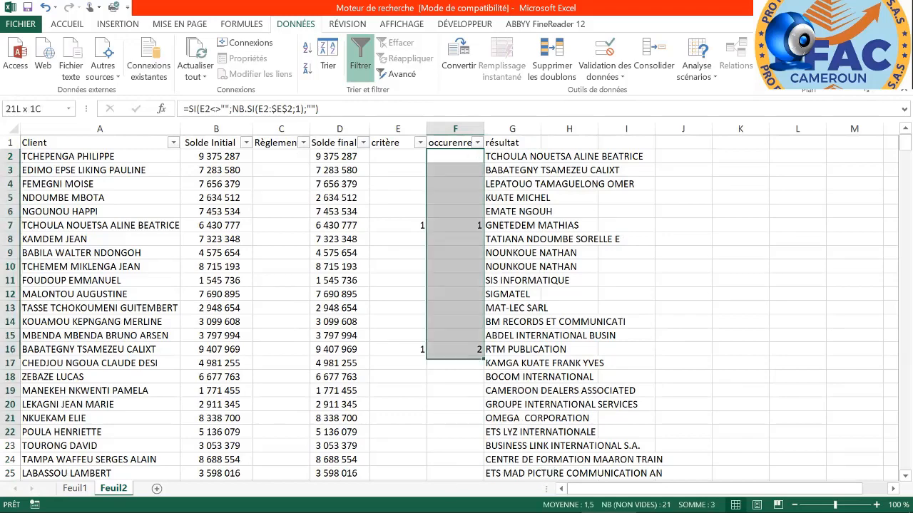
drag(457, 356, 460, 462)
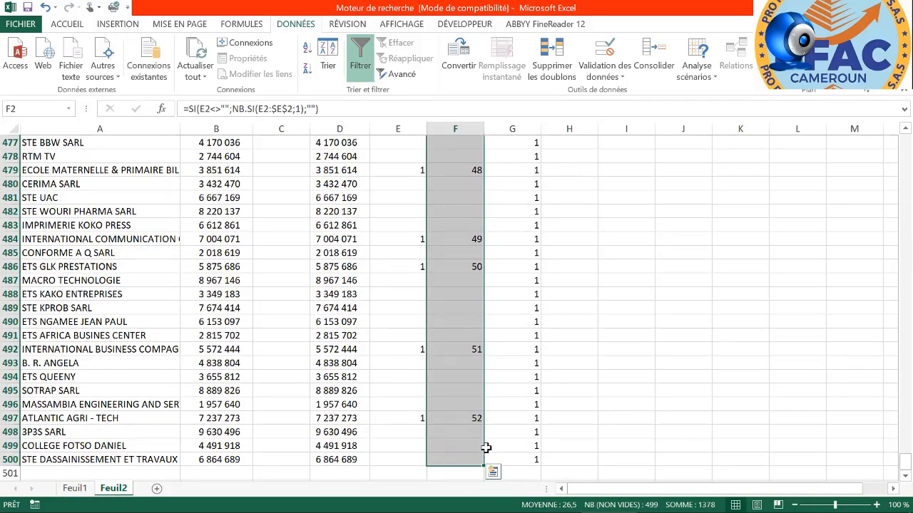
click(476, 418)
scroll(517, 290, up, 20)
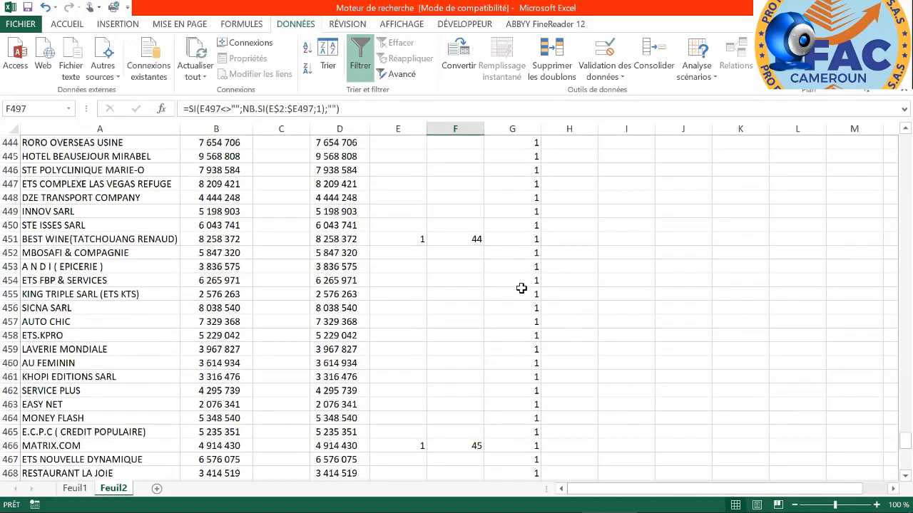
scroll(511, 291, up, 15)
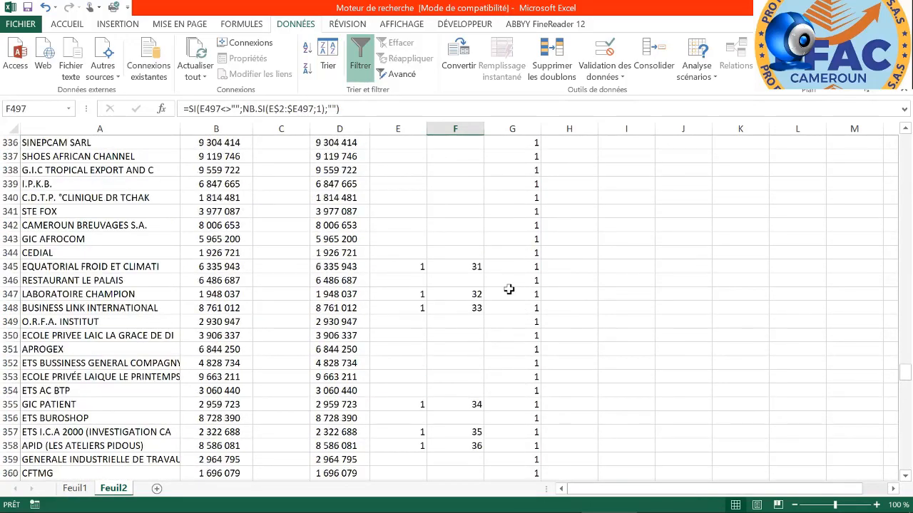
scroll(567, 233, up, 20)
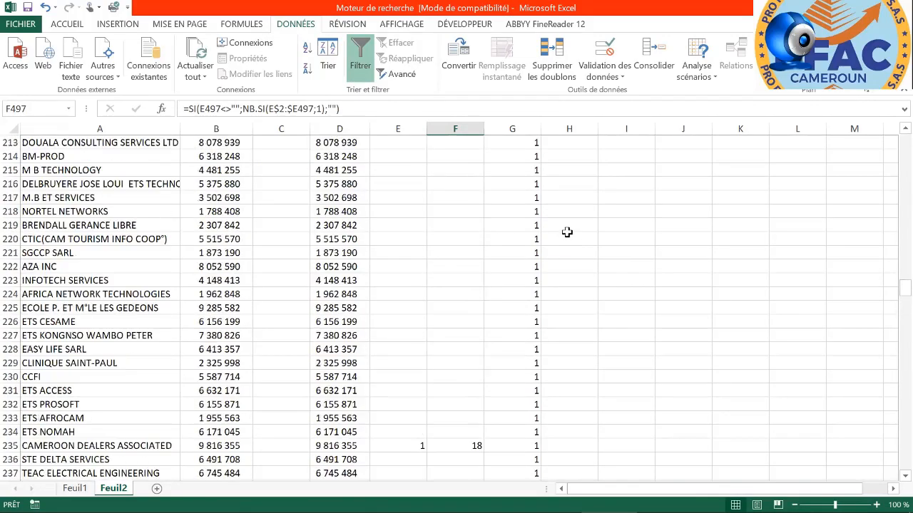
scroll(567, 232, up, 20)
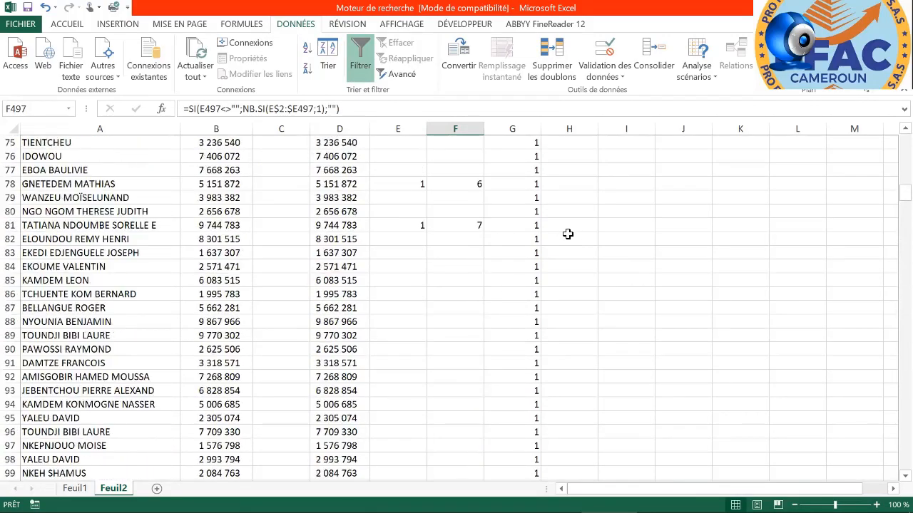
scroll(549, 253, down, 12)
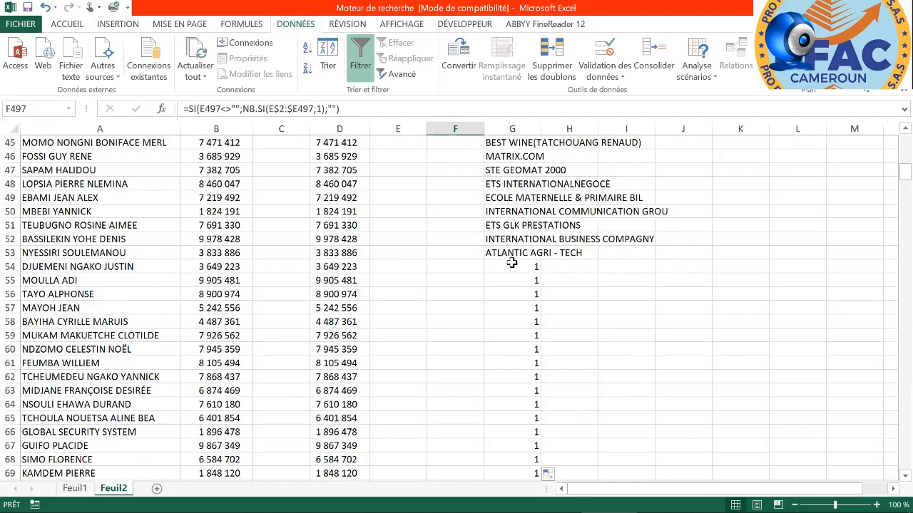
Select the client names in the résultat column from G53 up to G2 to count and review them.
drag(510, 261, 542, 25)
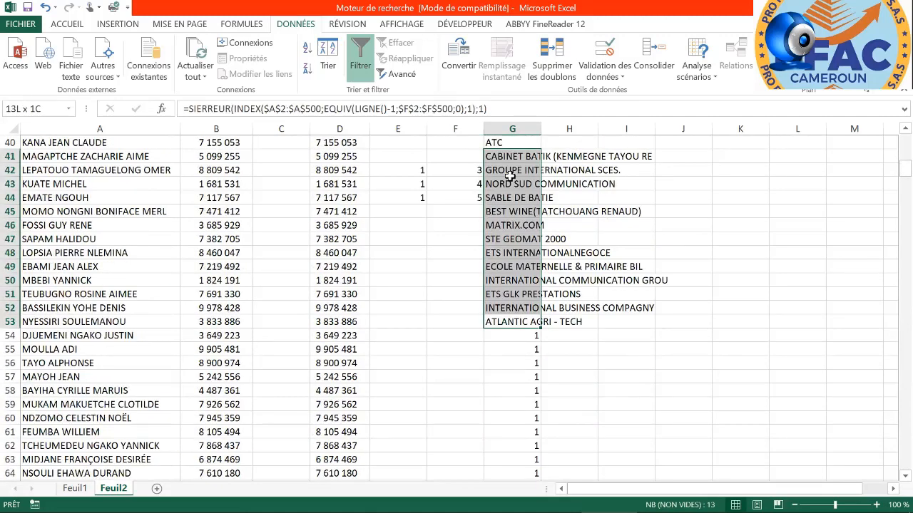
drag(509, 177, 506, 156)
scroll(552, 284, down, 4)
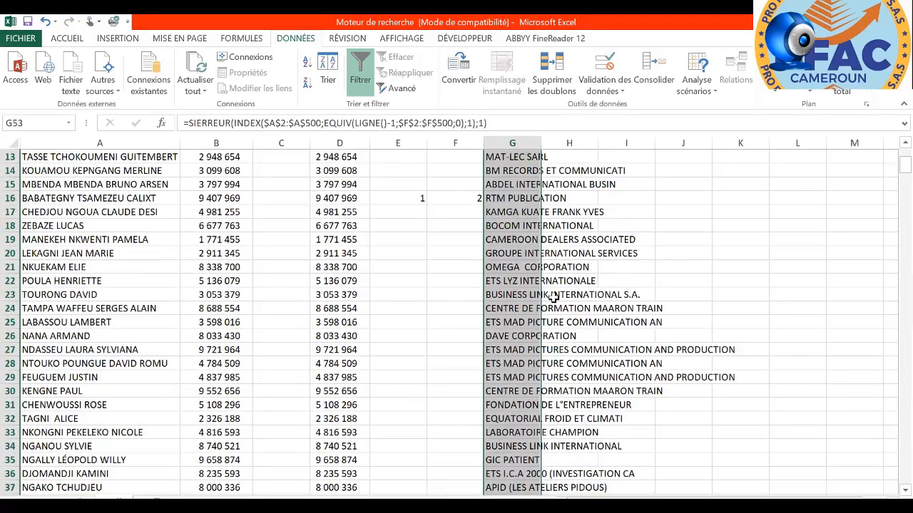
scroll(553, 285, down, 4)
scroll(554, 285, down, 5)
scroll(553, 283, up, 6)
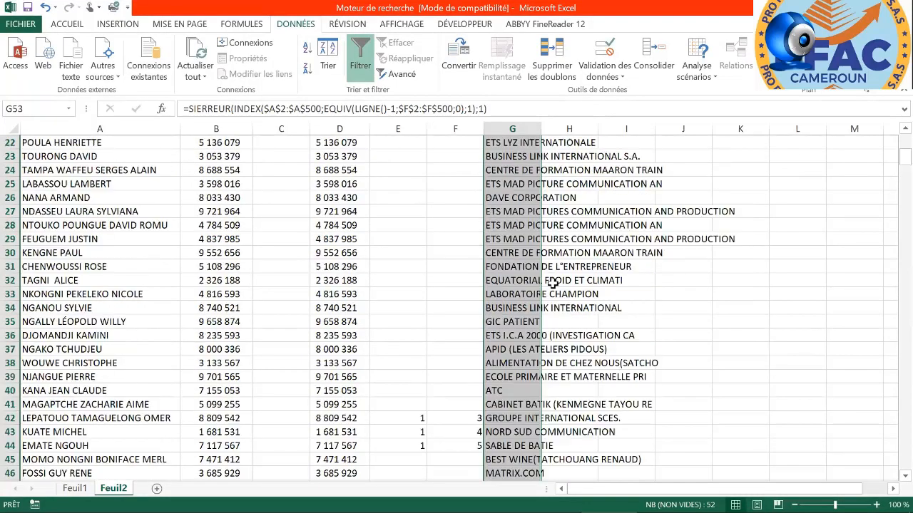
scroll(553, 283, up, 7)
scroll(549, 472, down, 3)
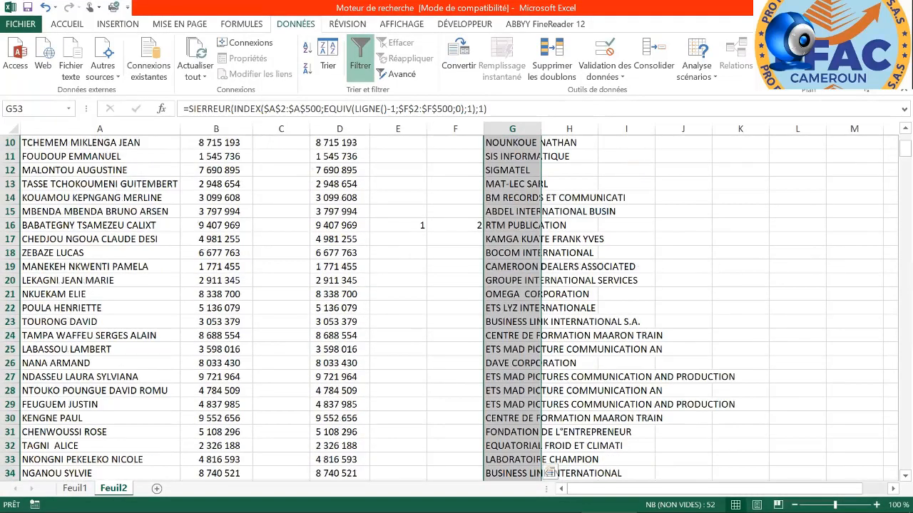
scroll(556, 328, up, 3)
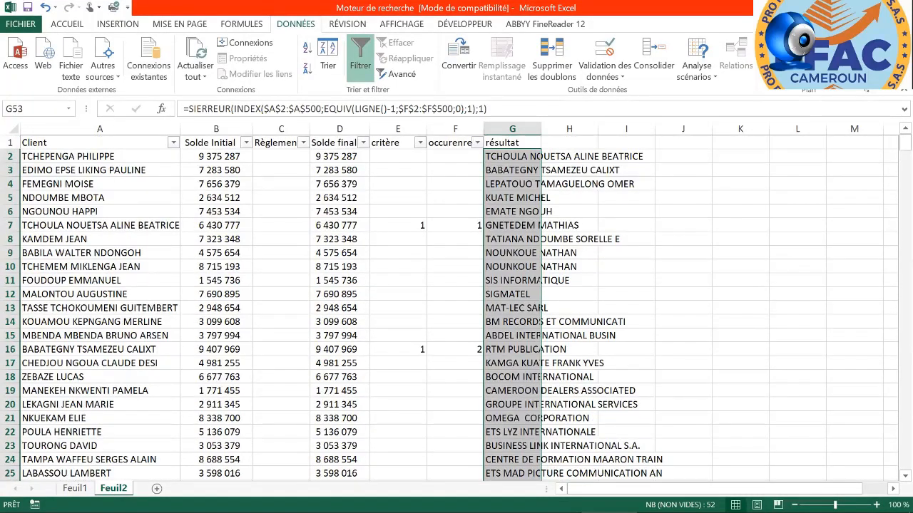
Enter fre as the search term in C2 of Feuil1 and check the résultat column on Feuil2.
click(75, 488)
click(239, 155)
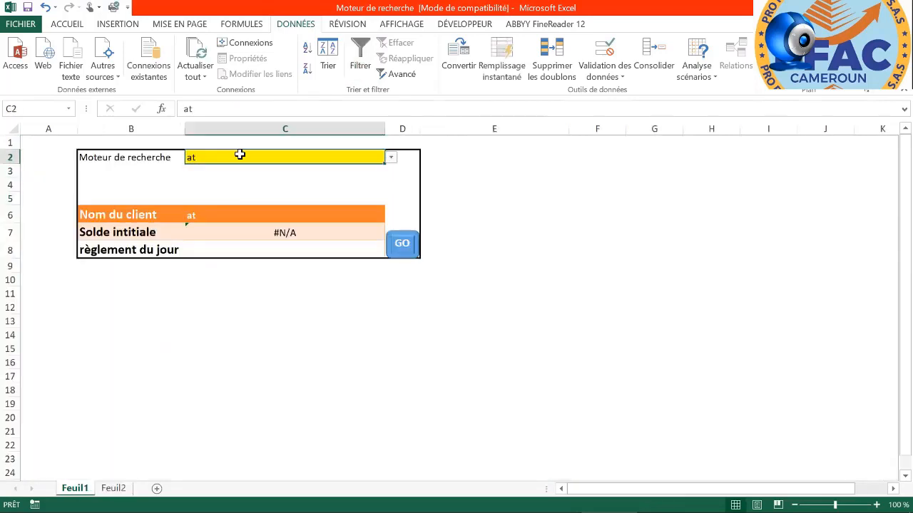
click(211, 155)
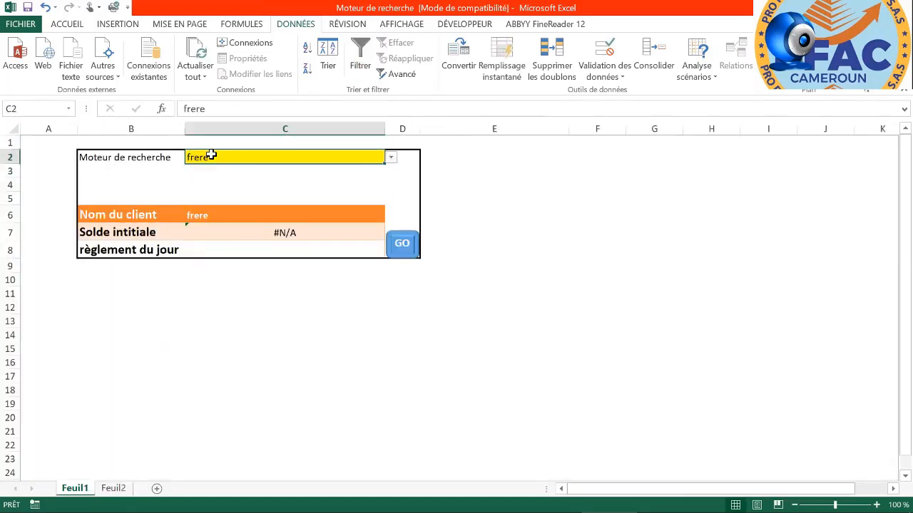
text(fre)
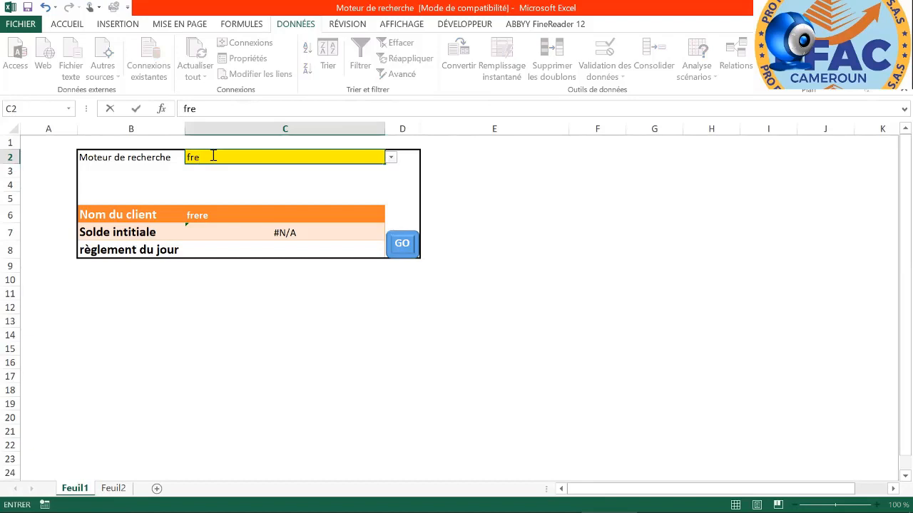
key(Return)
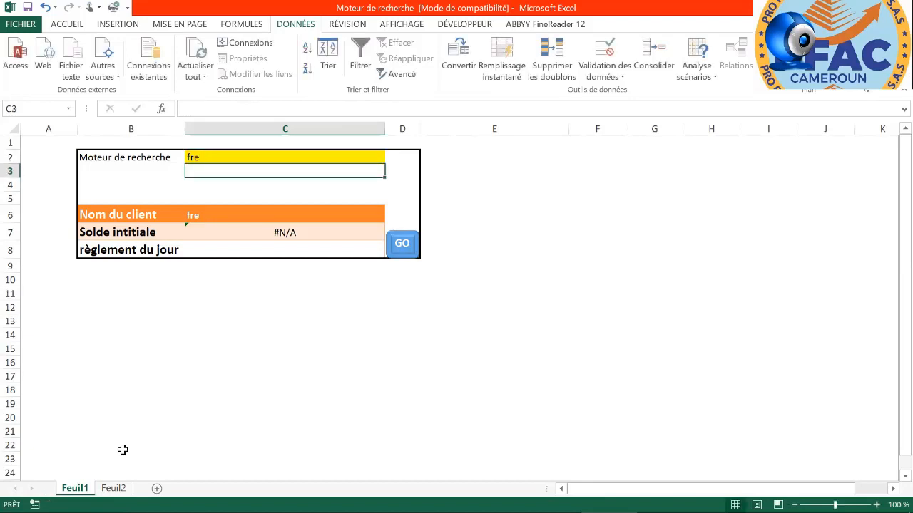
click(114, 489)
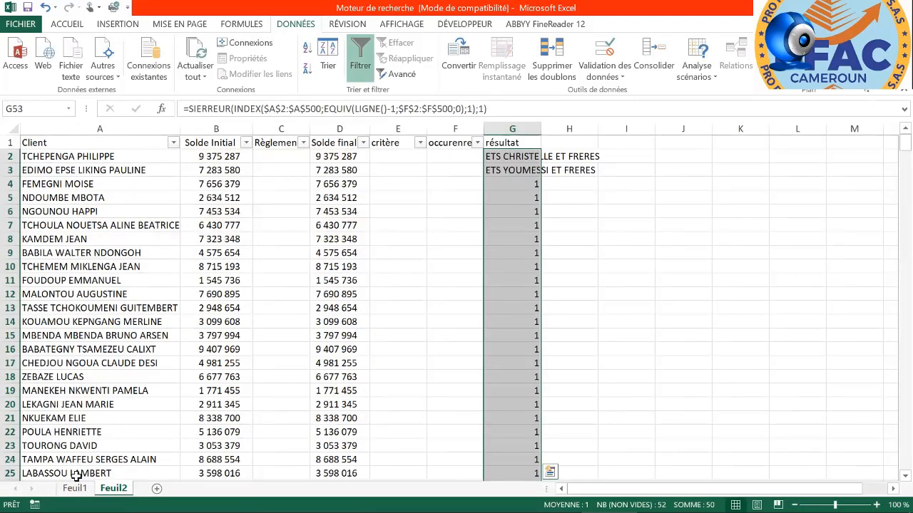
Start a new workbook-level defined name called moteur and clear its default cell reference.
click(518, 266)
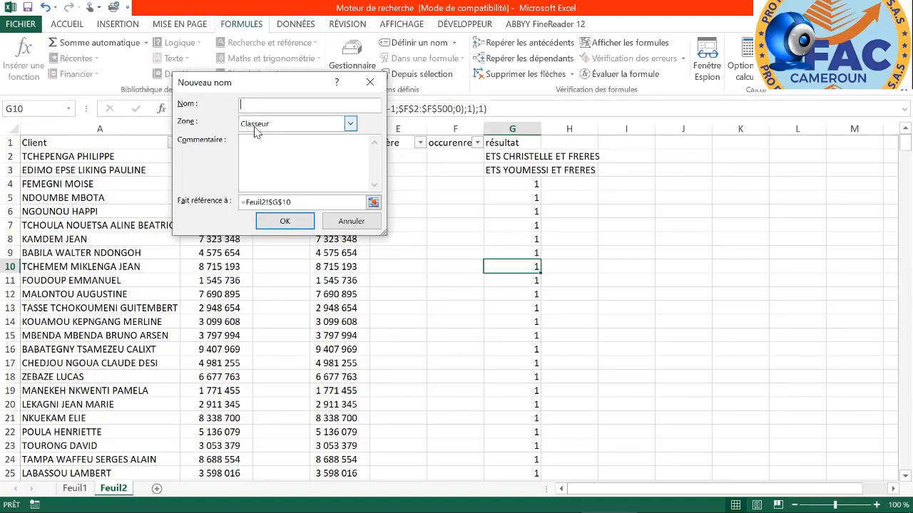
text(moteur)
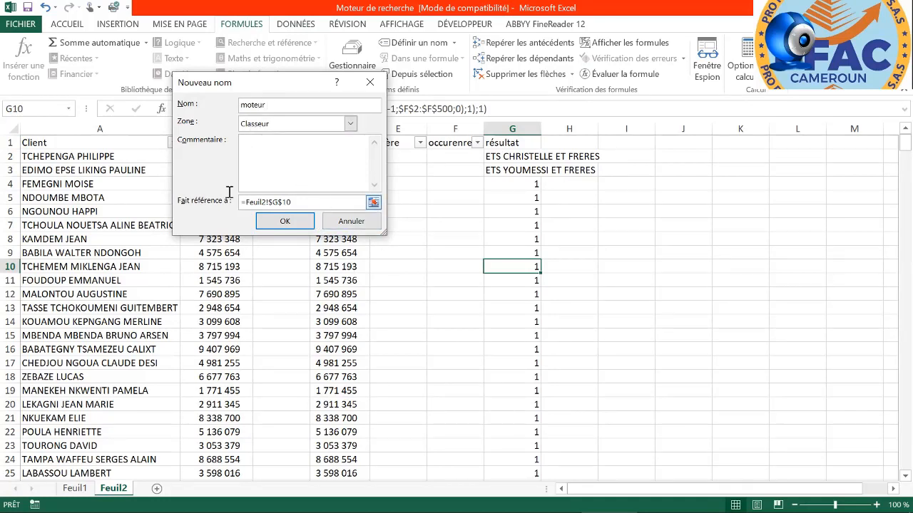
click(264, 202)
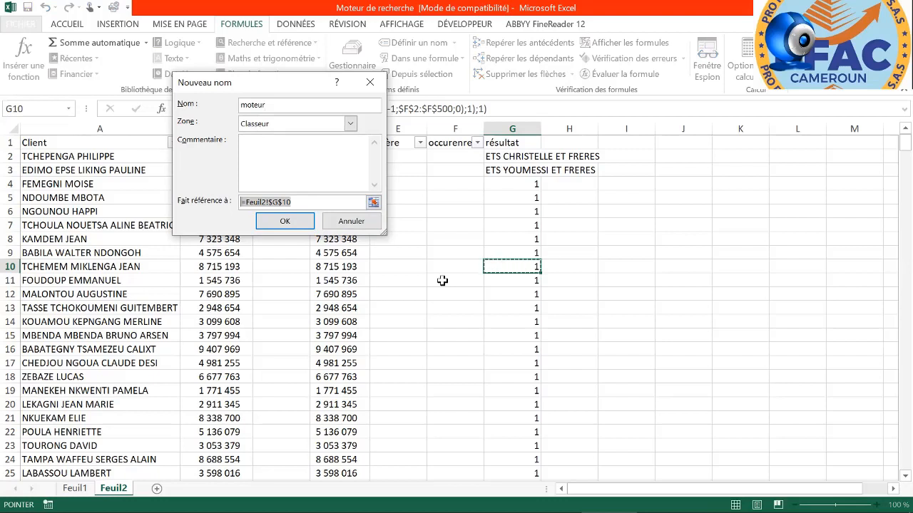
text(de)
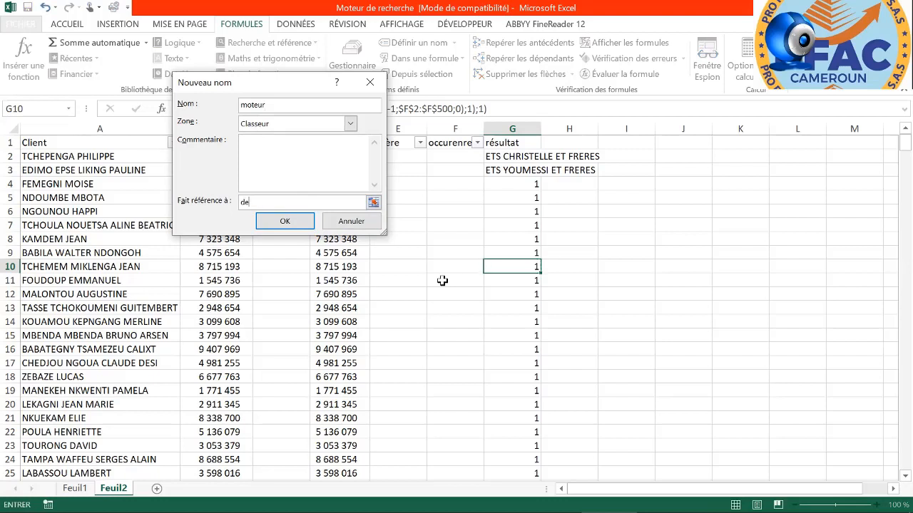
key(BackSpace)
key(BackSpace)
Begin moteur's reference with =decaler( anchored on Feuil2!$G$2, with 0 for both the row and column offsets.
text(=)
text(d)
text(ec)
text(alé)
text(r)
text(()
click(513, 156)
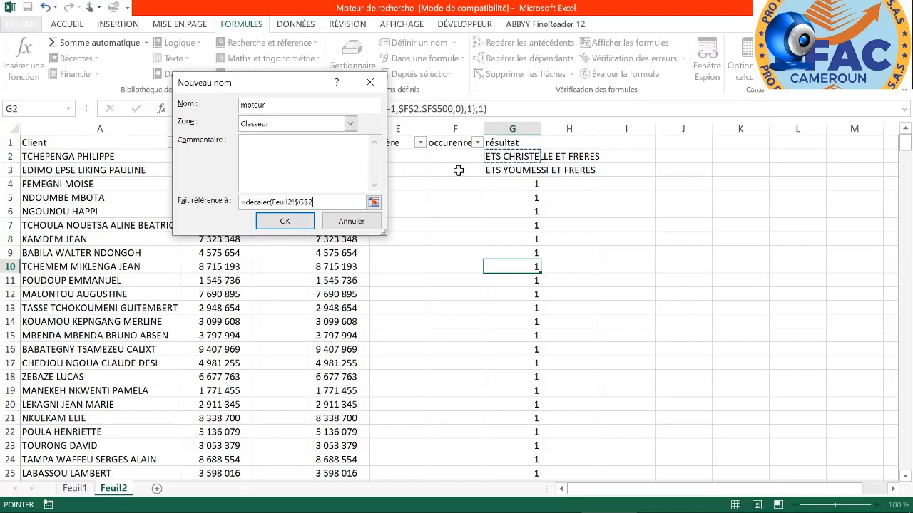
text(;)
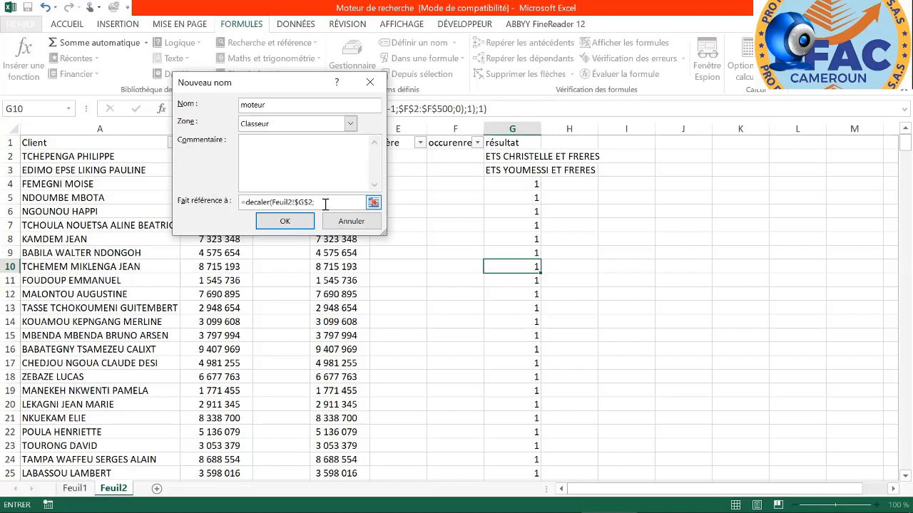
text(0;0)
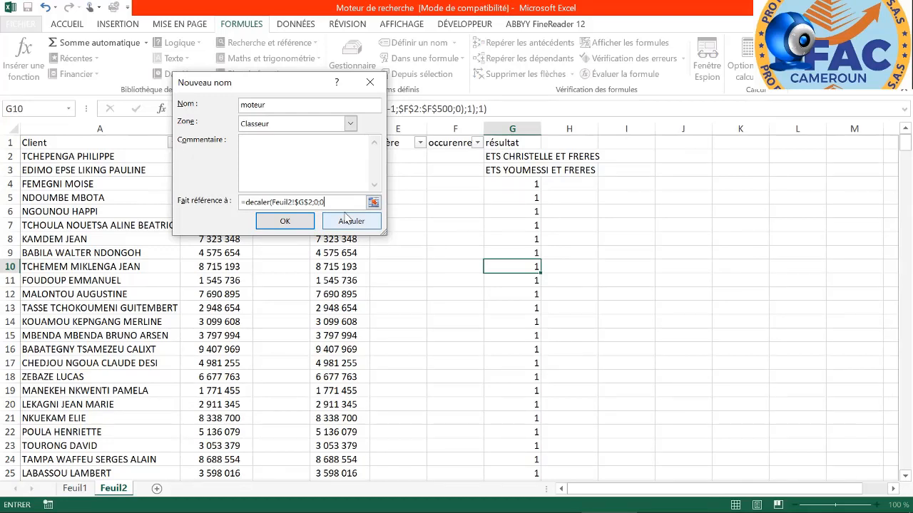
Open an nb.si function as the height argument of decaler.
text(;)
text(n)
text(b)
text(.)
text(.)
text(si)
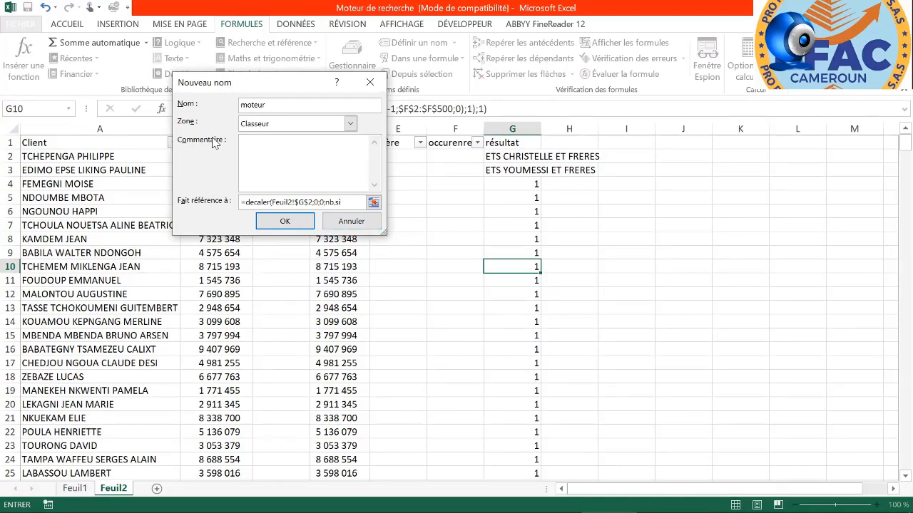
text(()
Set the counting range of nb.si in moteur's reference to Feuil2!$G$2:$G$500.
click(512, 156)
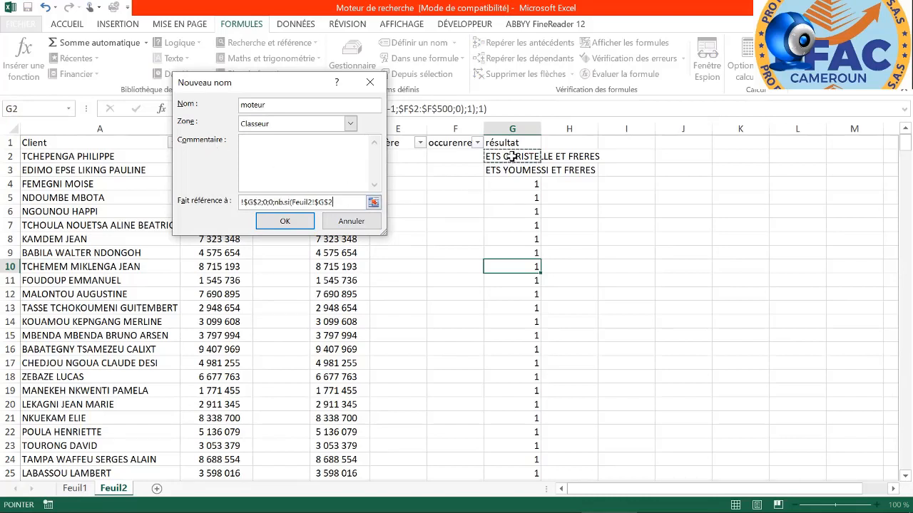
text(:$G$)
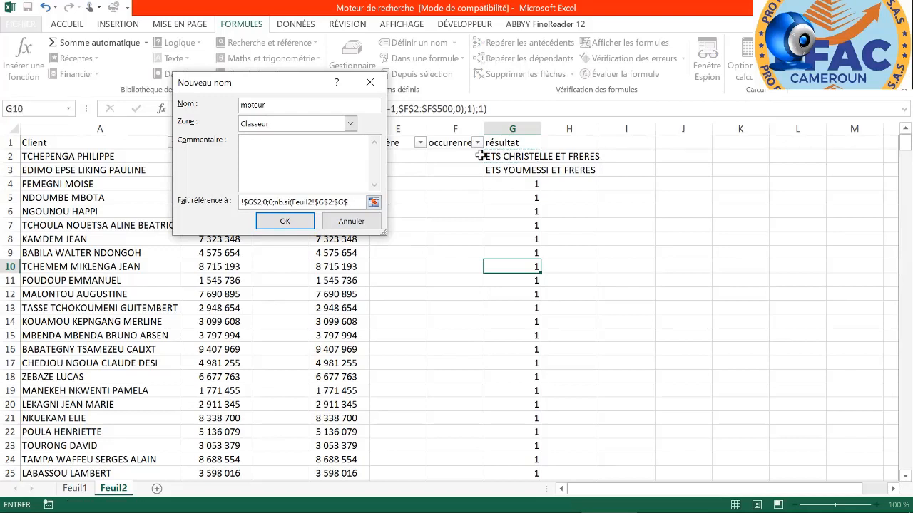
text(500)
text())
key(BackSpace)
Complete moteur's reference with the nb.si criterion "*" and a decaler width of 1, save the name and close the name manager.
text(;")
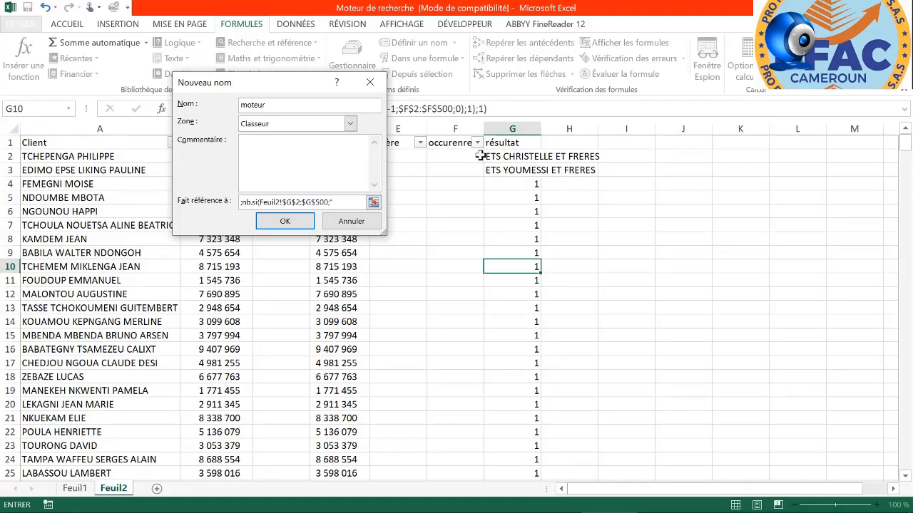
text(*")
text())
text(;1))
click(285, 221)
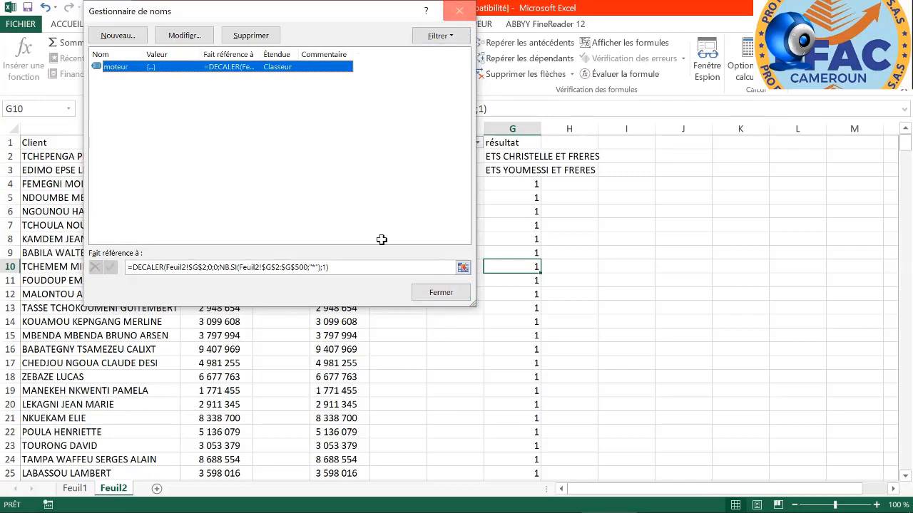
key(Escape)
Open the data validation settings of the search cell C2 on Feuil1.
click(74, 489)
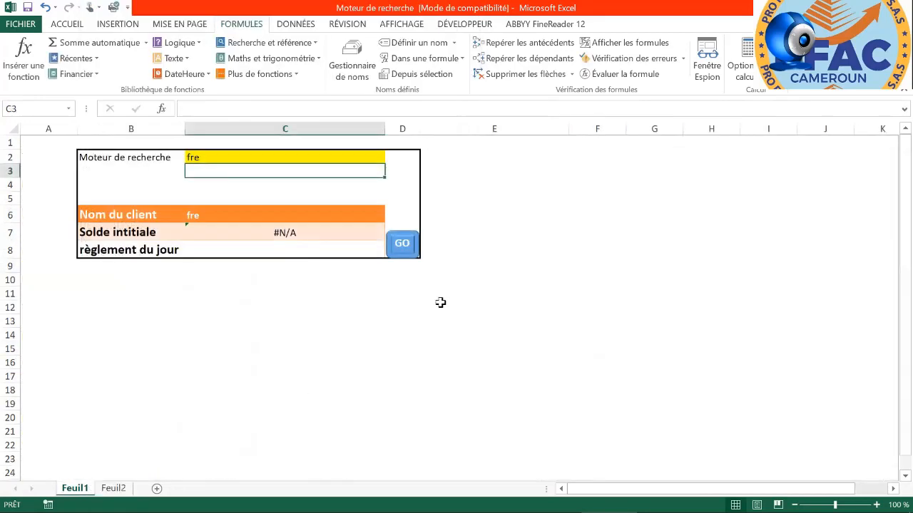
click(225, 157)
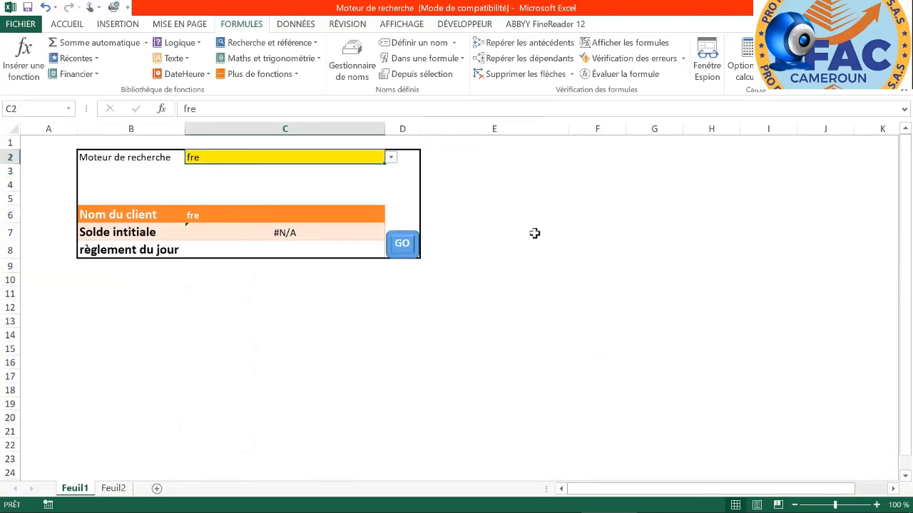
click(69, 27)
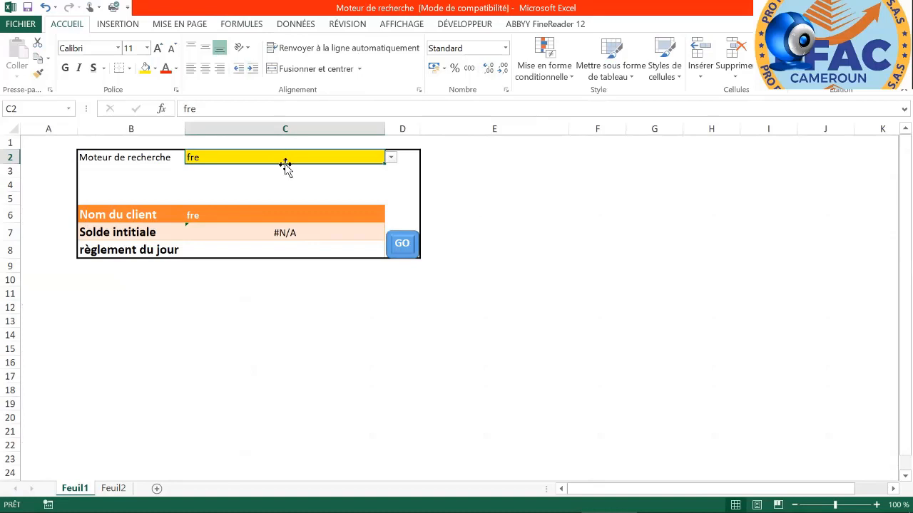
click(295, 23)
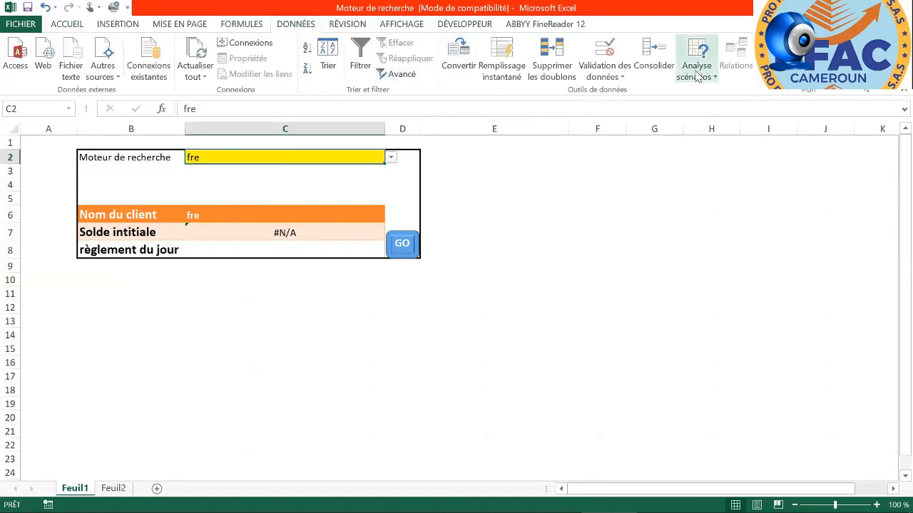
click(617, 89)
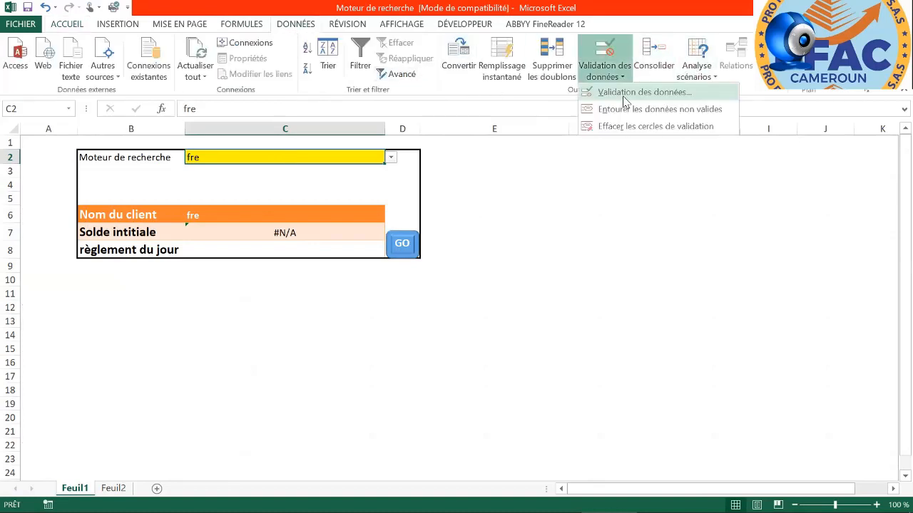
click(624, 92)
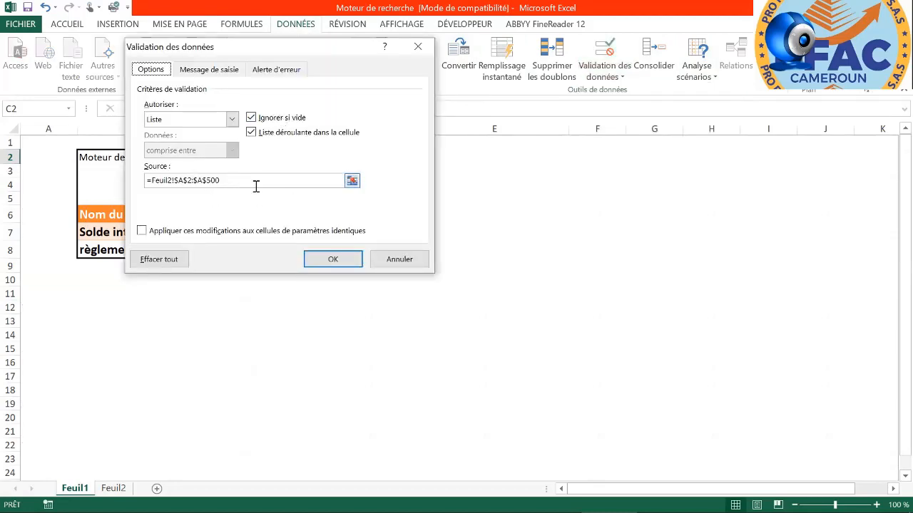
Replace the validation list source of C2 with the defined name moteur and apply the rule.
drag(256, 185, 146, 183)
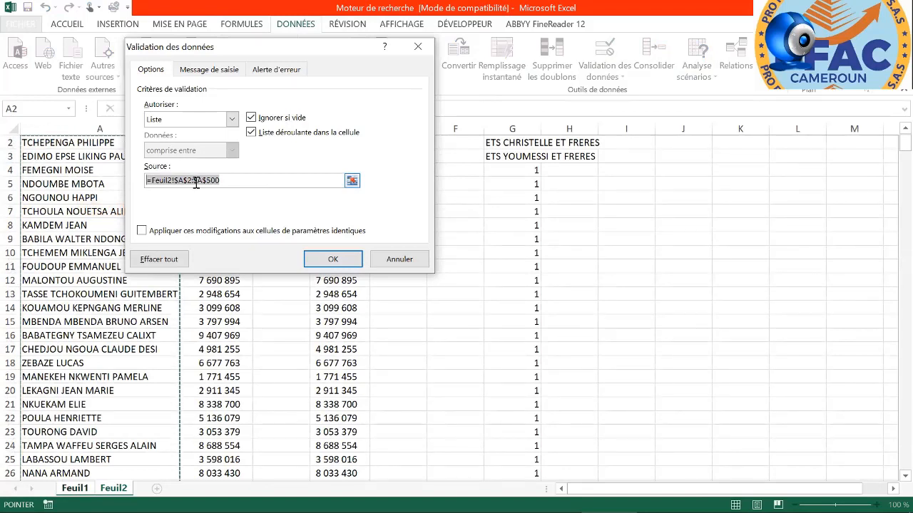
key(F3)
click(198, 124)
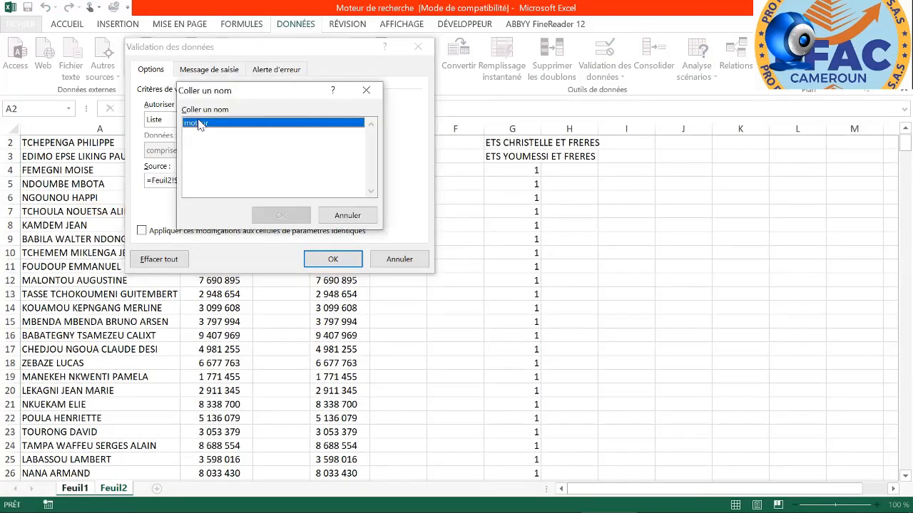
click(280, 216)
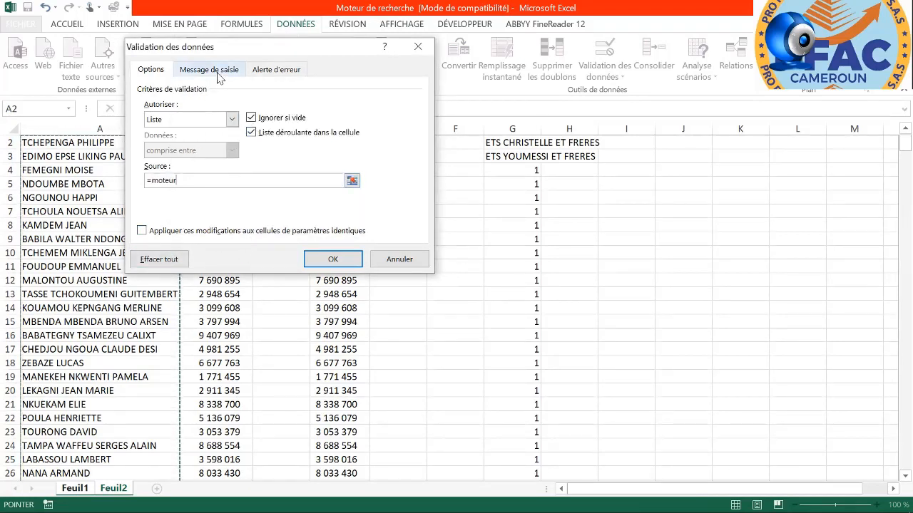
click(265, 70)
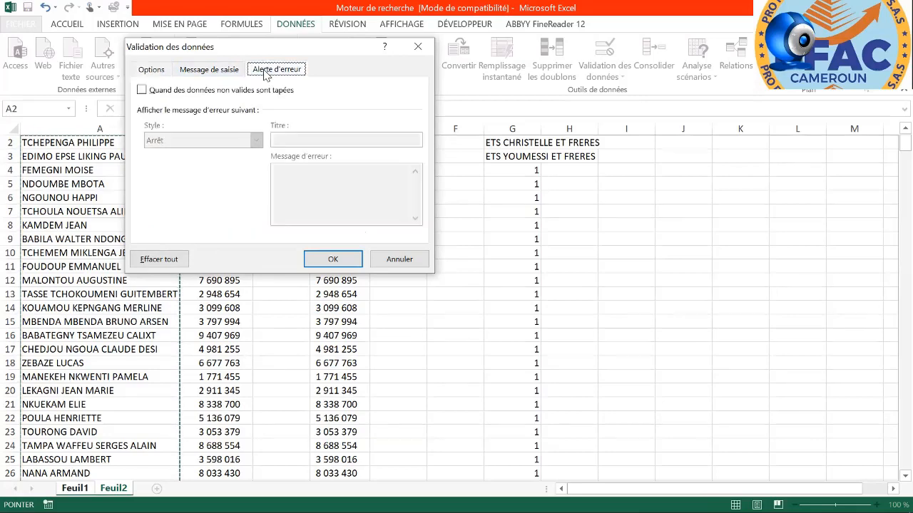
click(154, 70)
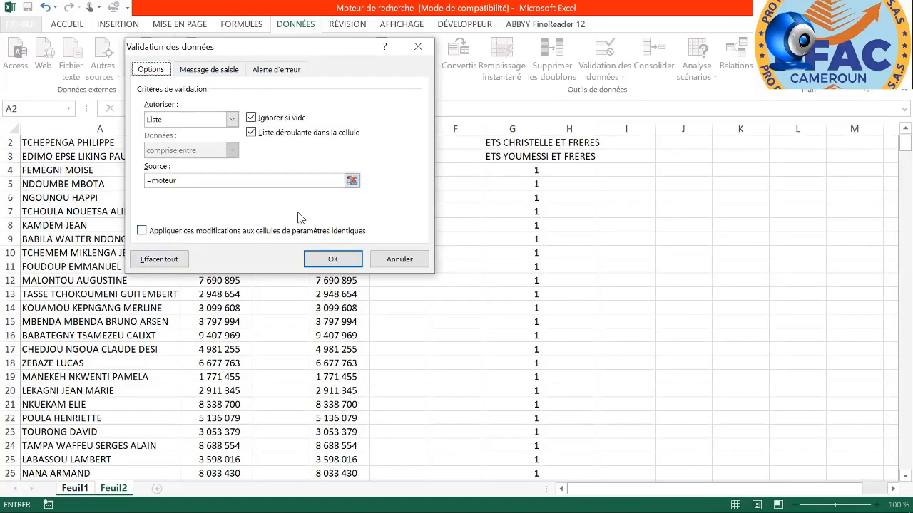
click(331, 260)
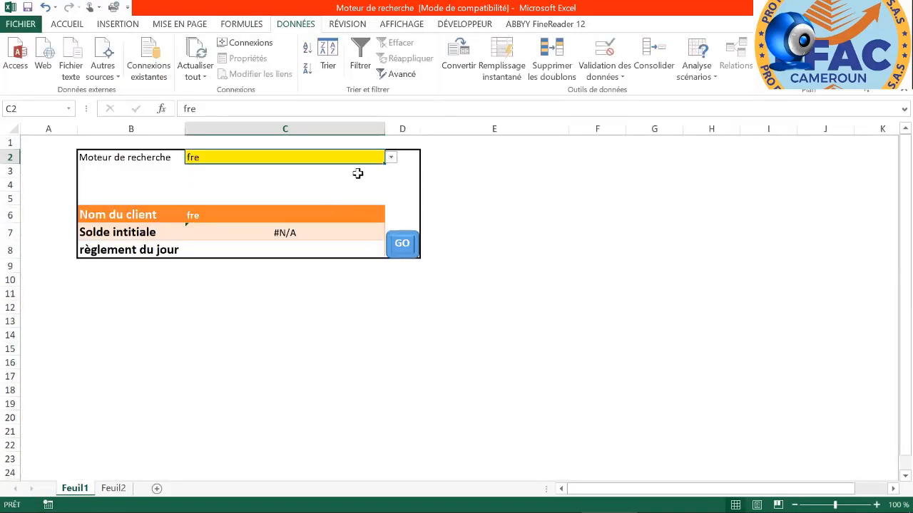
Test the list in C2 by choosing ETS CHRISTELLE ET FRERES, and list the matches for the search term man.
click(390, 158)
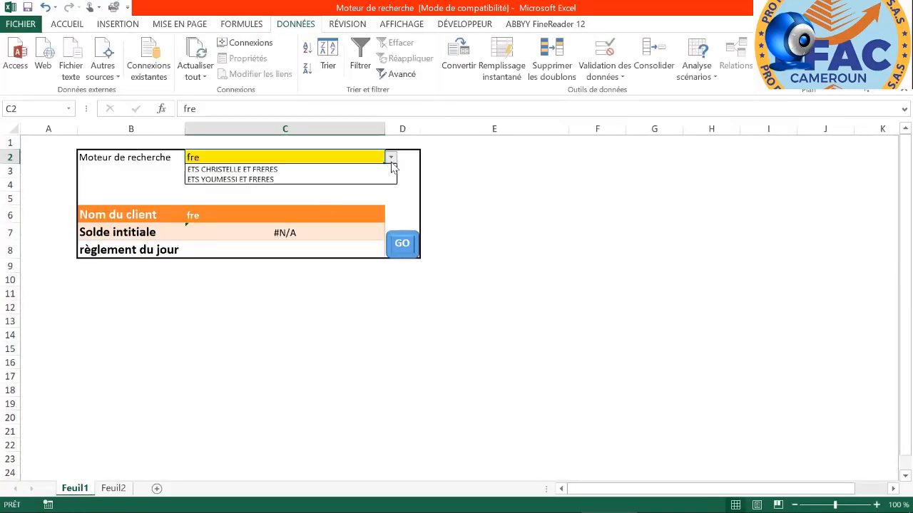
click(262, 169)
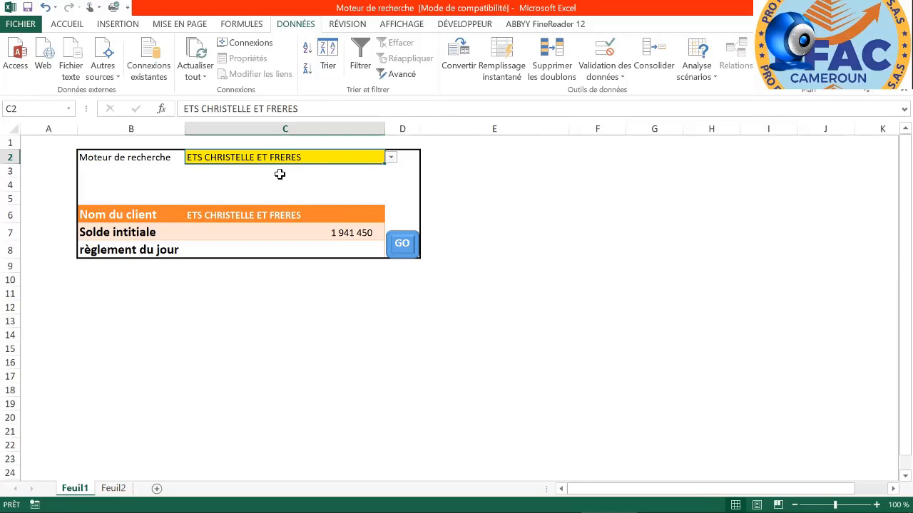
text(ma)
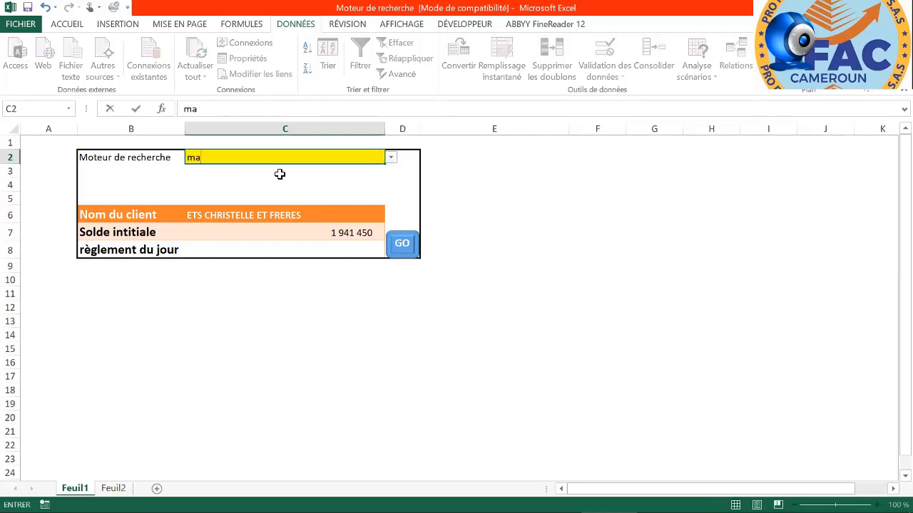
text(n)
click(390, 157)
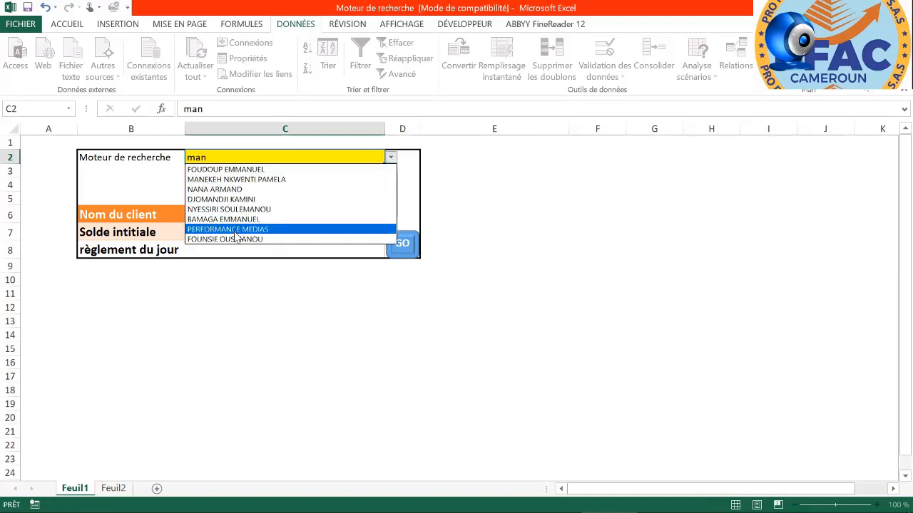
Clear the search term in C2 and browse the unfiltered client list.
click(225, 157)
key(BackSpace)
key(Return)
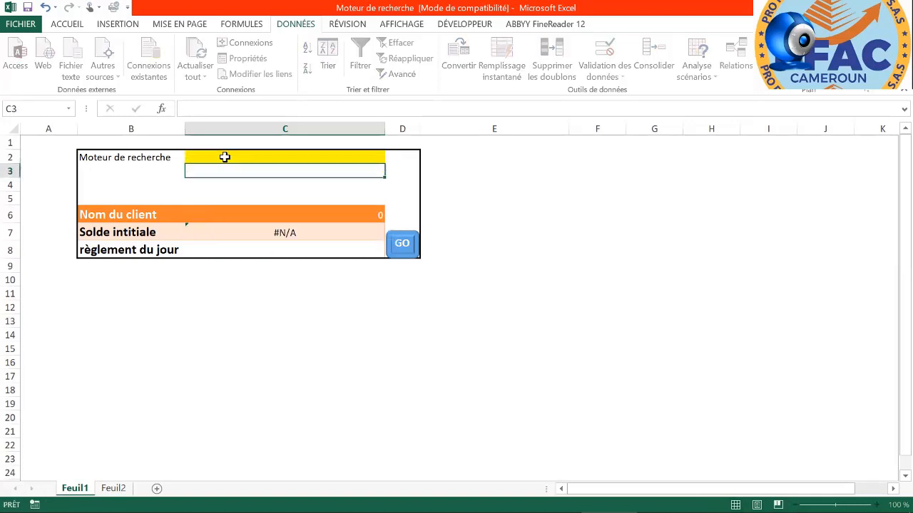
click(251, 158)
click(391, 157)
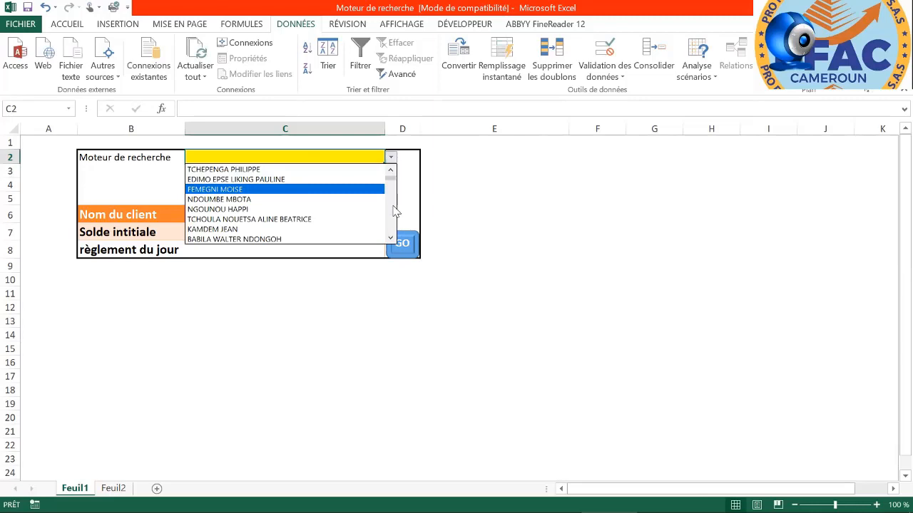
mouse_move(392, 184)
mouse_down()
mouse_move(394, 228)
mouse_move(397, 174)
mouse_up()
click(331, 157)
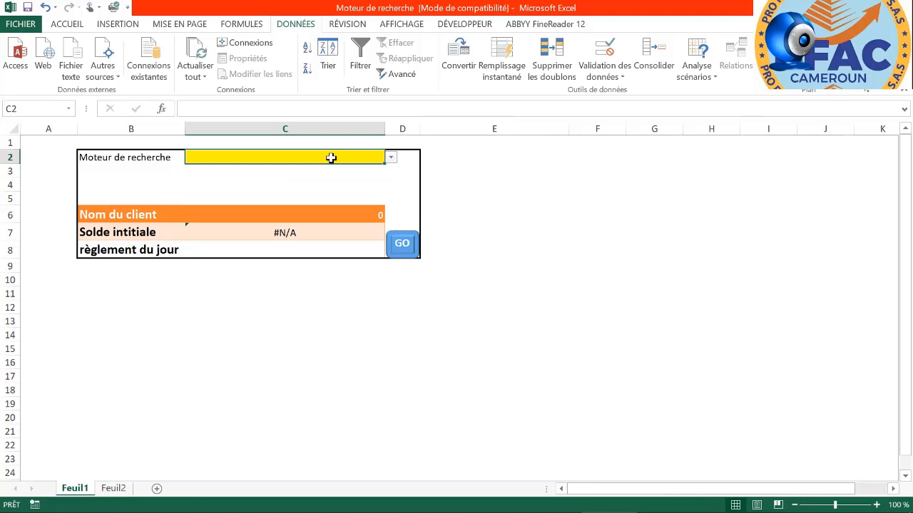
Search for frere in C2 and choose ETS YOUMESSI ET FRERES from the filtered list.
text(fre)
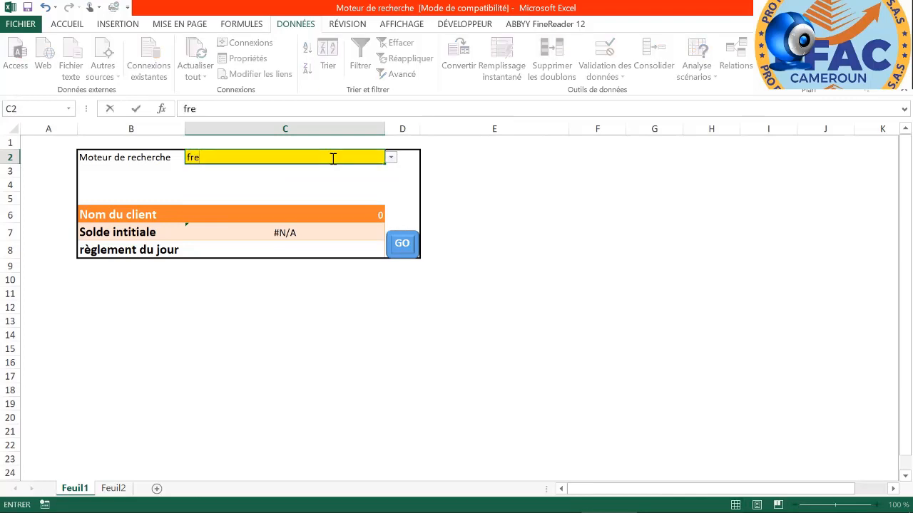
text(re)
key(Return)
click(336, 157)
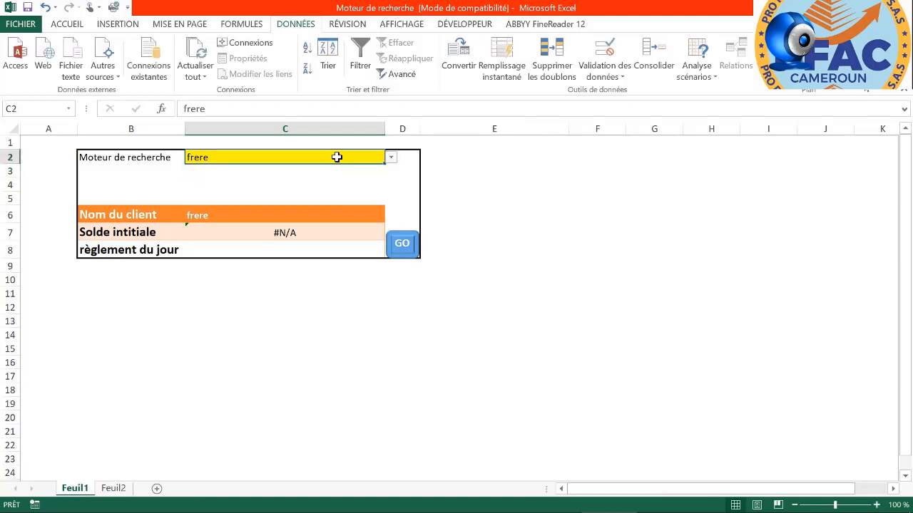
click(391, 157)
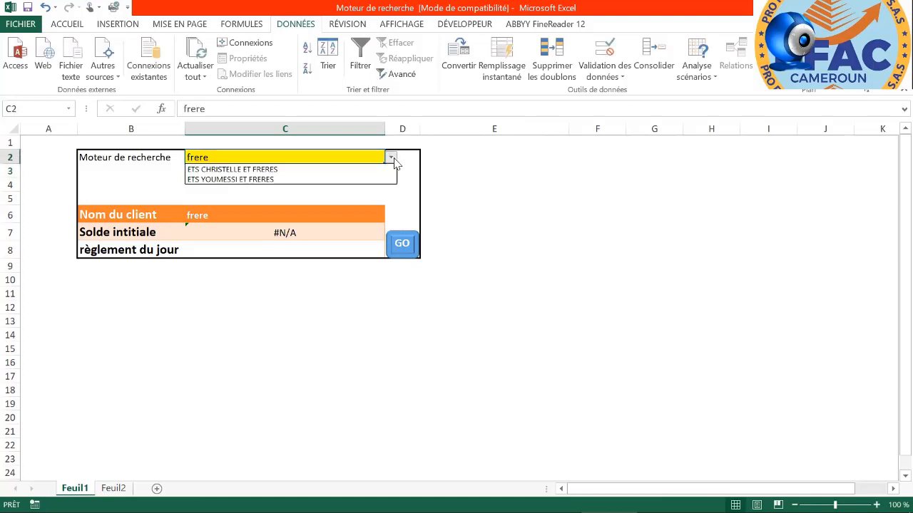
click(247, 180)
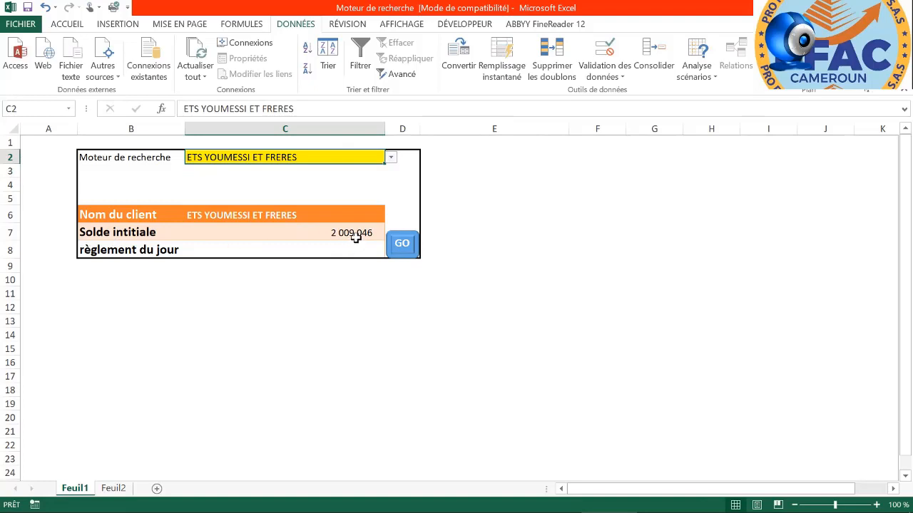
Enter 1000000 as the règlement du jour in C8 and return to the search cell C2.
click(242, 253)
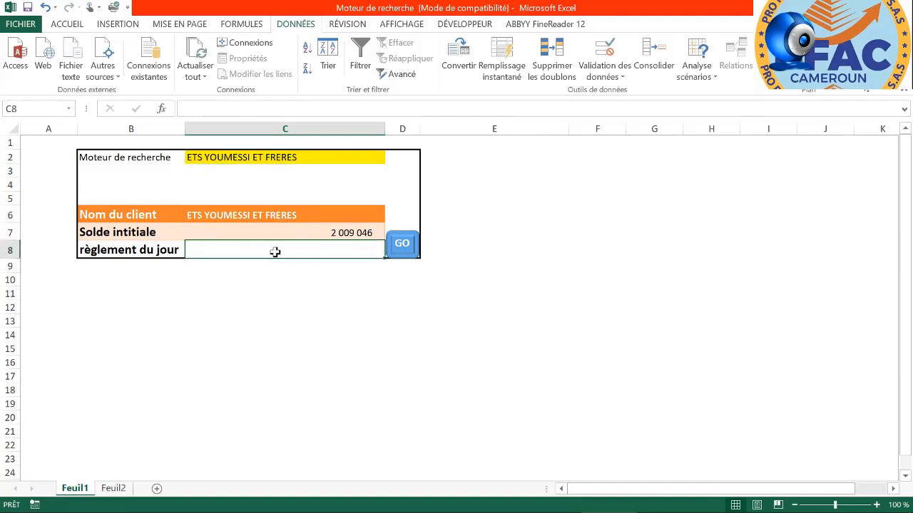
text(1000)
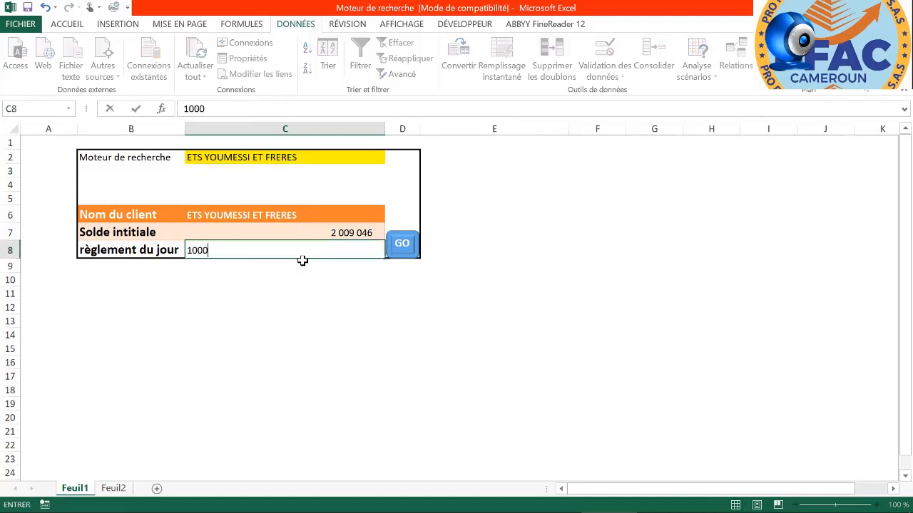
text(000)
key(Return)
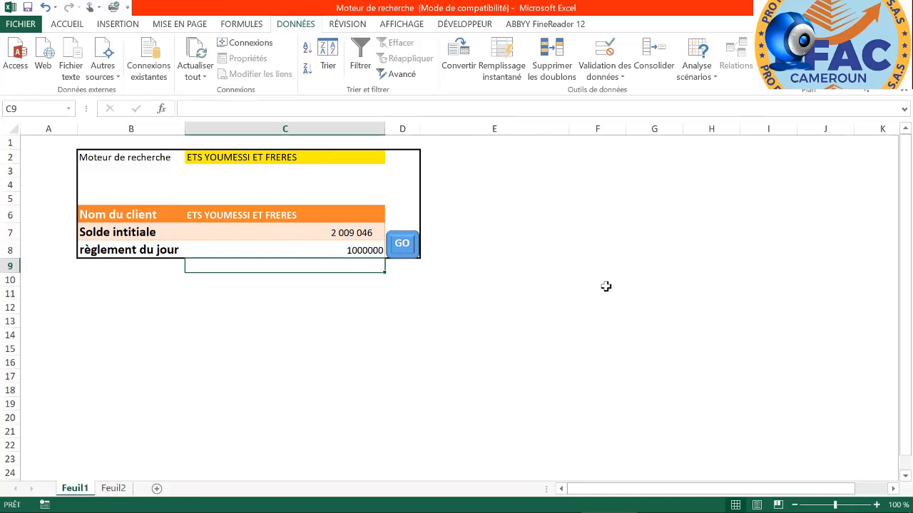
click(324, 157)
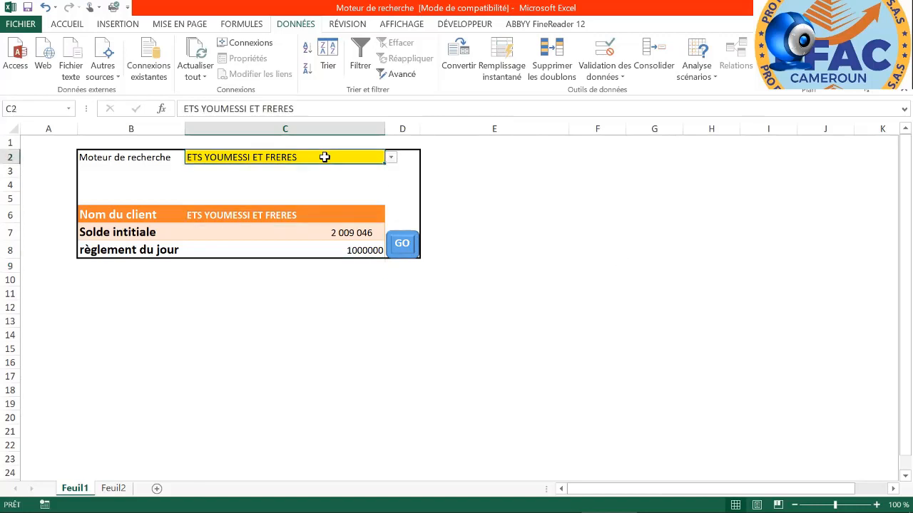